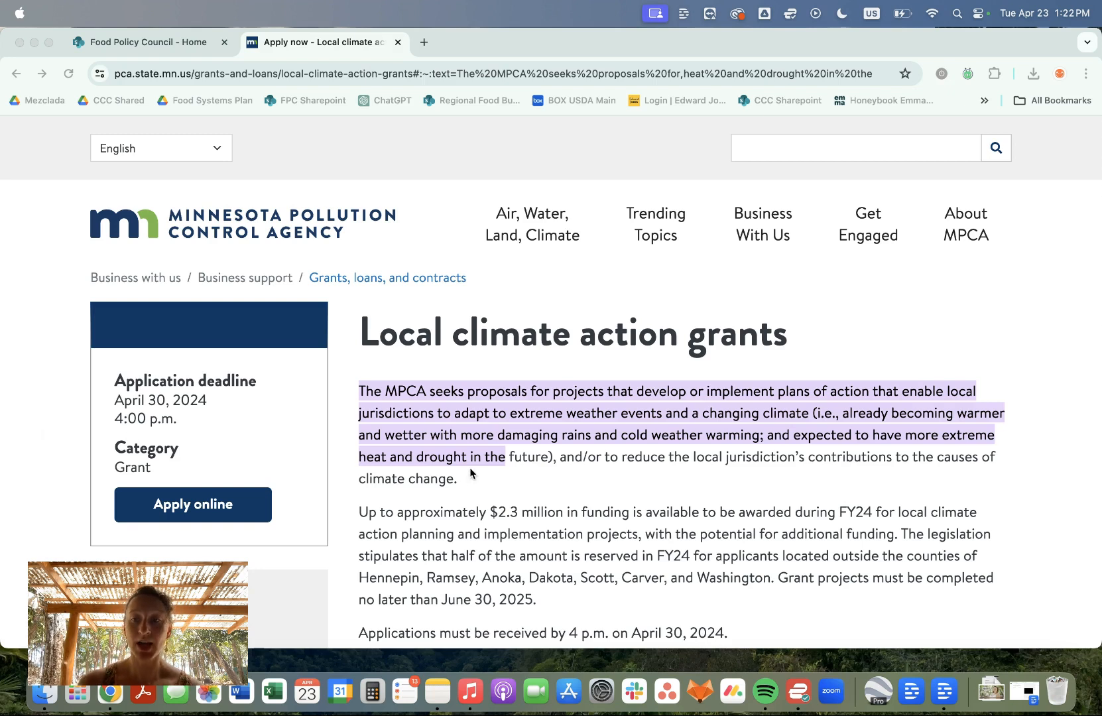
Step: Review the Local climate action grants page down to Available funds and highlight the sentence on the maximum grant award
scroll(469, 467, "down", 5)
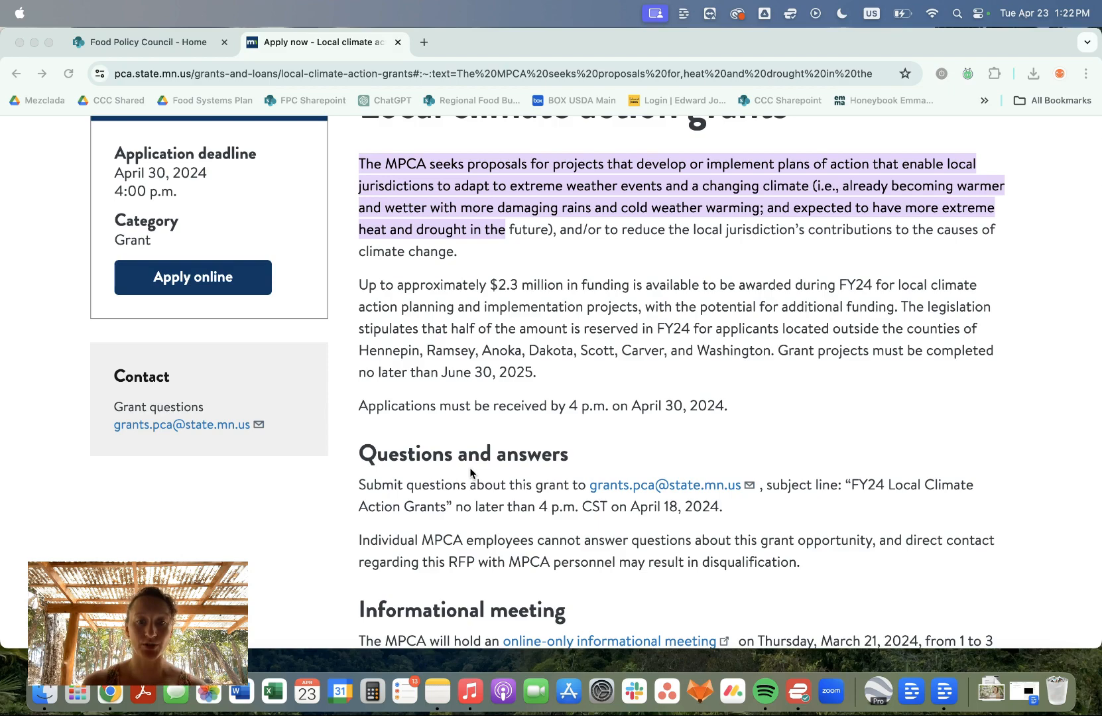
scroll(470, 472, "down", 15)
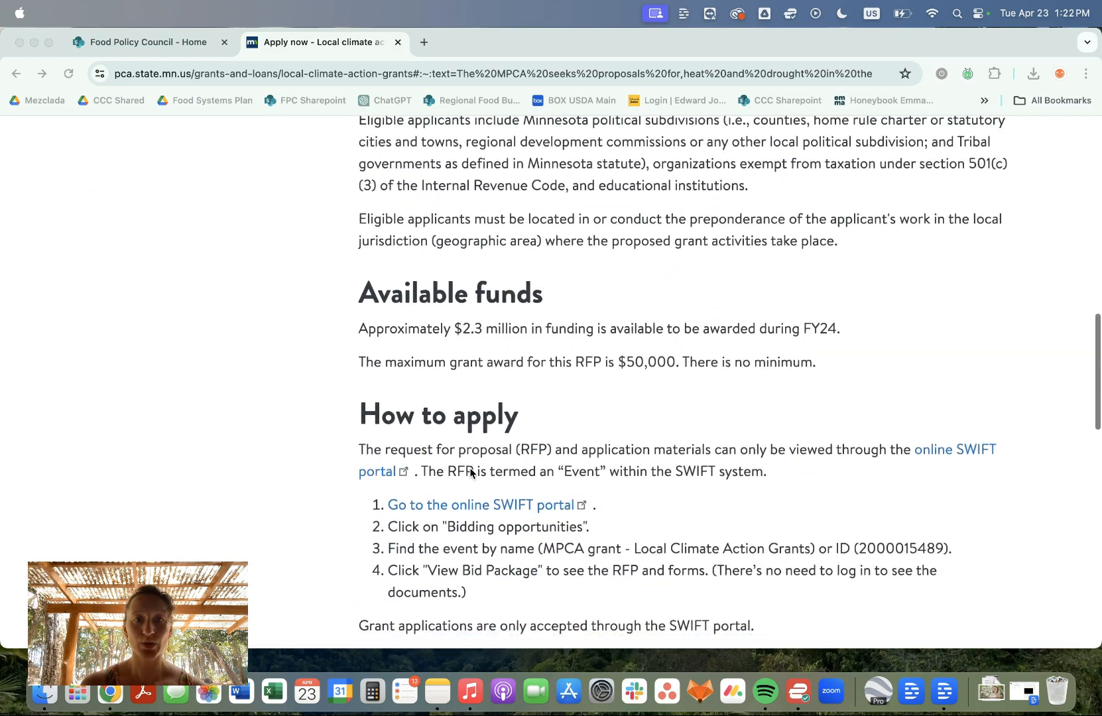
scroll(470, 472, "down", 2)
scroll(481, 238, "up", 1)
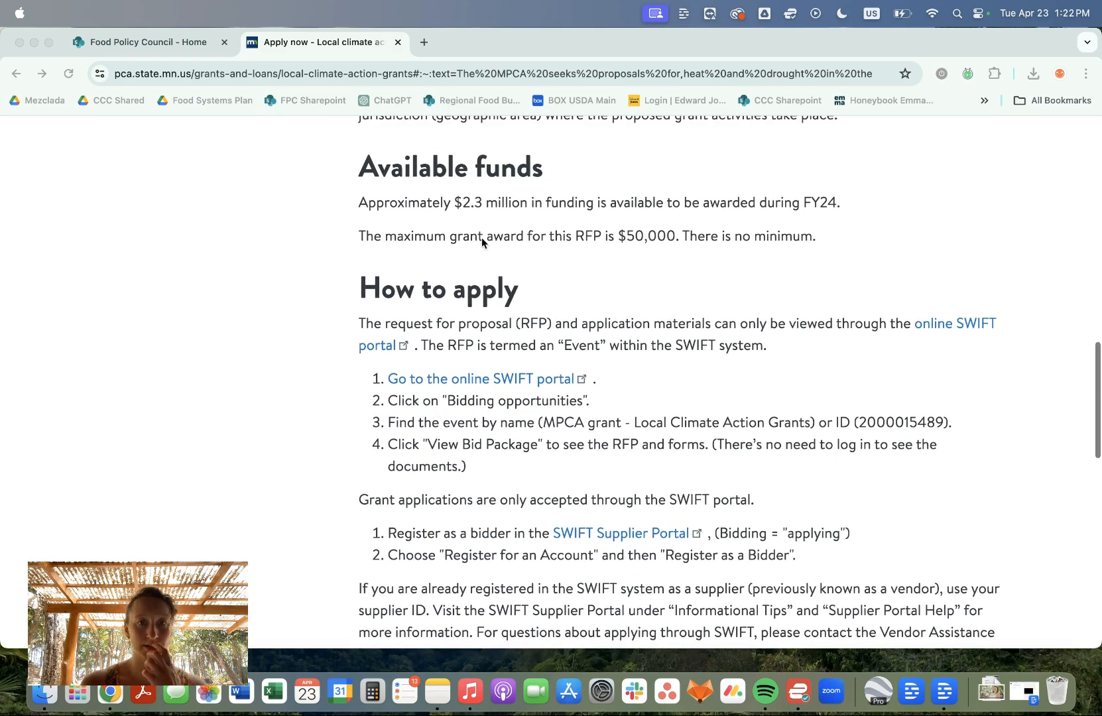
triple_click(485, 236)
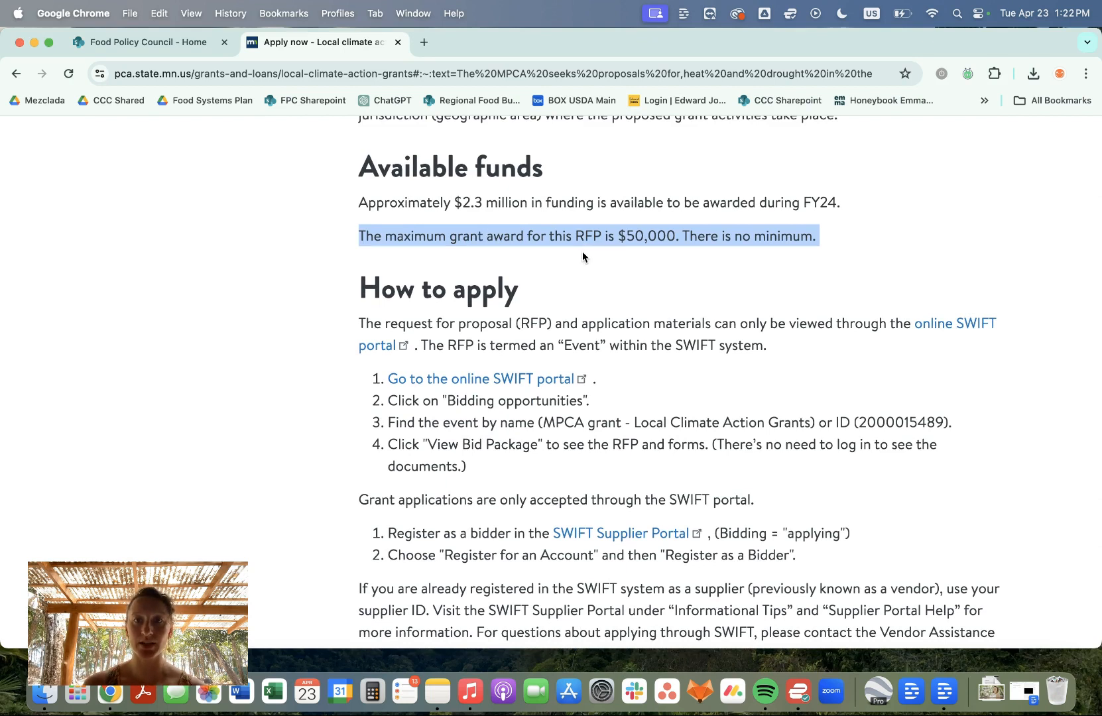
left_click(714, 237)
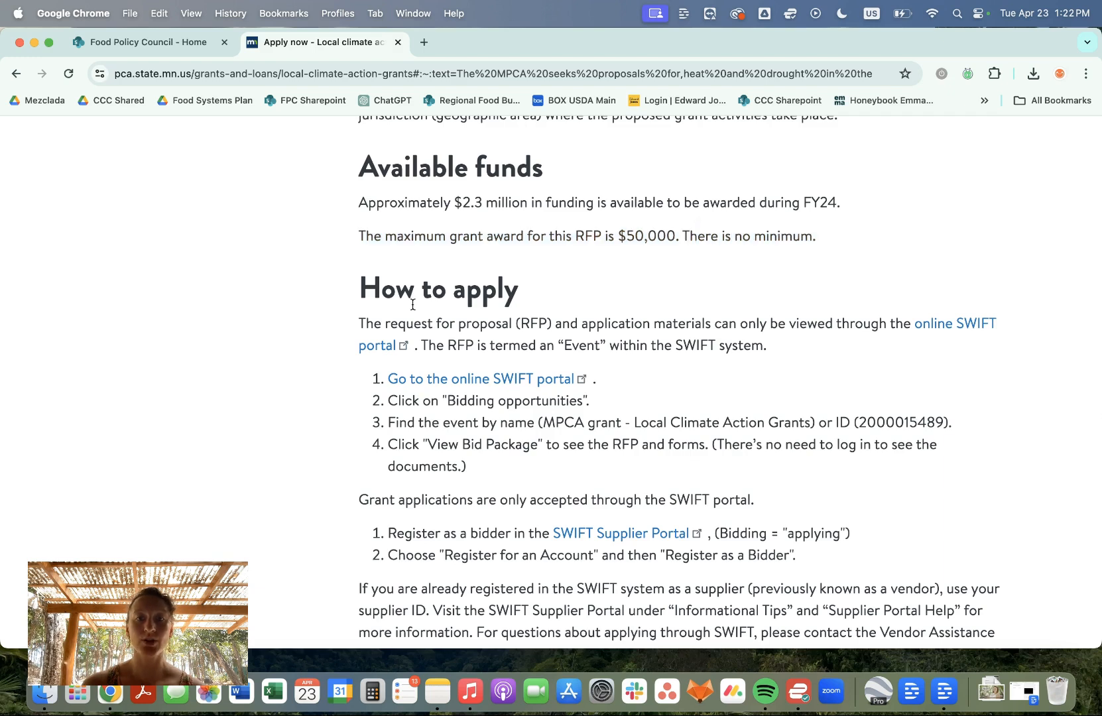
Step: Go to the online SWIFT portal from the How to apply instructions and open its Bidding Opportunities list
scroll(413, 305, "down", 1)
left_click(374, 304)
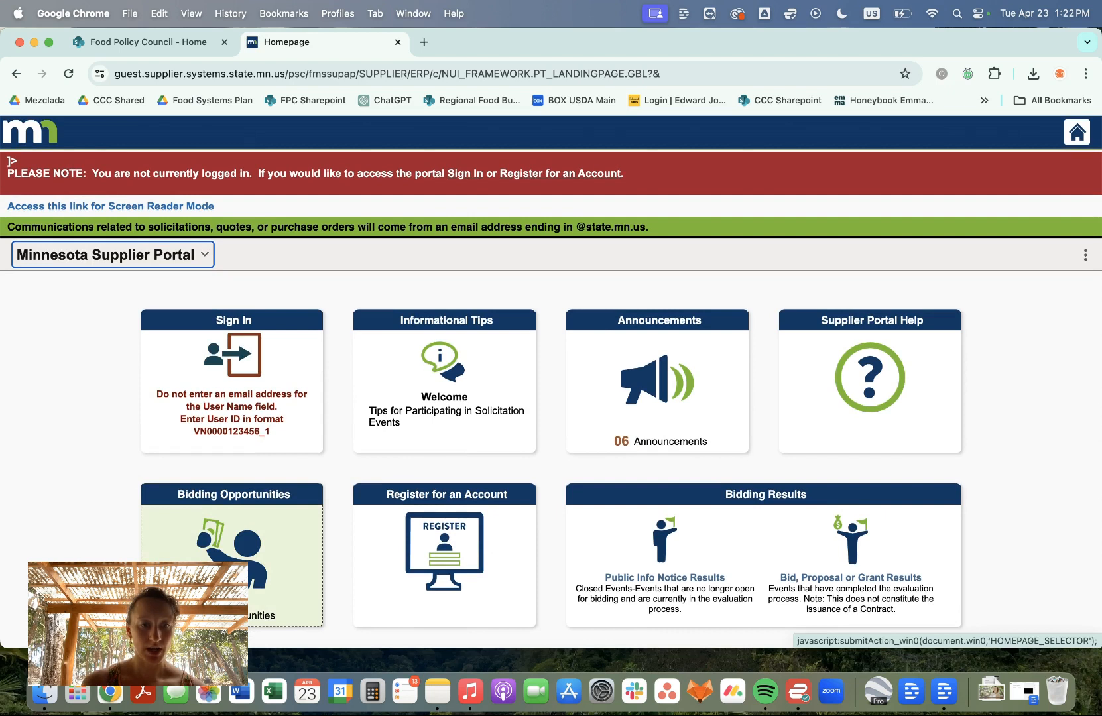
left_click(198, 597)
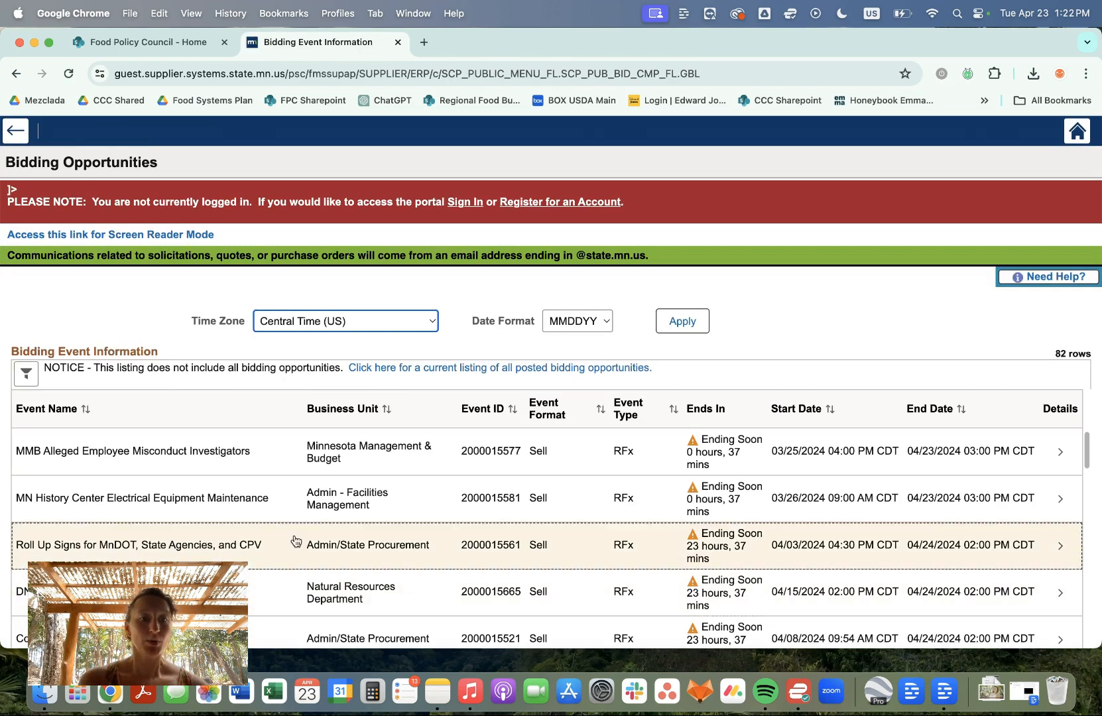
Step: Search the bidding events page for "mpca" and go through the matches to the Local Climate Action Grants event
key("super+f")
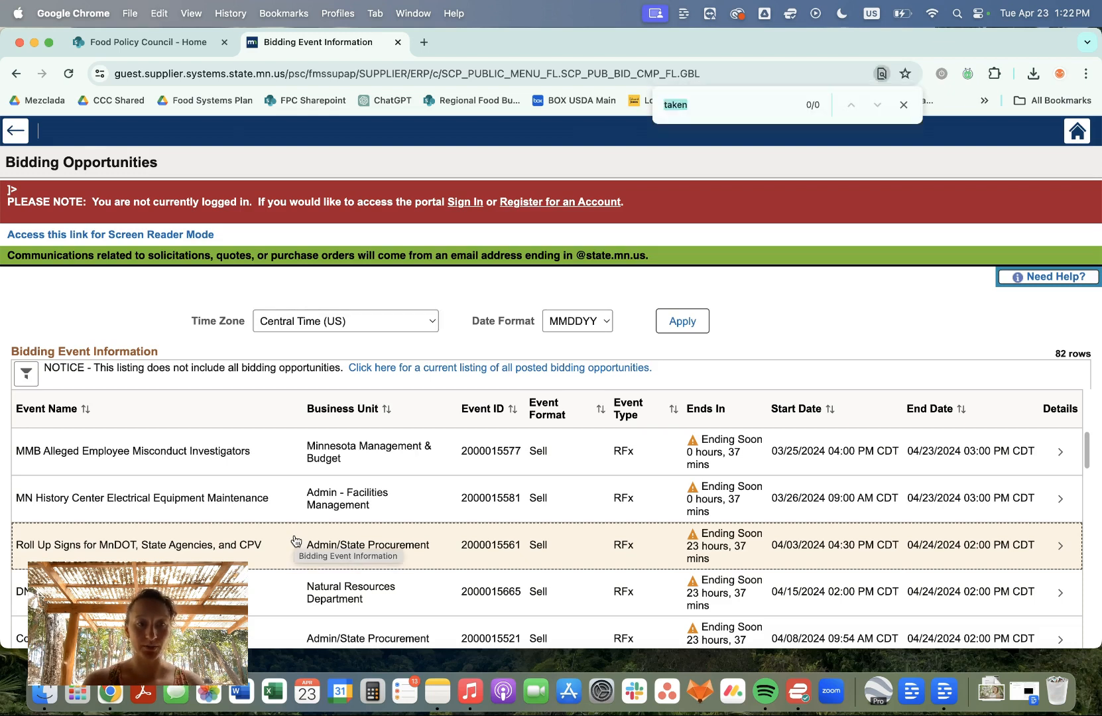
type("mpca")
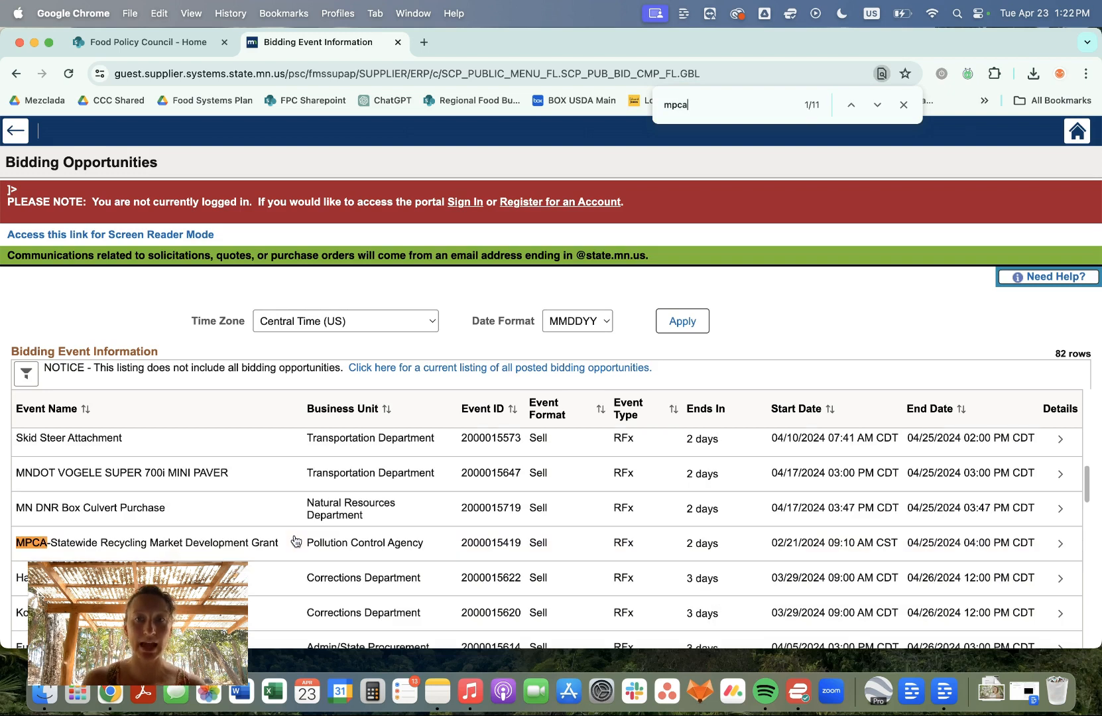
left_click(878, 106)
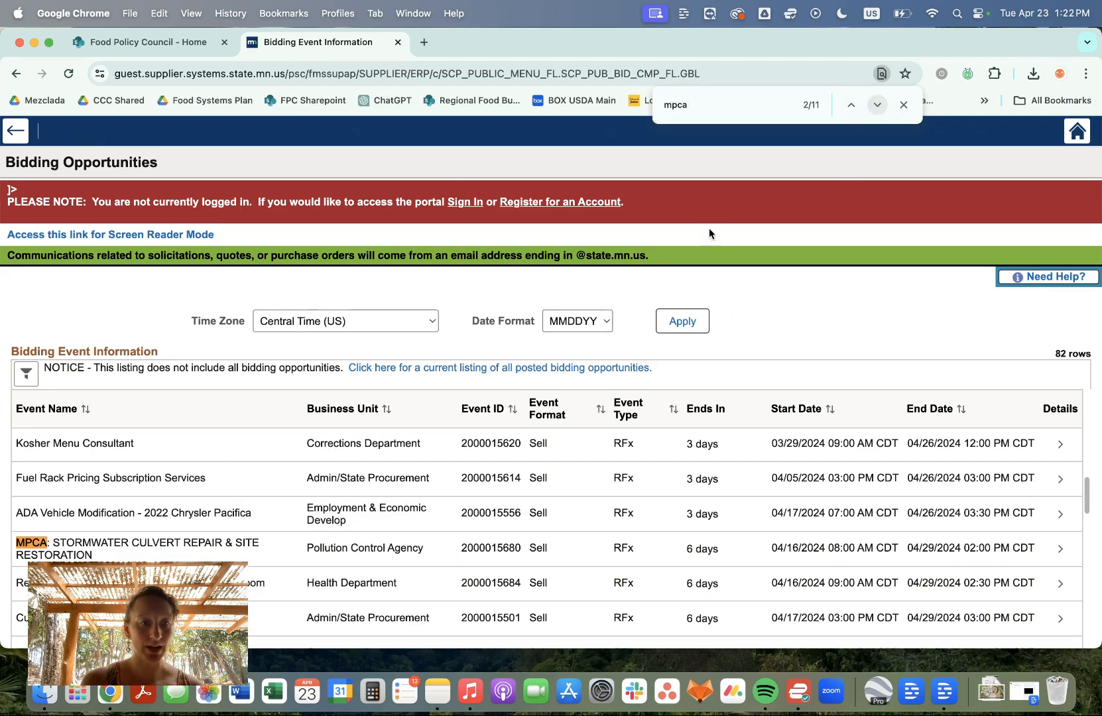
left_click(877, 105)
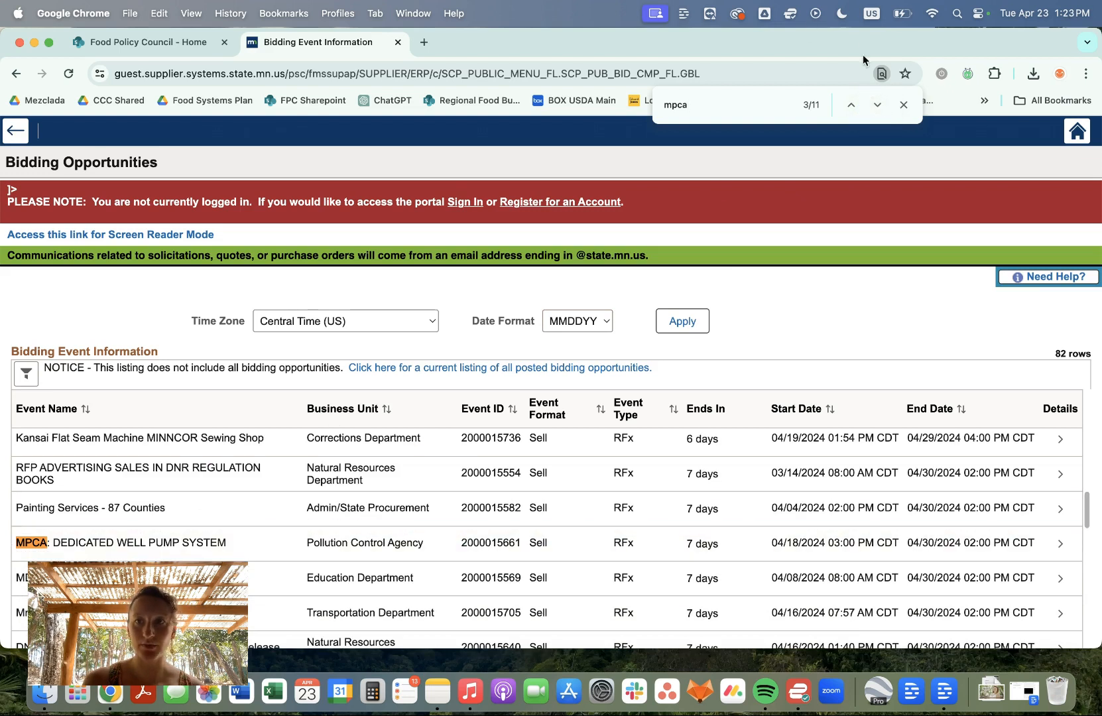
left_click(877, 105)
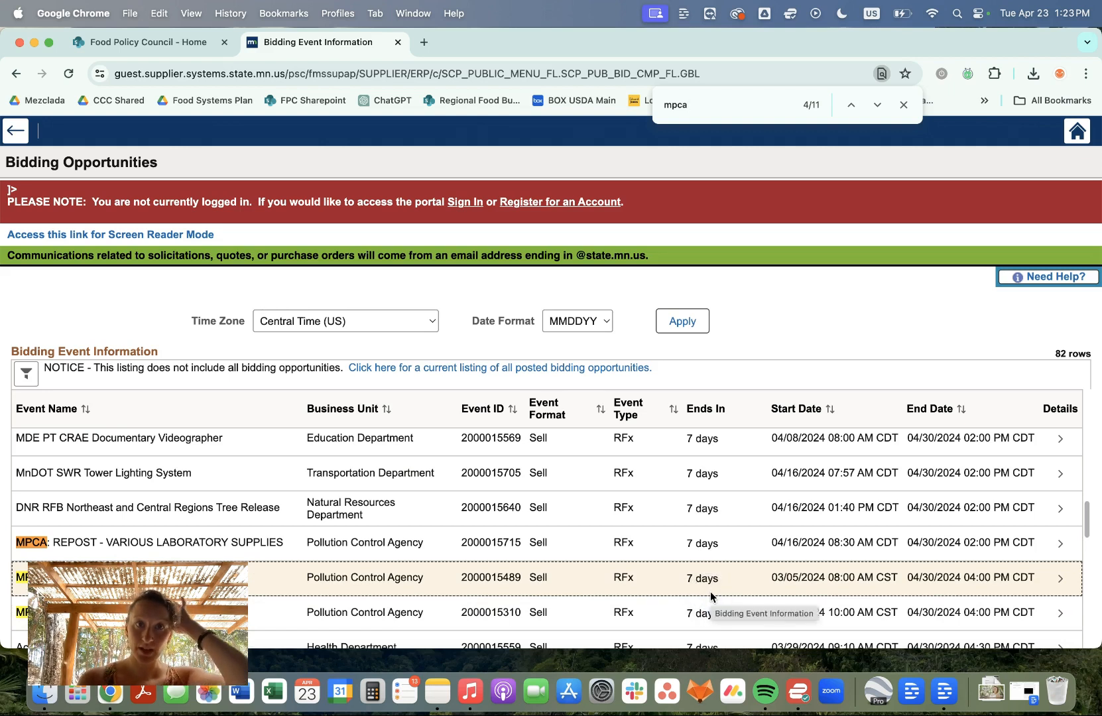
Step: Open the details of the MPCA grant - Local Climate Action Grants event and view its bid package
left_click(396, 575)
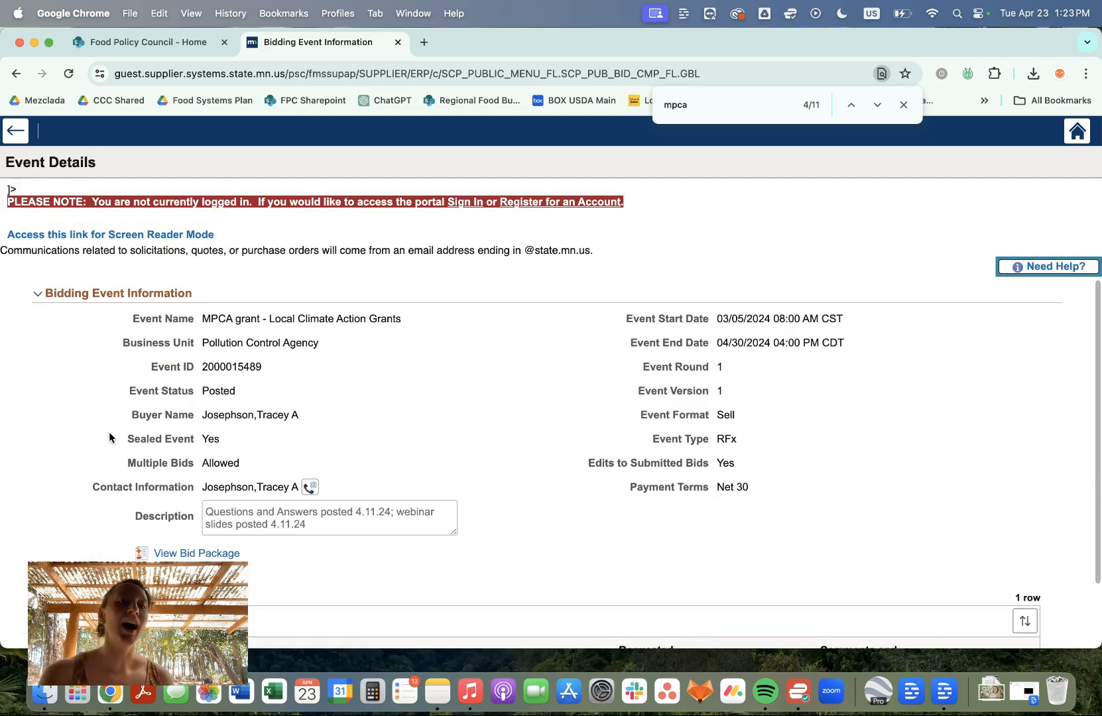
scroll(110, 436, "down", 2)
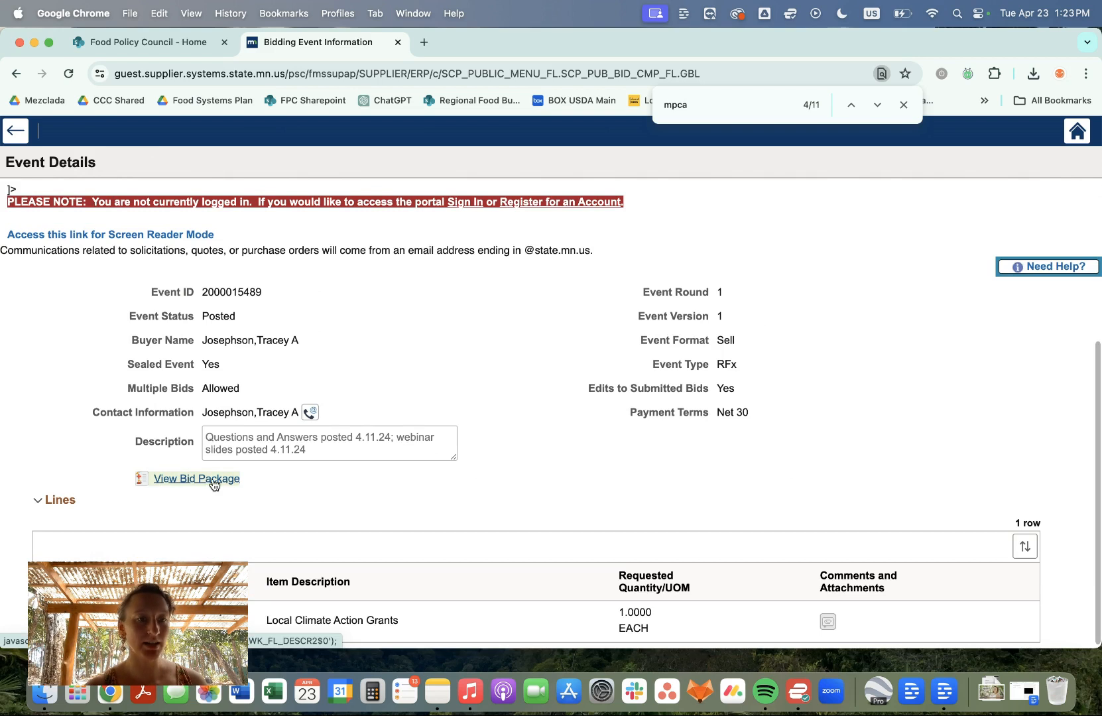
left_click(177, 484)
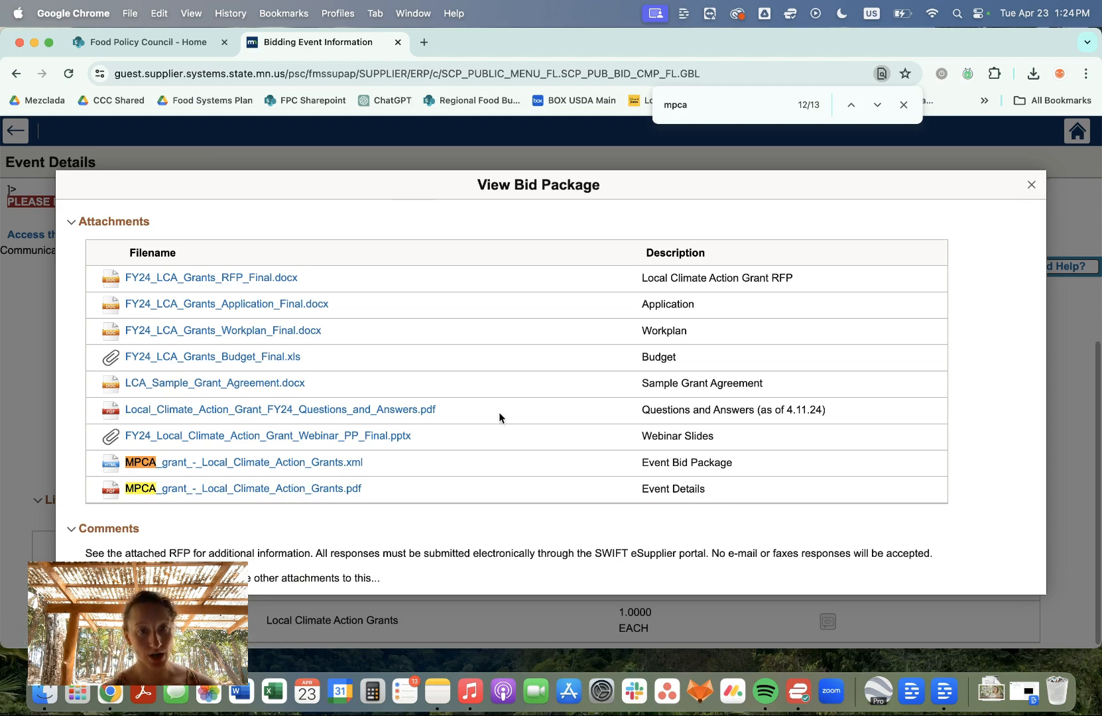
Step: Open the Bid Package Documents folder on the Food Policy Council site and compare it with the portal's bid package attachments
left_click(159, 42)
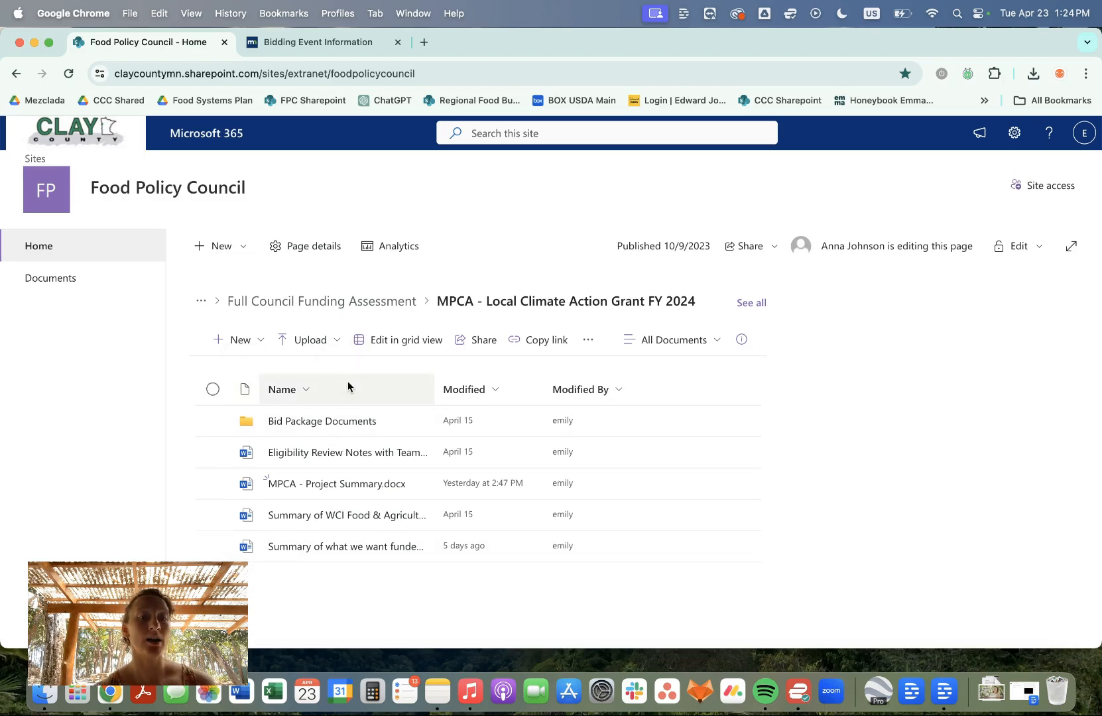
left_click(314, 428)
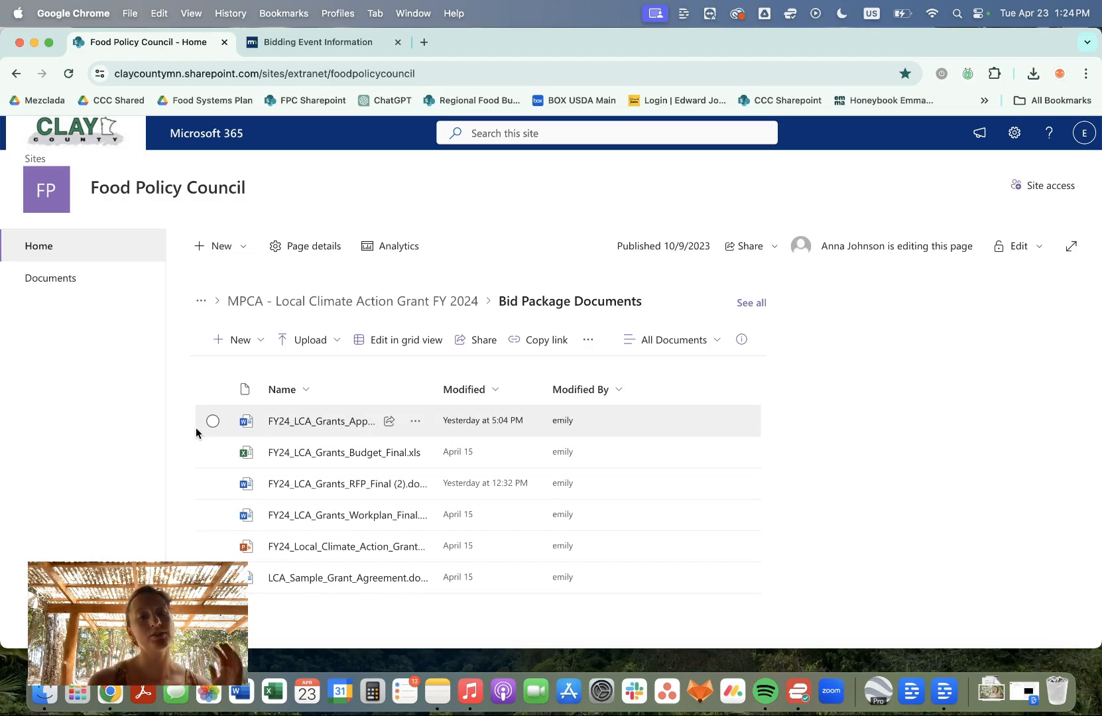
left_click(305, 45)
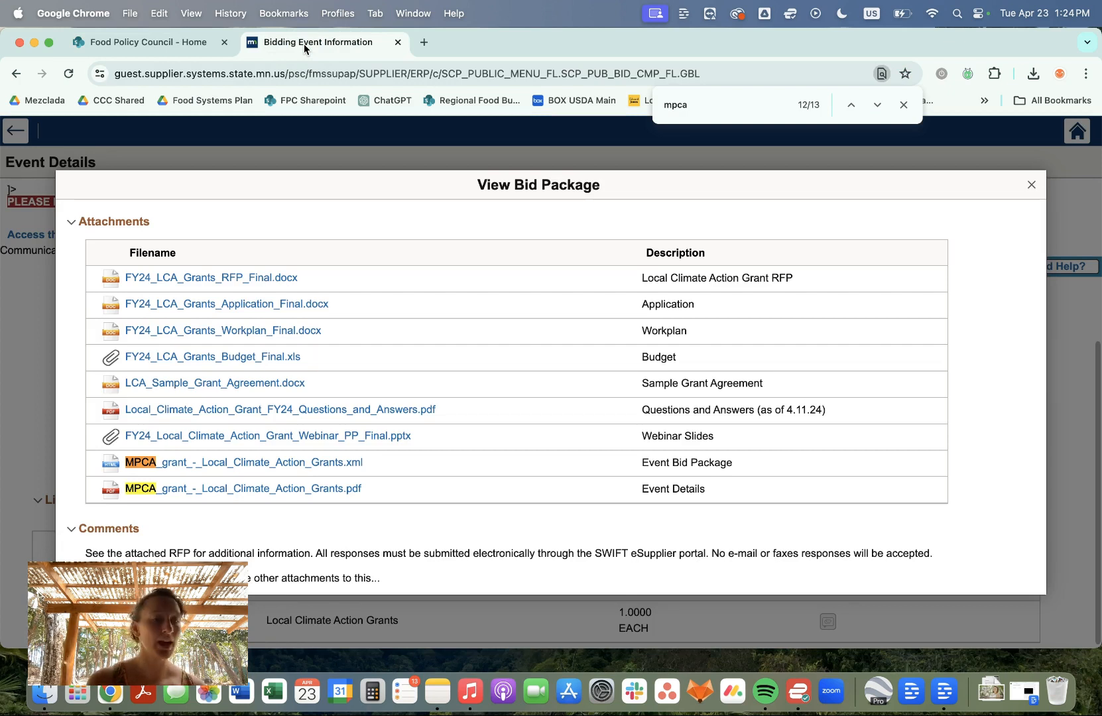
left_click(193, 42)
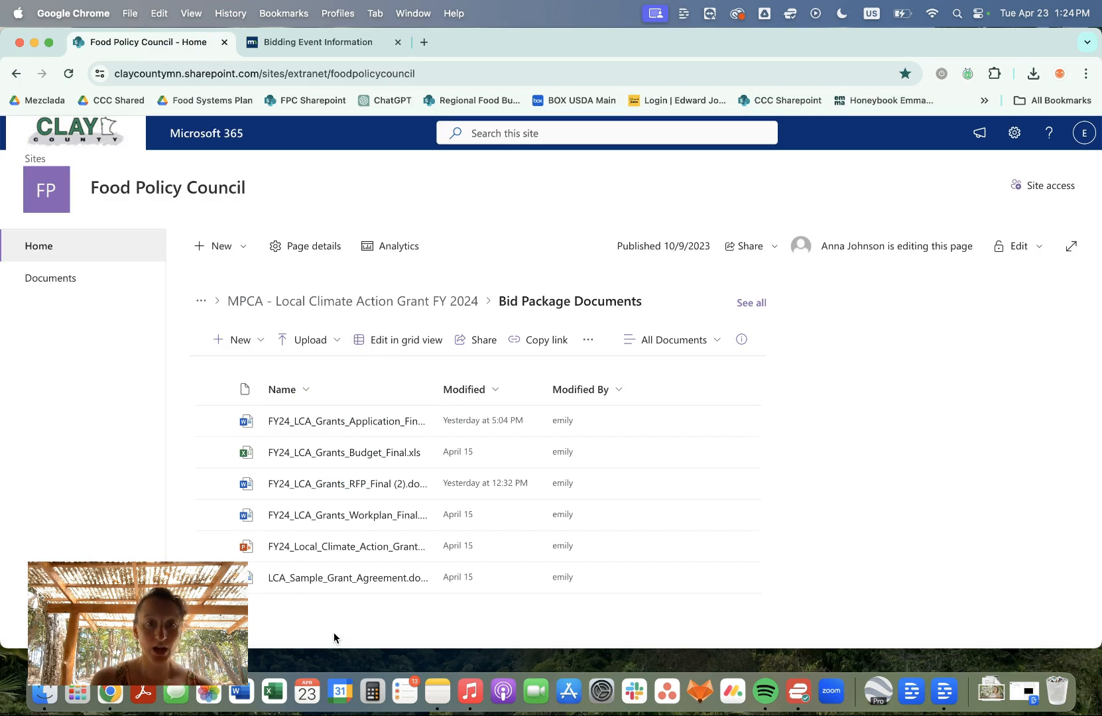
Step: Open the FY24_LCA_Grants_Application document and set its zoom to 175%
left_click(313, 424)
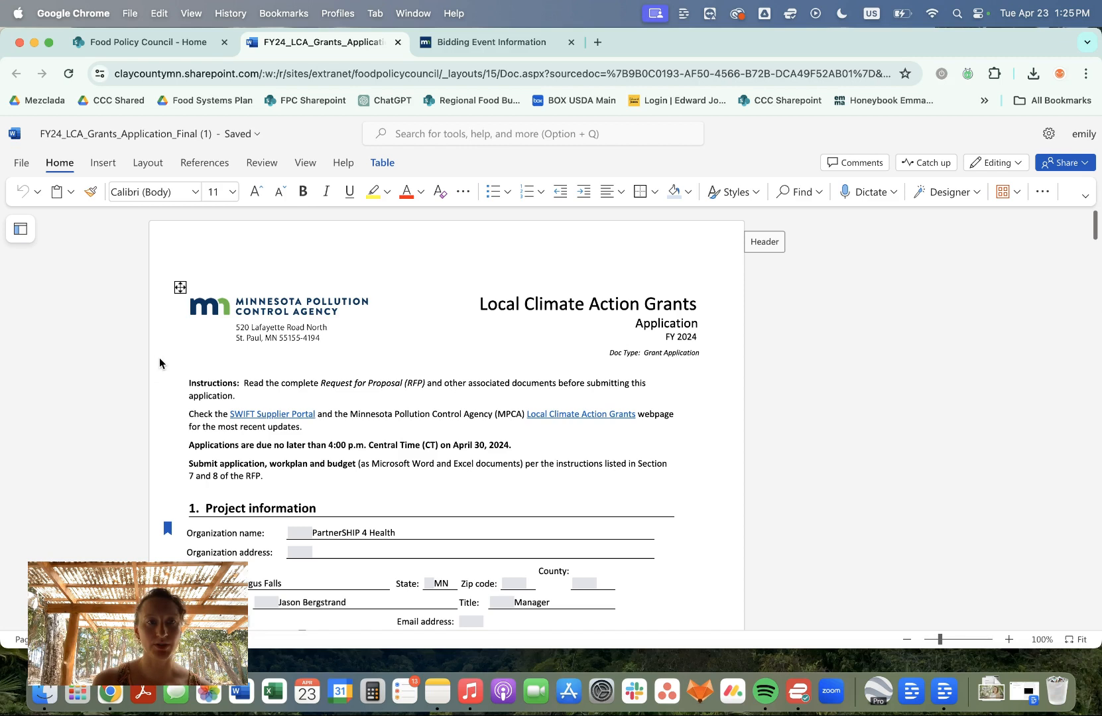
left_click(305, 162)
left_click(291, 192)
left_click(280, 354)
Step: Review the application form from the instructions through the project information to the project type and grant requested fields
scroll(224, 357, "down", 1)
scroll(193, 368, "down", 3)
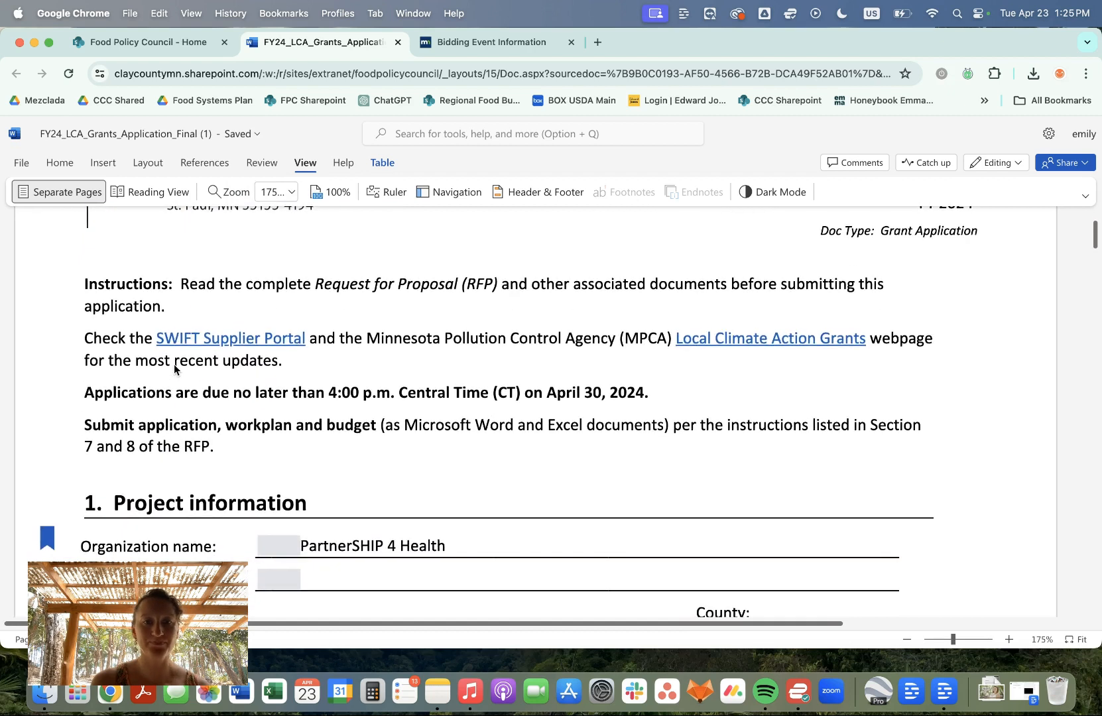
scroll(174, 369, "down", 6)
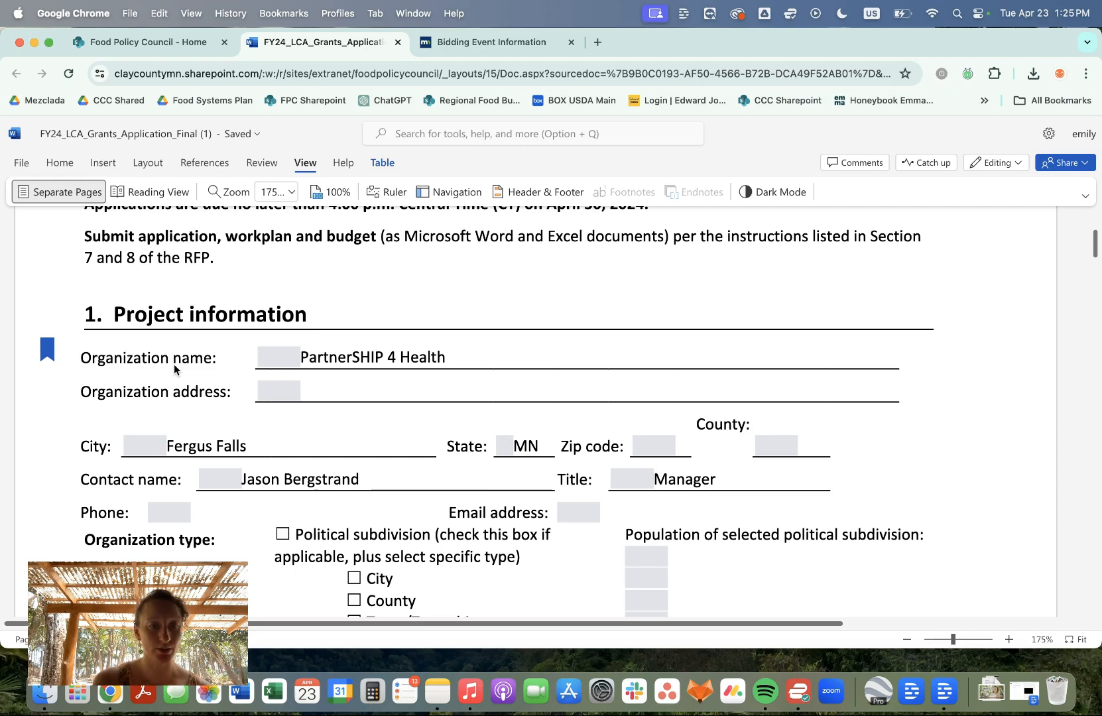
scroll(175, 367, "down", 6)
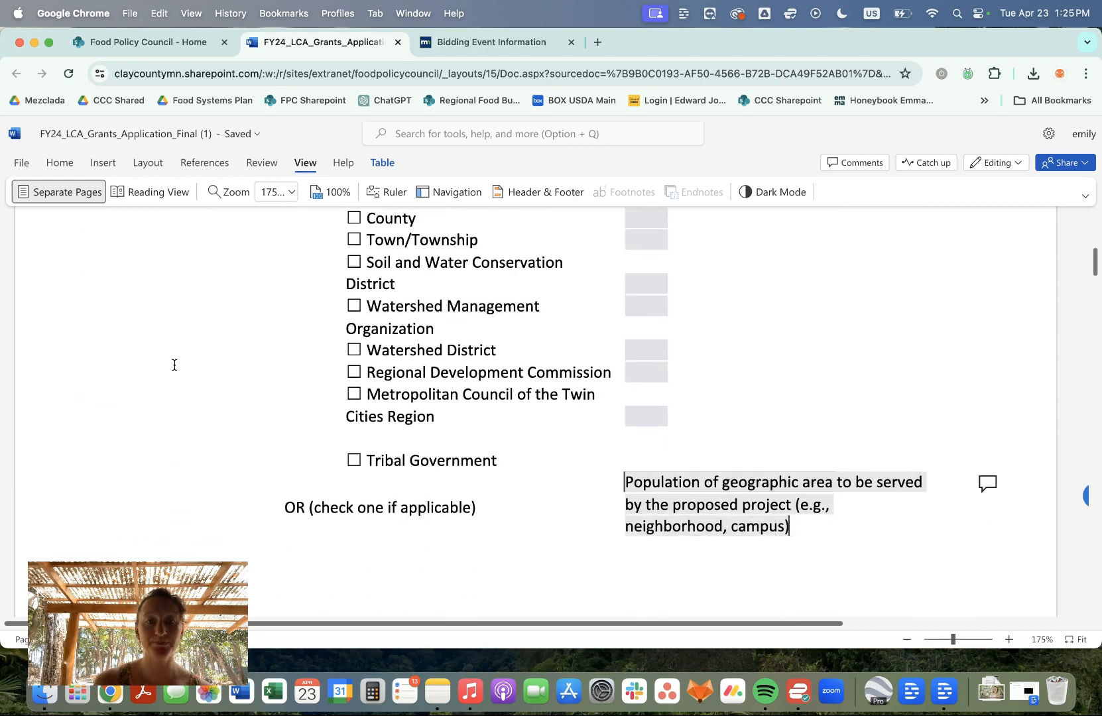
scroll(175, 364, "down", 10)
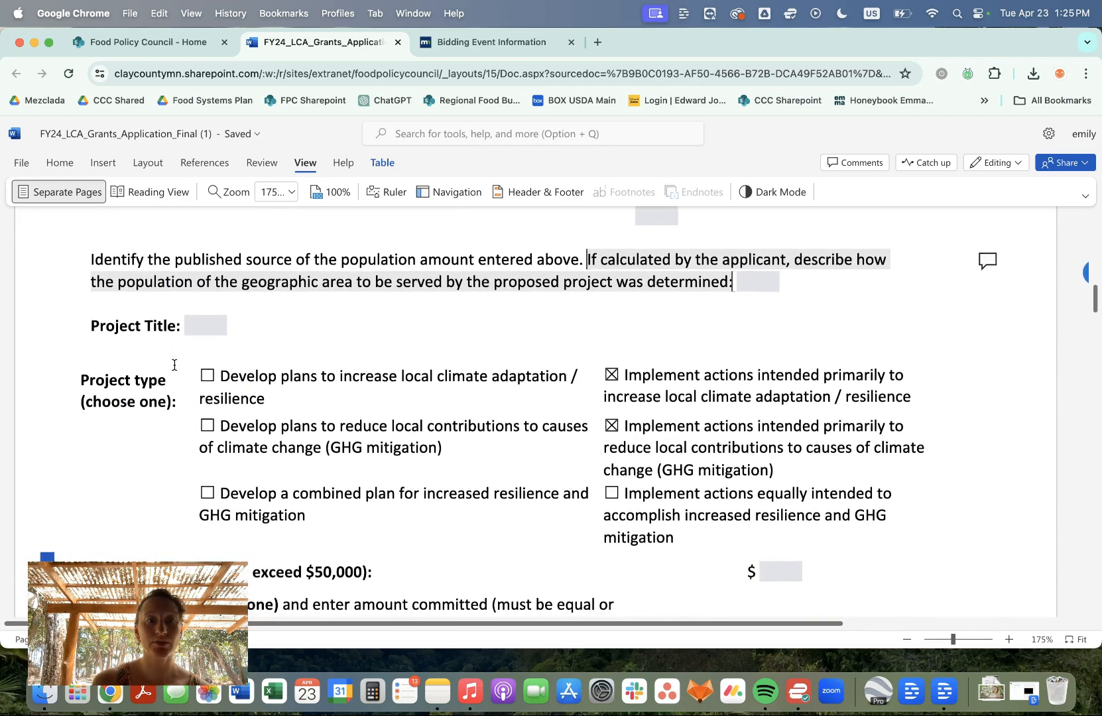
scroll(175, 364, "down", 2)
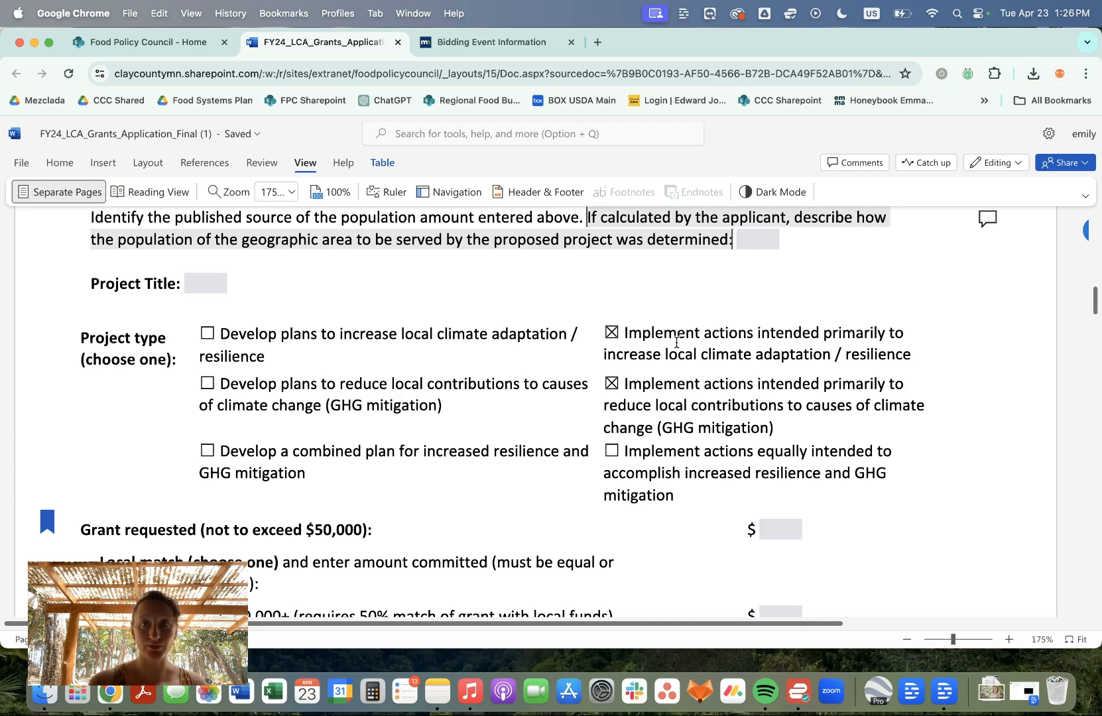
Step: Open wcif.org in a new tab and go to its Climate Action page under Regional Development
left_click(597, 41)
type("wc")
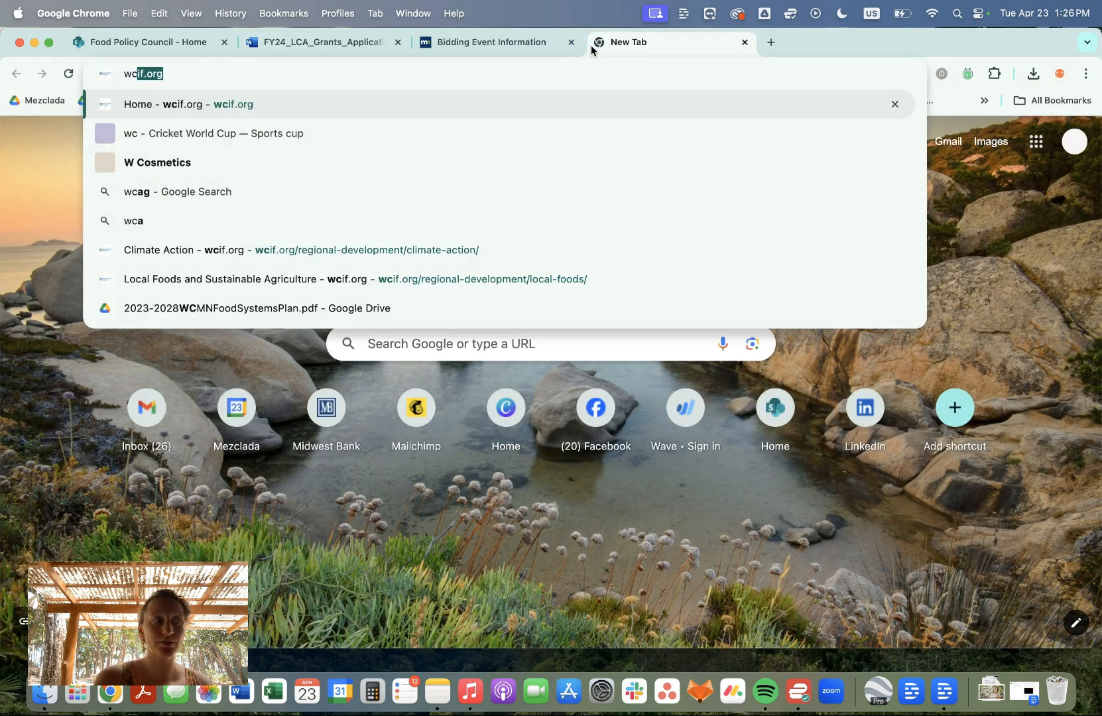
key("Return")
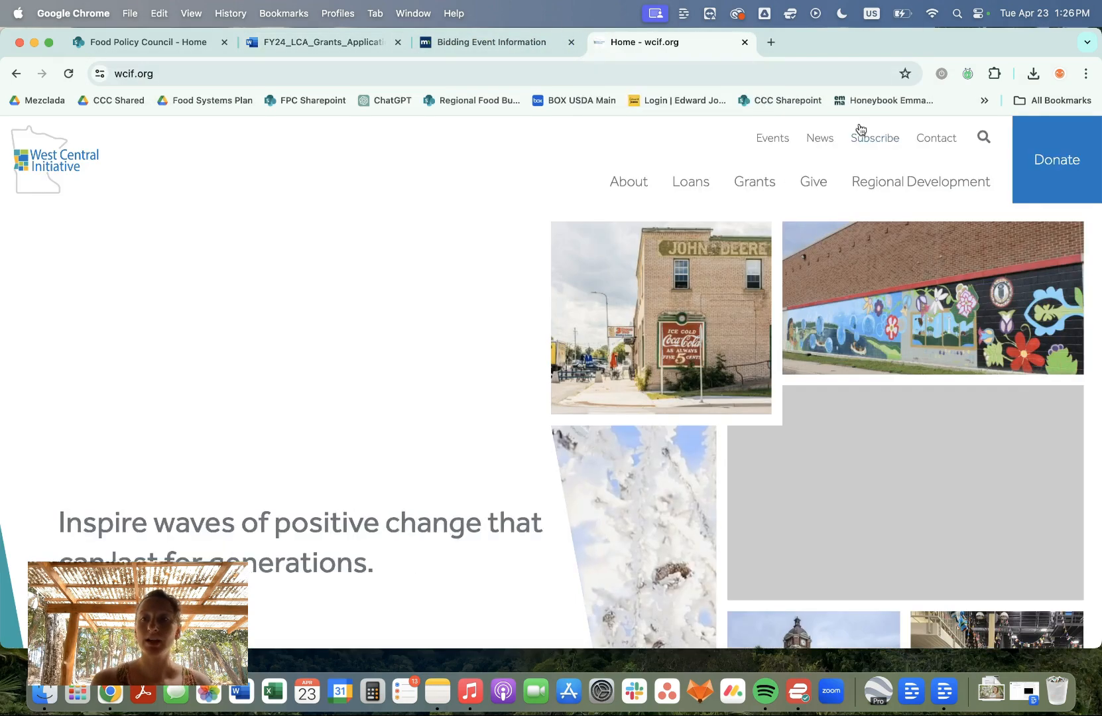
mouse_move(870, 184)
left_click(879, 258)
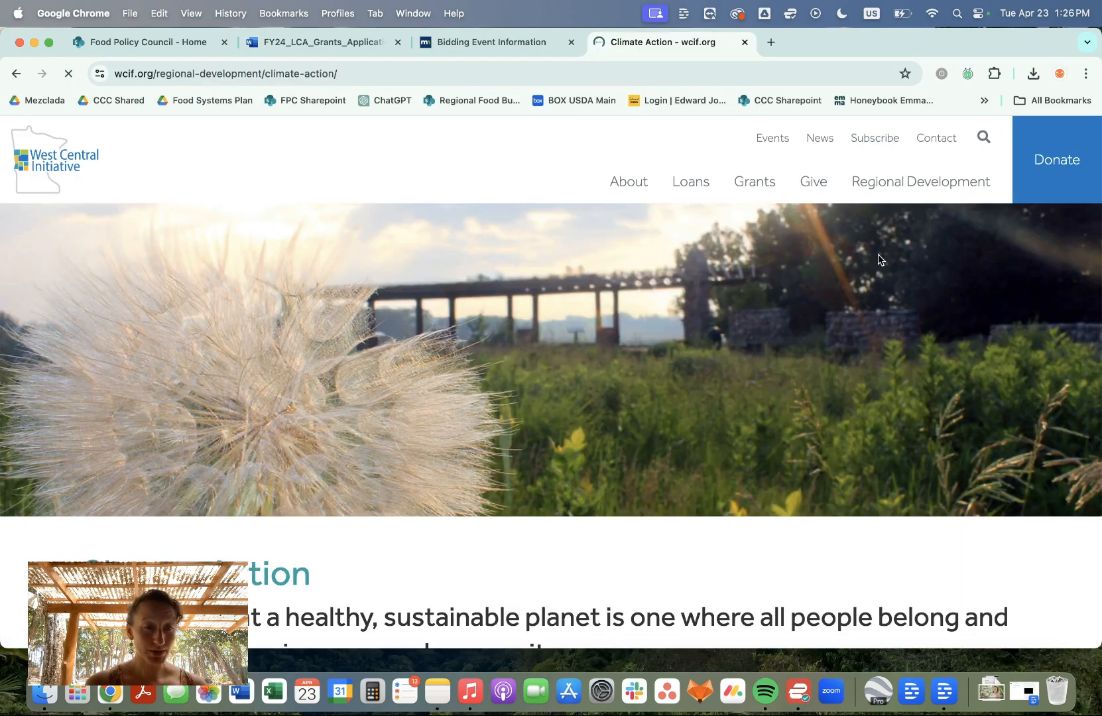
Step: Find the Climate Action Plan section and highlight the paragraph about the plan's December 2023 approval
scroll(449, 400, "down", 5)
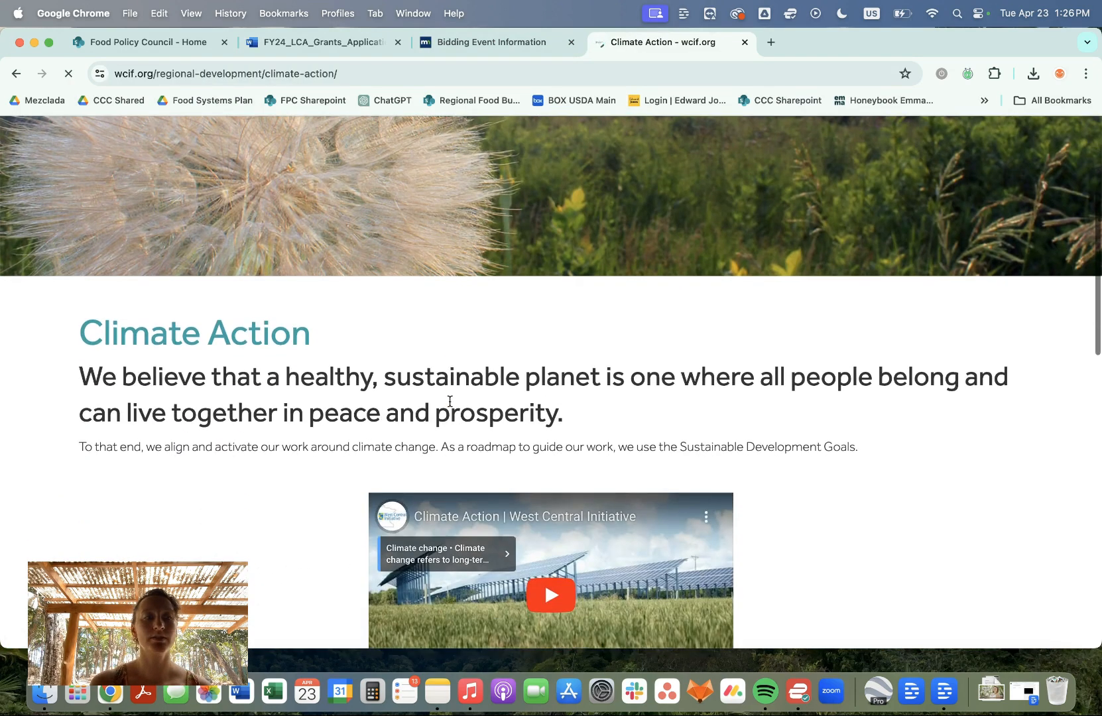
scroll(449, 400, "down", 2)
scroll(233, 394, "down", 10)
scroll(233, 389, "down", 2)
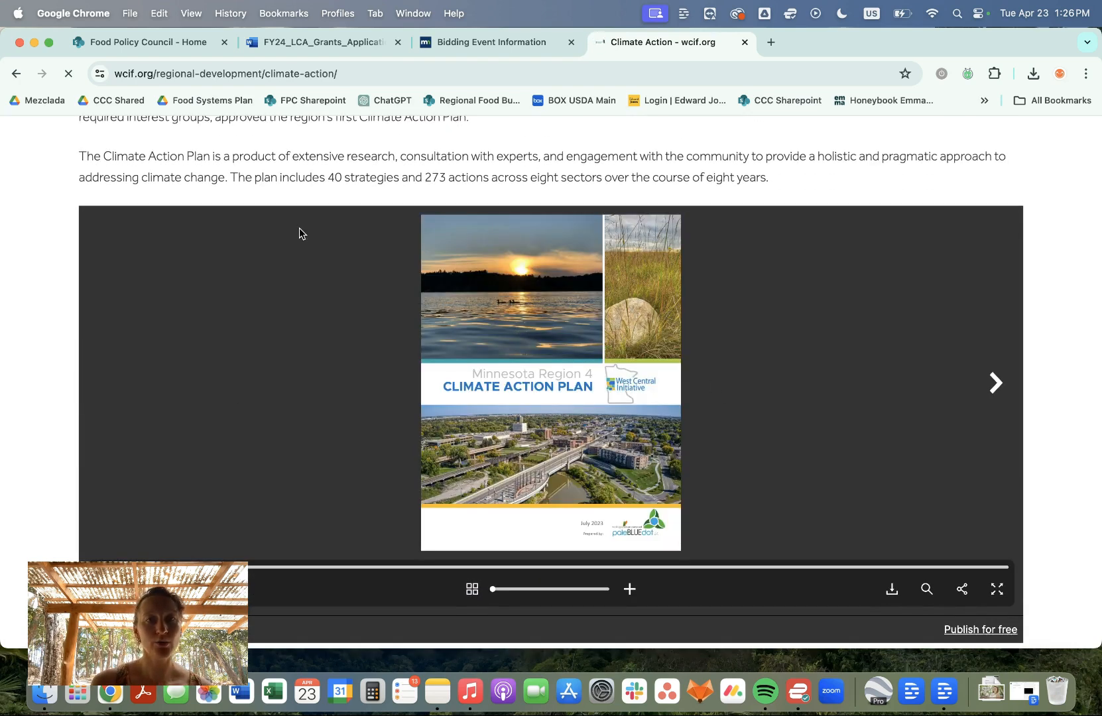
scroll(299, 233, "up", 2)
left_click(298, 173)
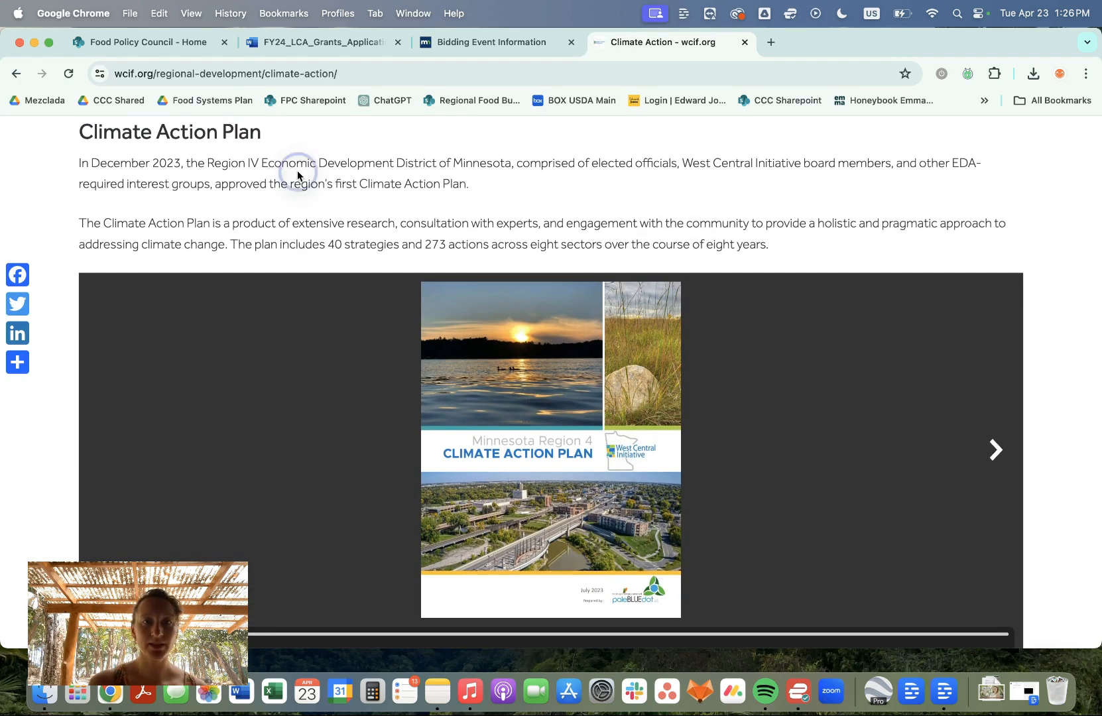
triple_click(298, 173)
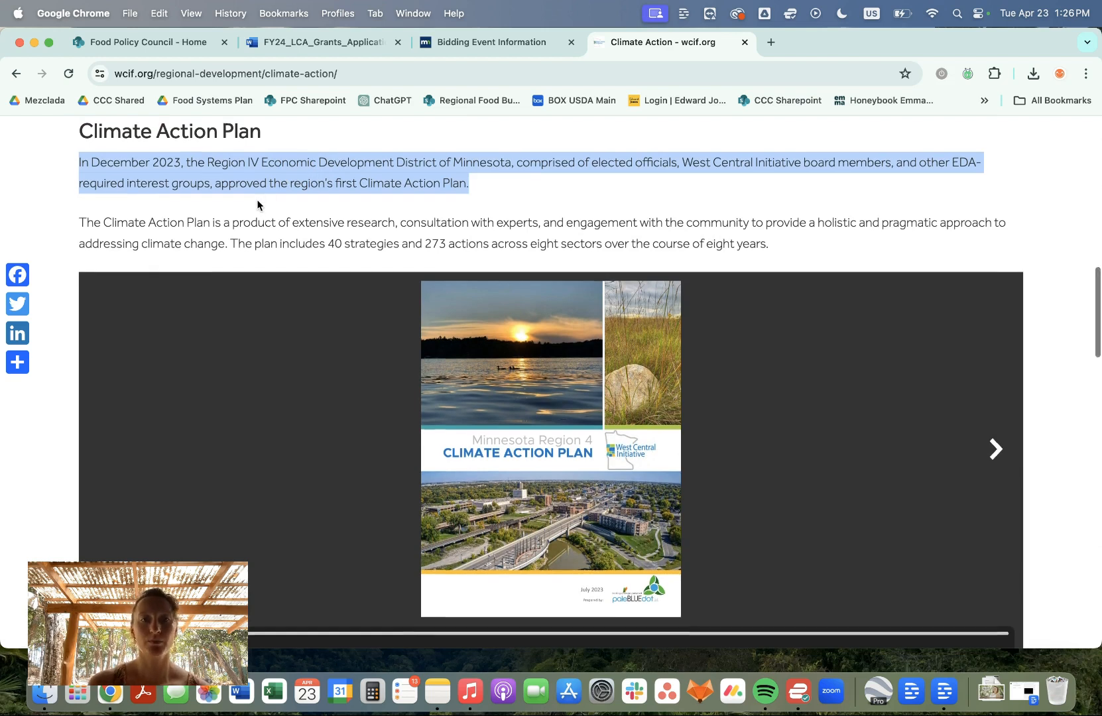
Step: Page forward in the embedded Minnesota Region 4 Climate Action Plan to its Table of Contents
scroll(257, 205, "down", 2)
scroll(257, 204, "down", 3)
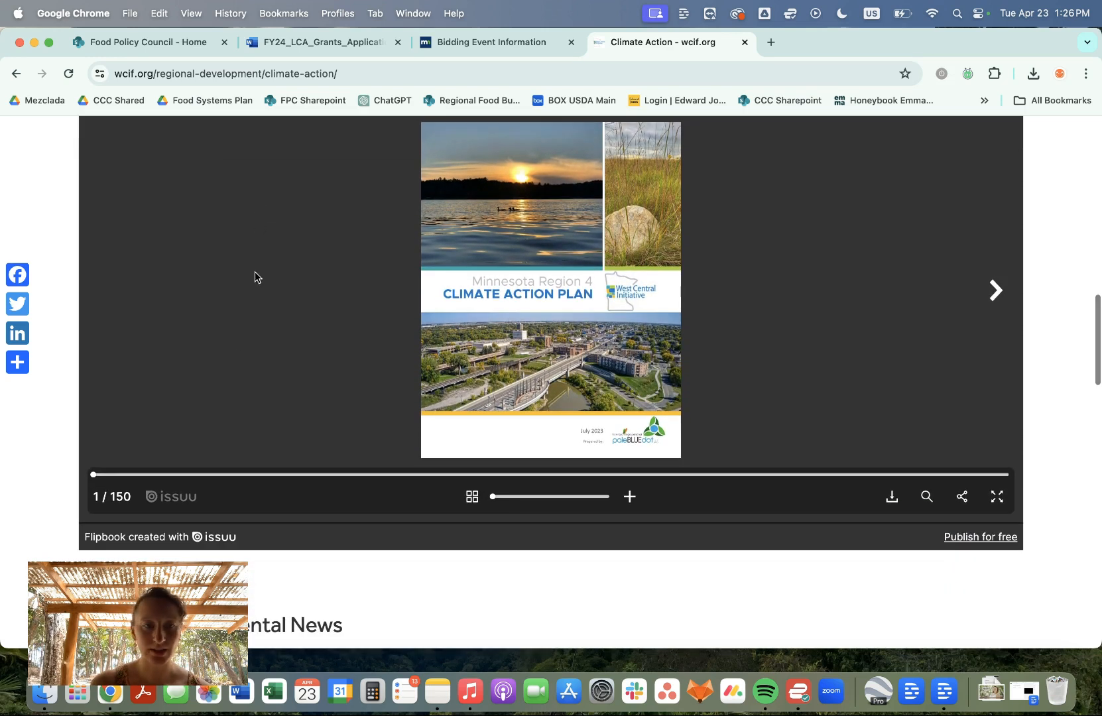
scroll(54, 468, "up", 3)
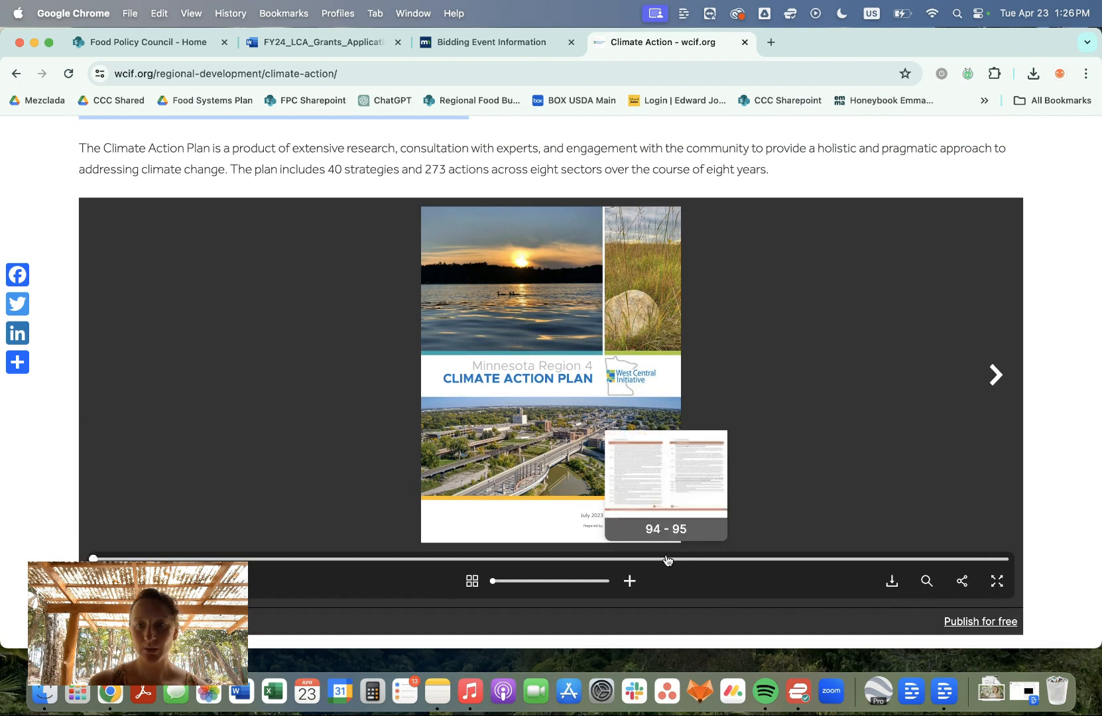
left_click(992, 402)
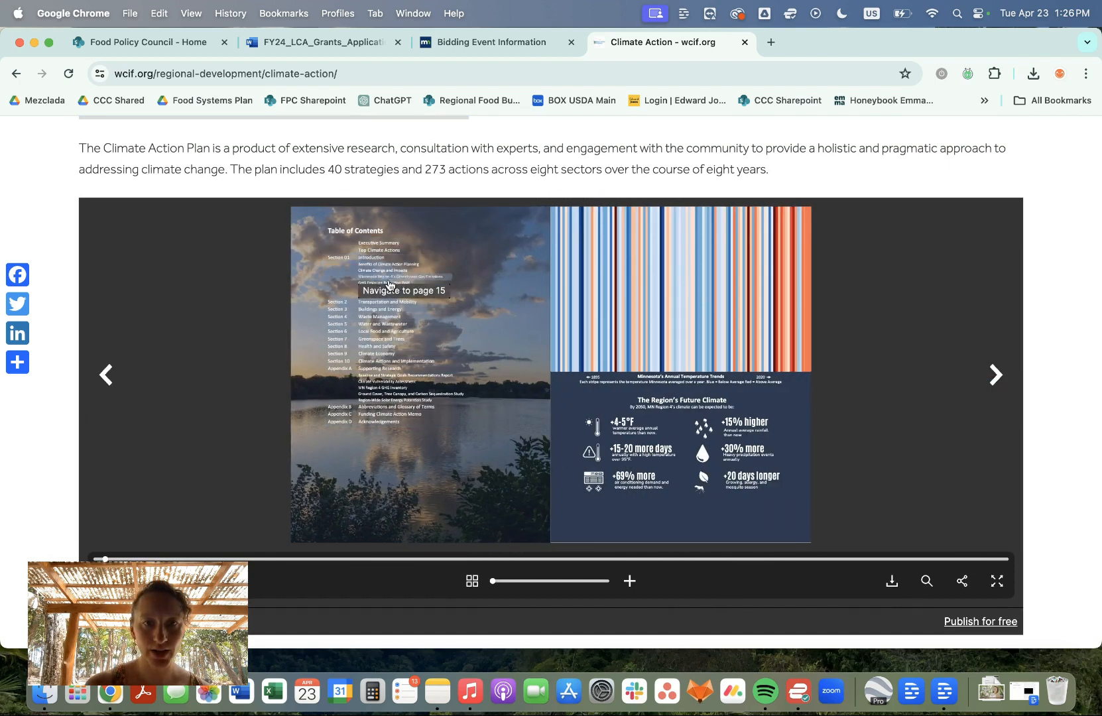
Step: Open the plan's Local Food and Agriculture section in full screen and page forward to its strategies FA 1 to FA 6
left_click(382, 335)
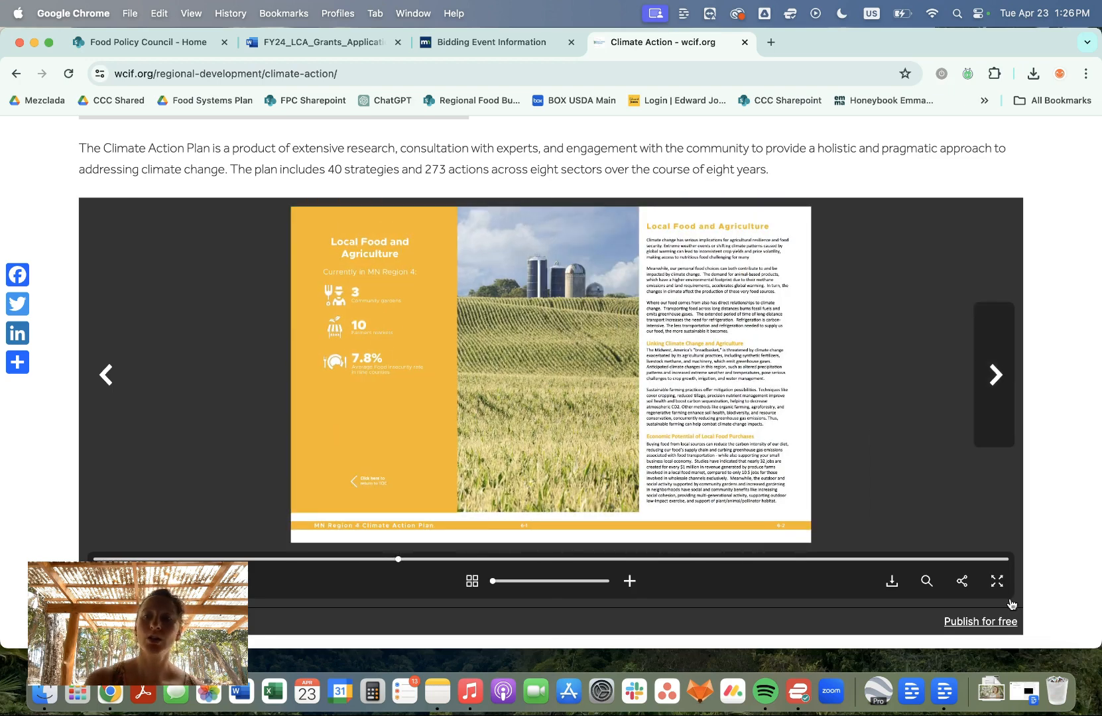
left_click(996, 581)
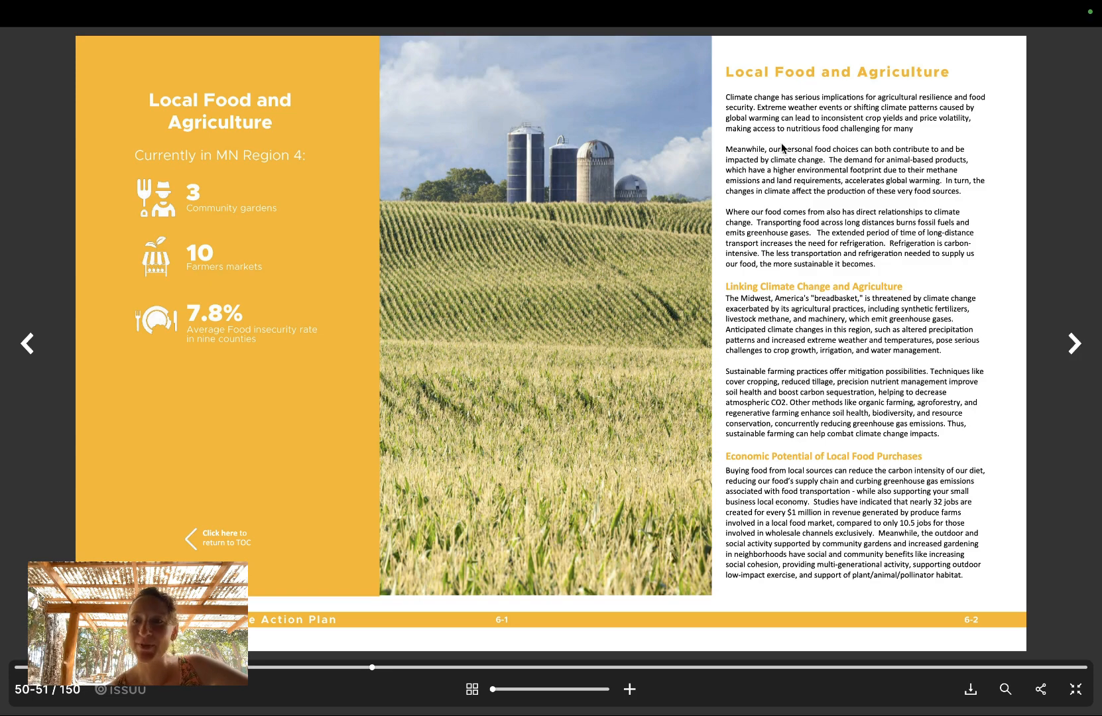
key("Right")
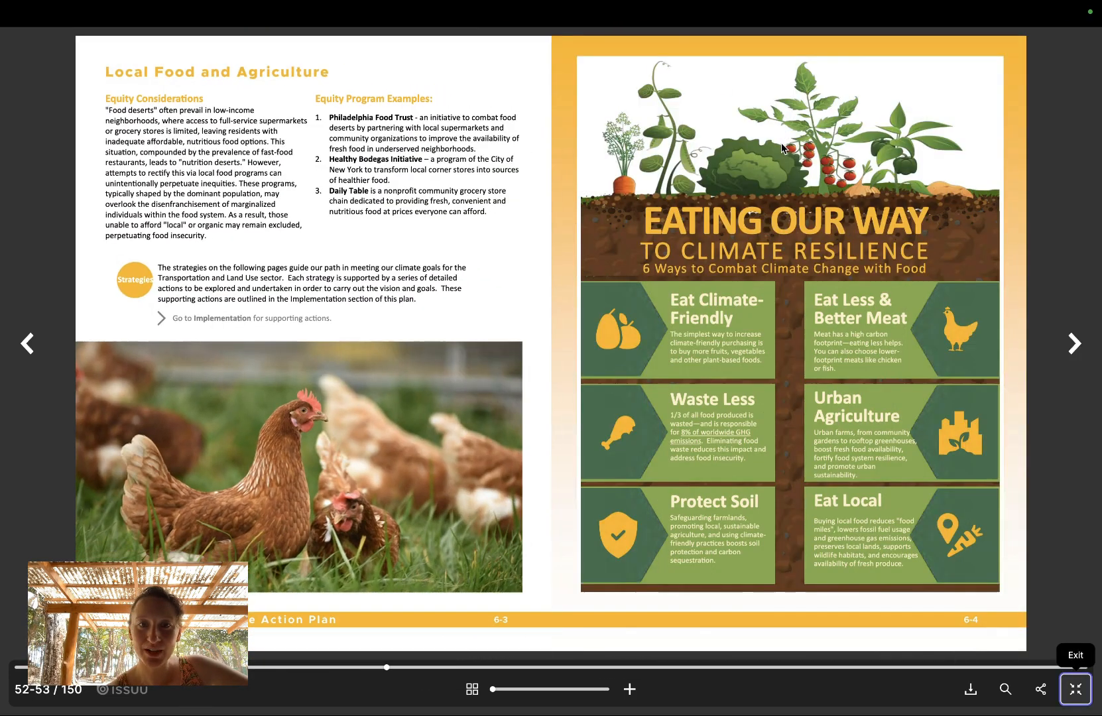
key("Right")
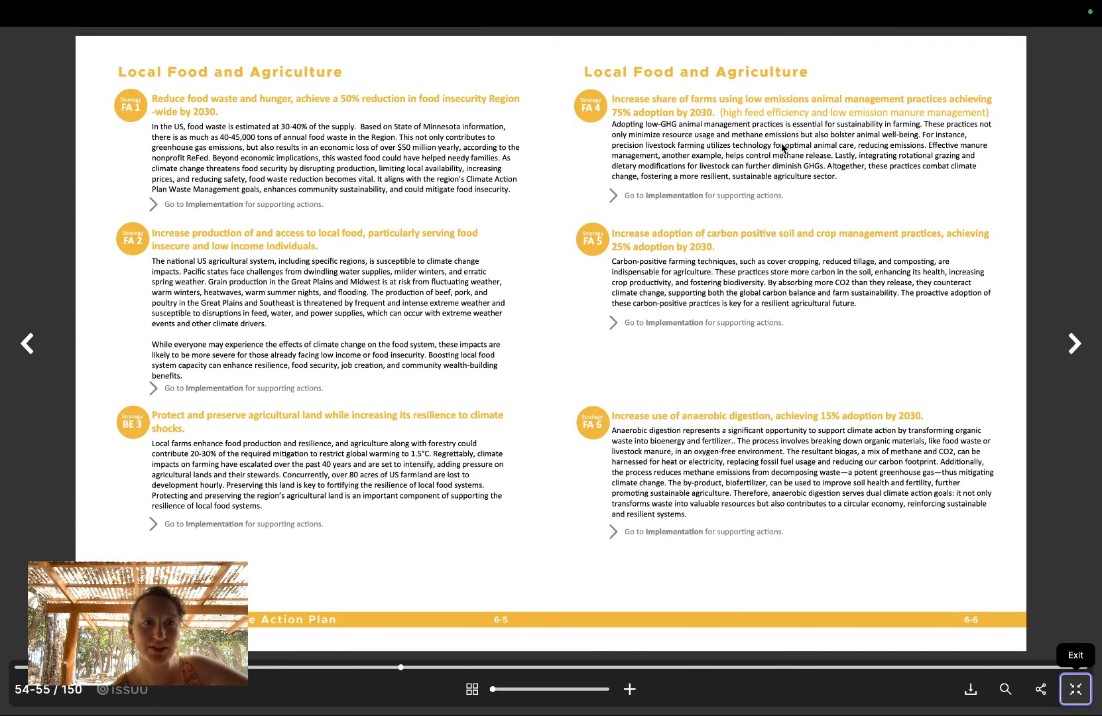
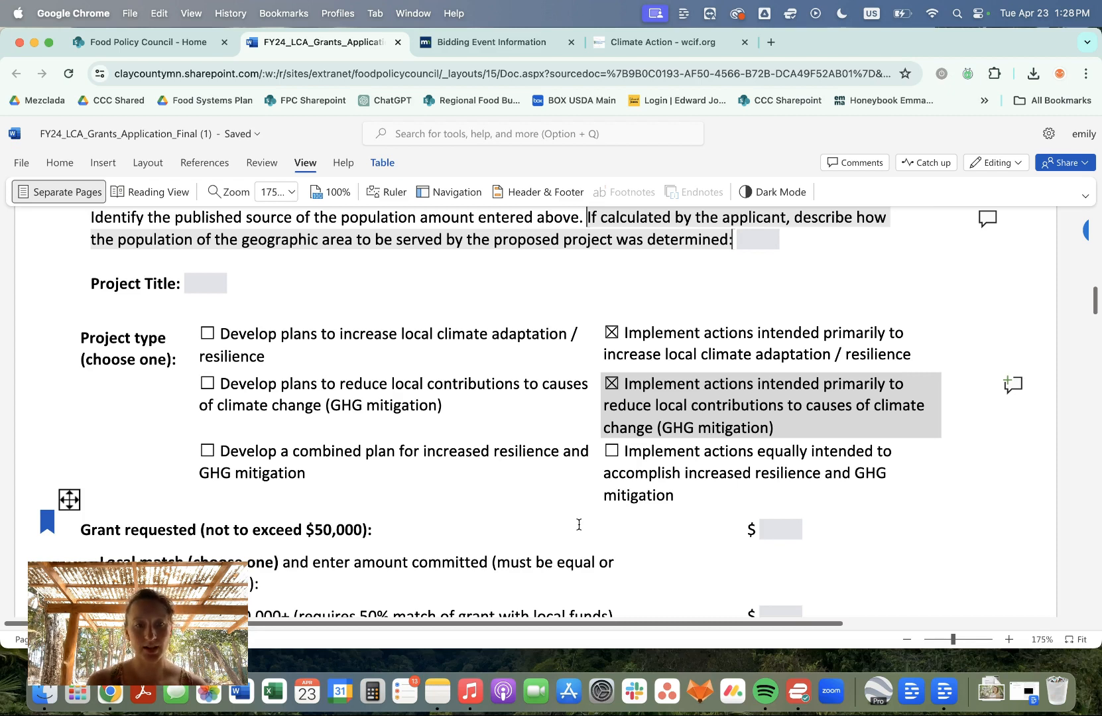
Step: Review the application form's grant request, local match and total project cost fields and the yes/no questions below them
scroll(258, 431, "down", 10)
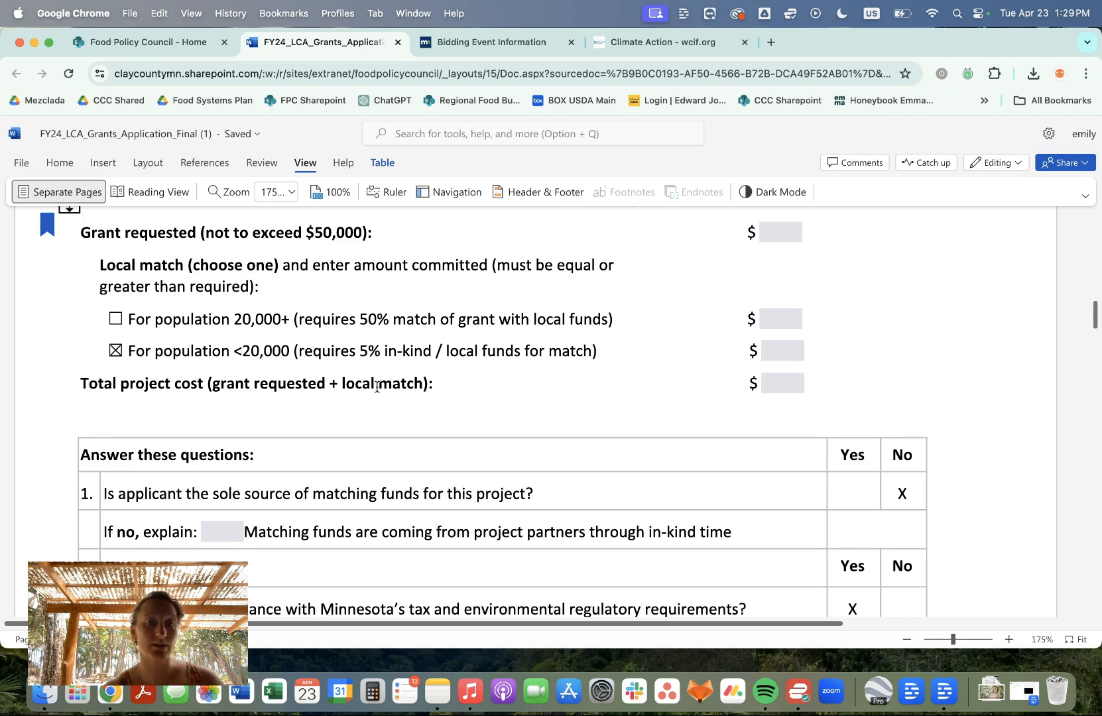
scroll(34, 387, "down", 5)
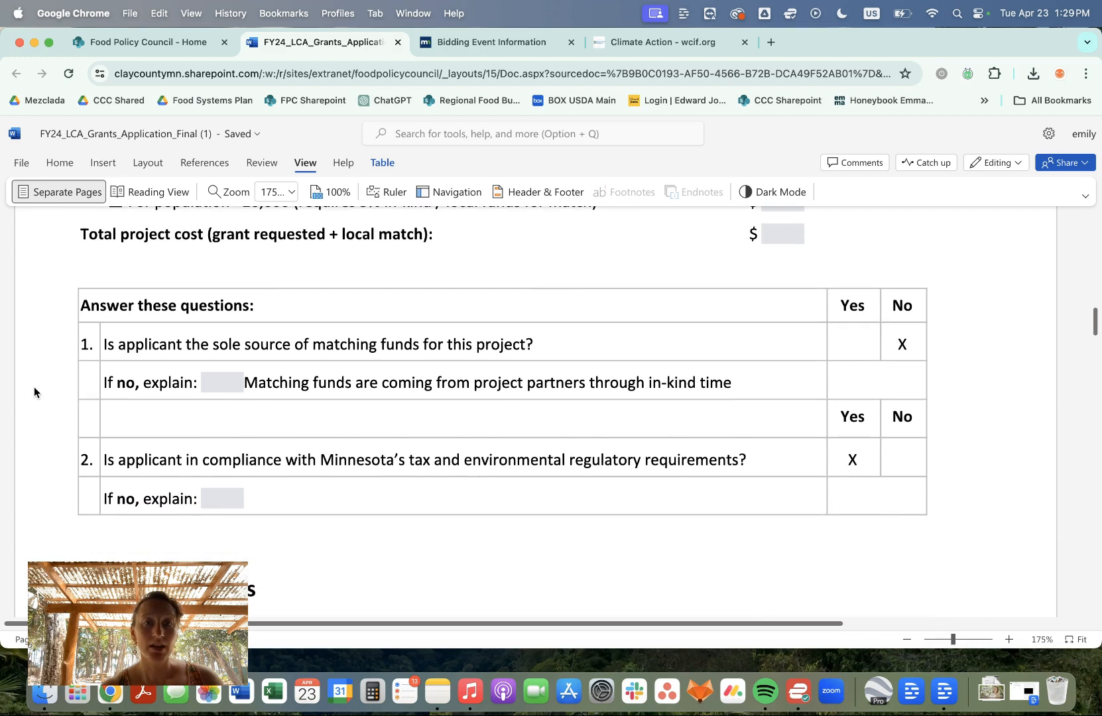
scroll(34, 387, "up", 4)
scroll(34, 386, "up", 1)
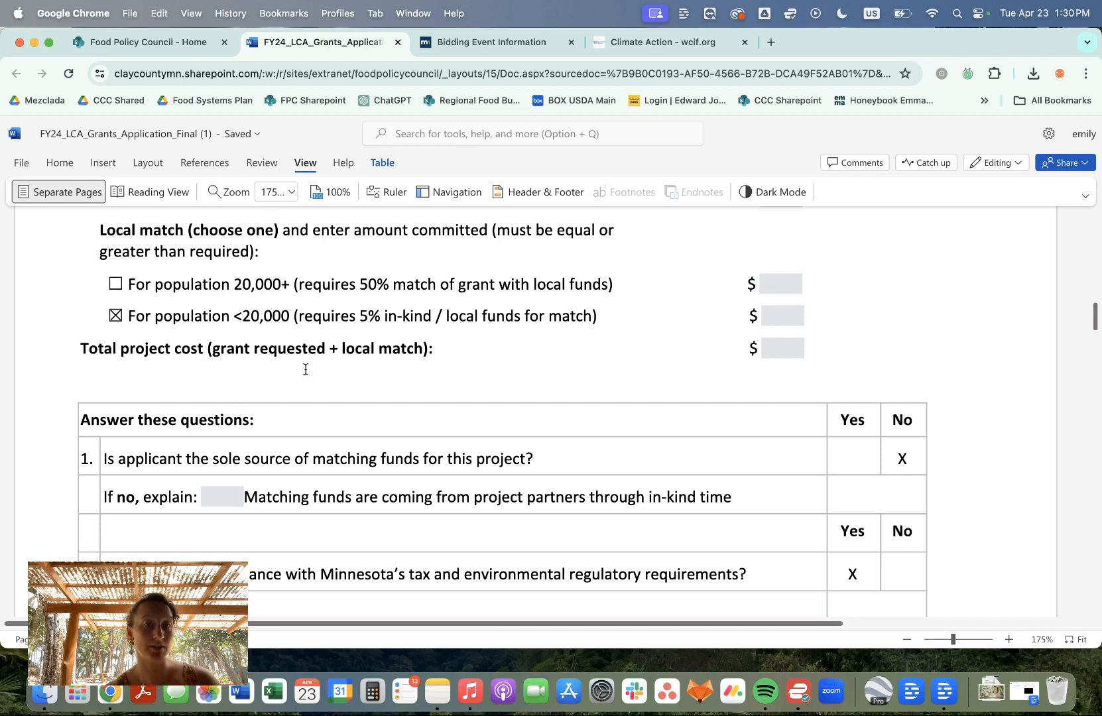
scroll(50, 378, "down", 5)
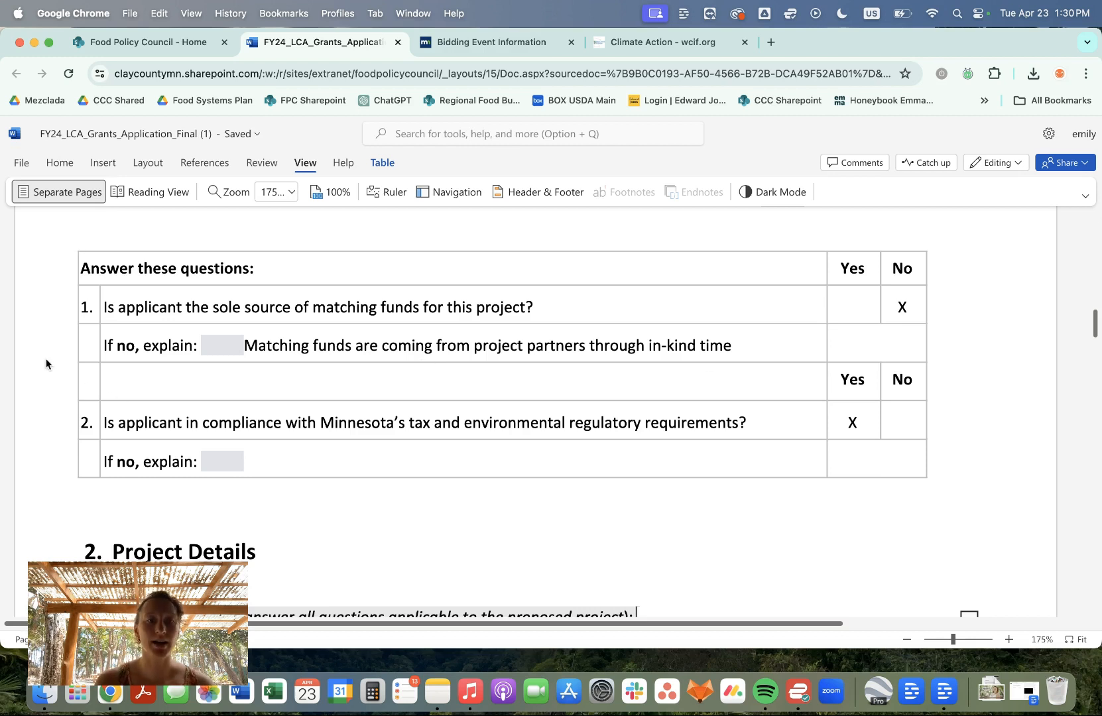
Step: Read the project summary answer 1.1 under Project Details, through to the start of the expected outcomes
scroll(45, 362, "down", 5)
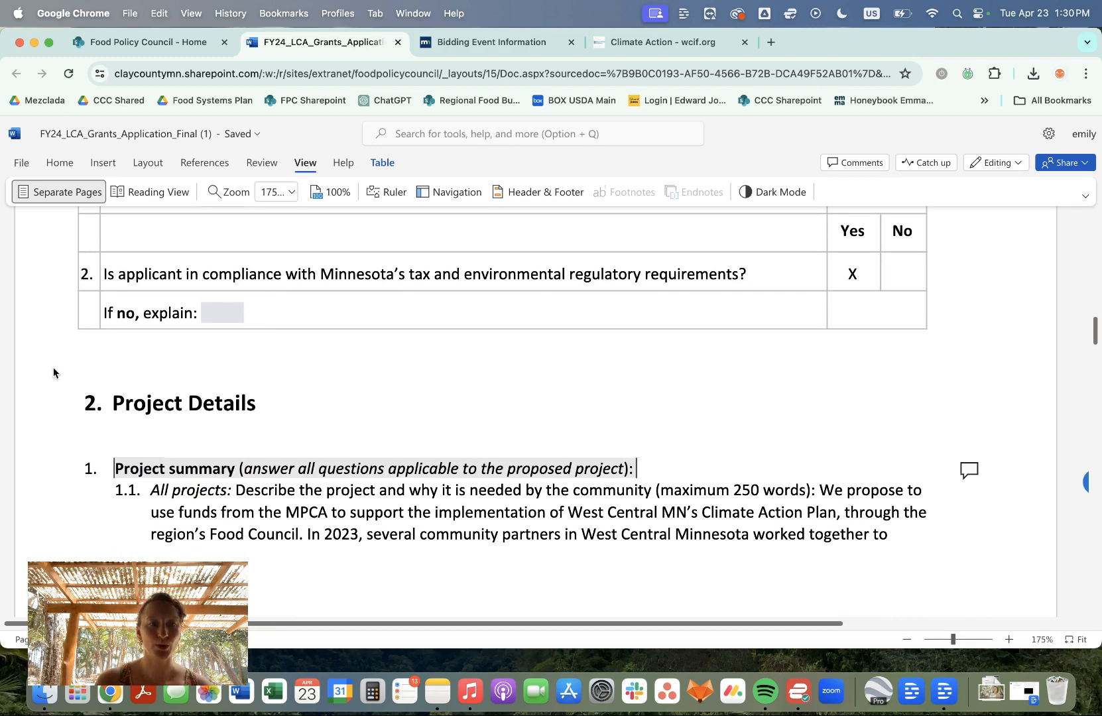
scroll(55, 372, "down", 5)
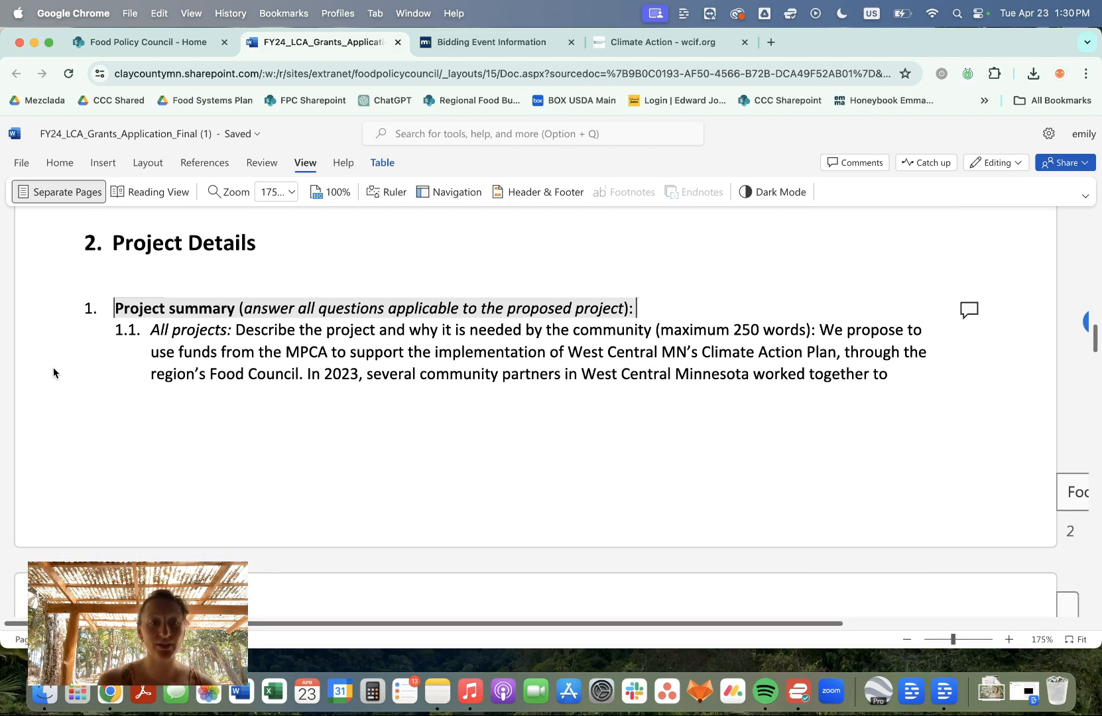
scroll(54, 372, "down", 1)
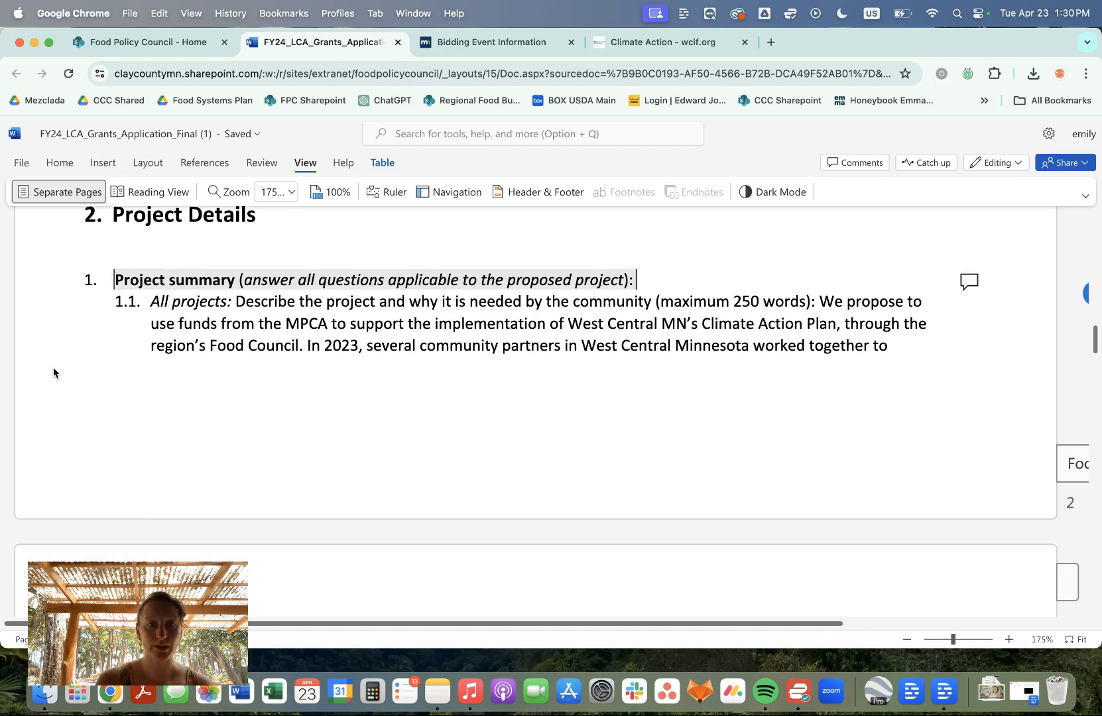
scroll(54, 372, "down", 1)
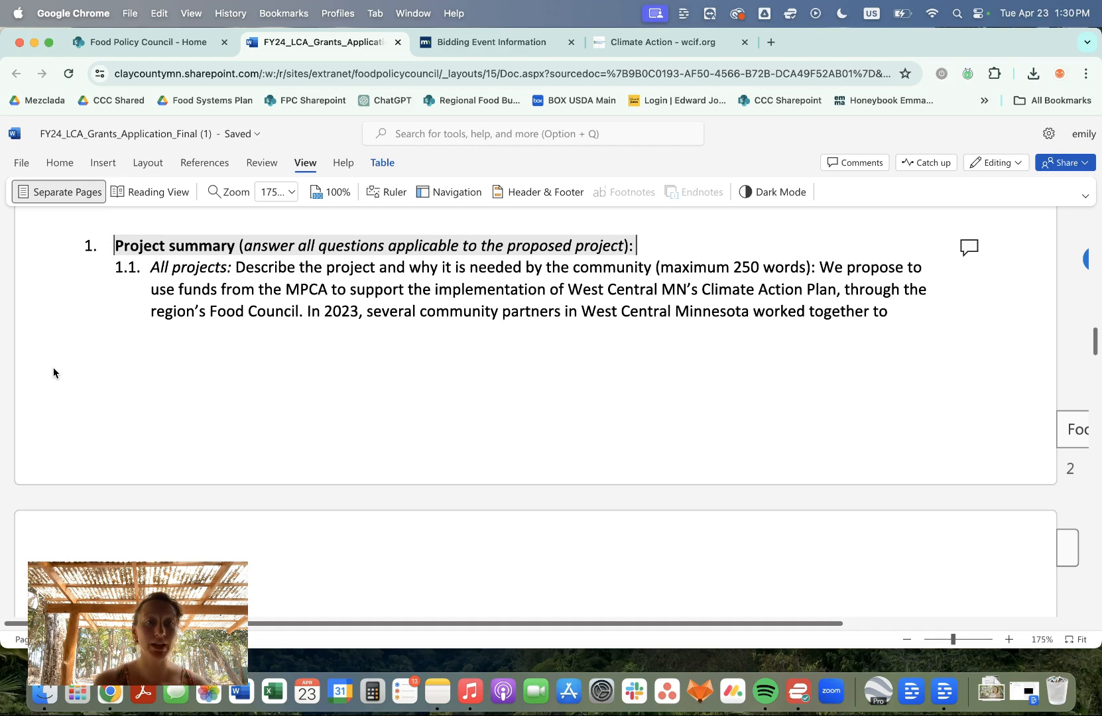
scroll(56, 386, "down", 3)
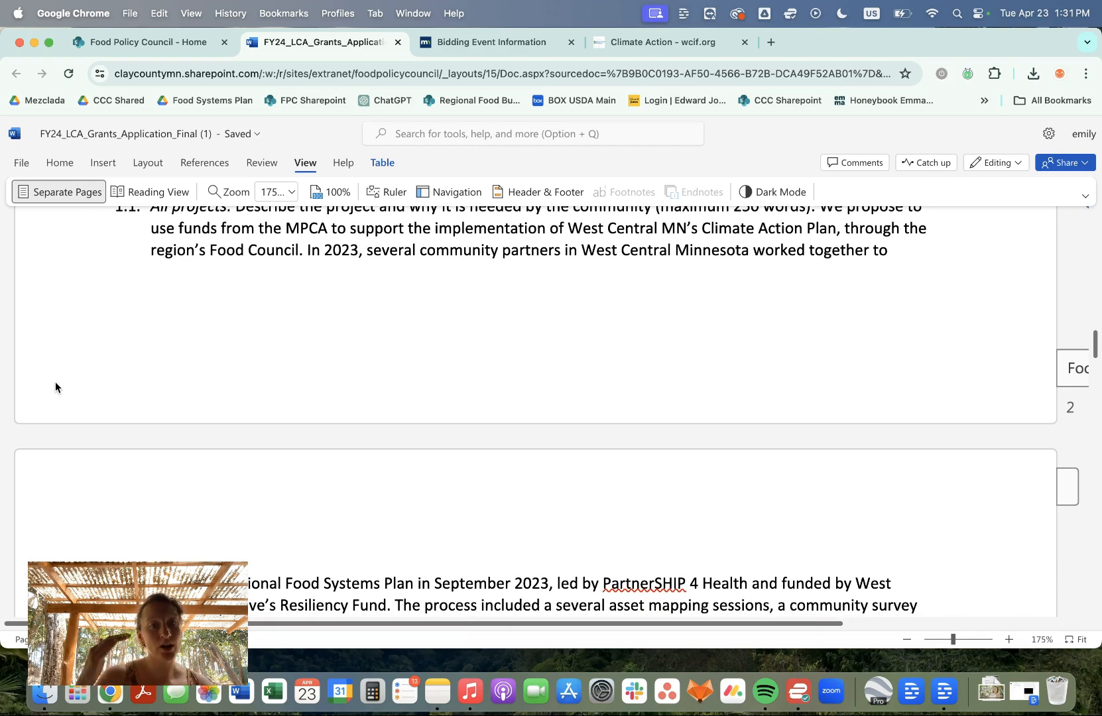
scroll(55, 385, "down", 12)
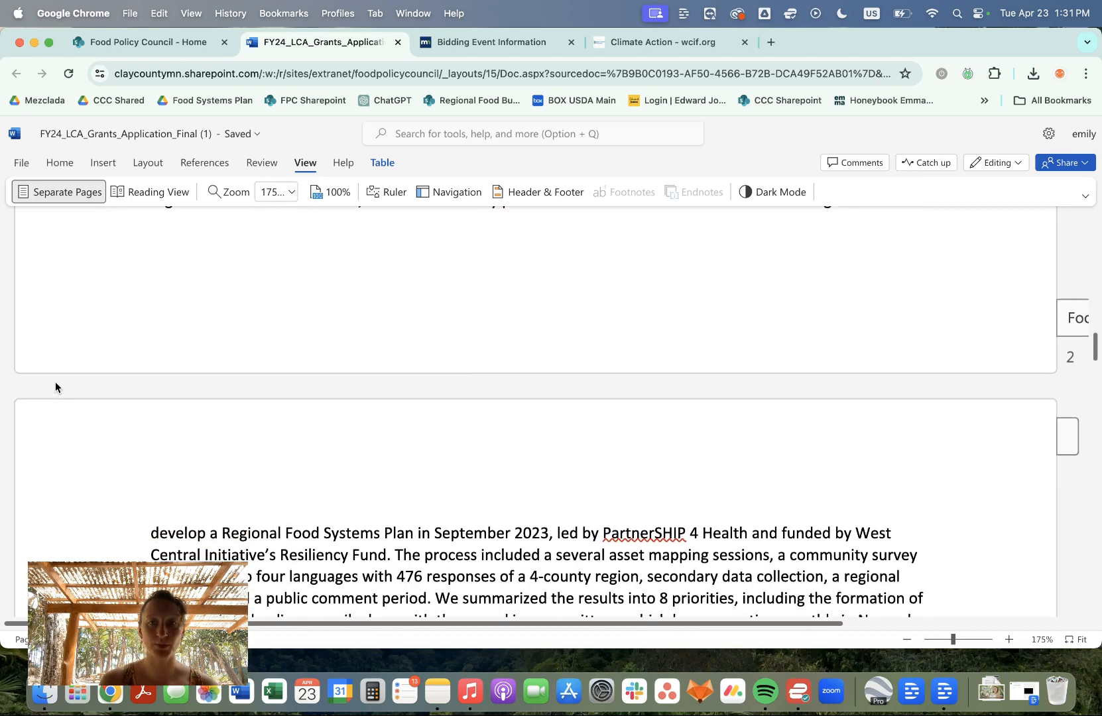
scroll(55, 381, "down", 2)
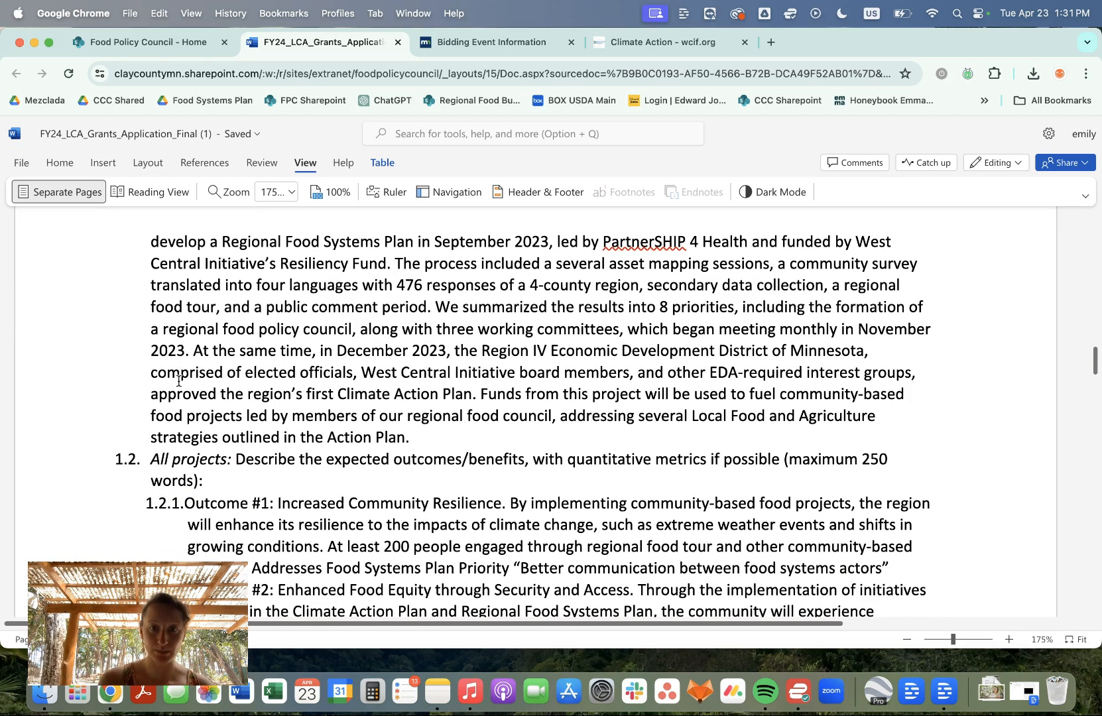
scroll(192, 371, "down", 1)
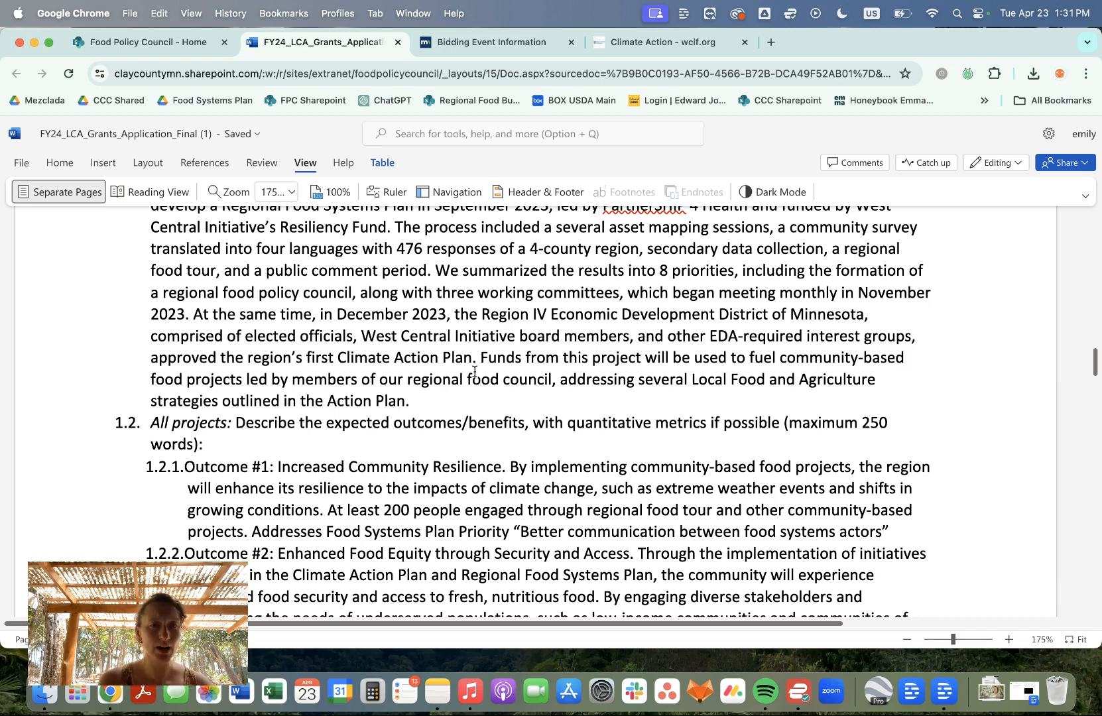
scroll(475, 372, "up", 3)
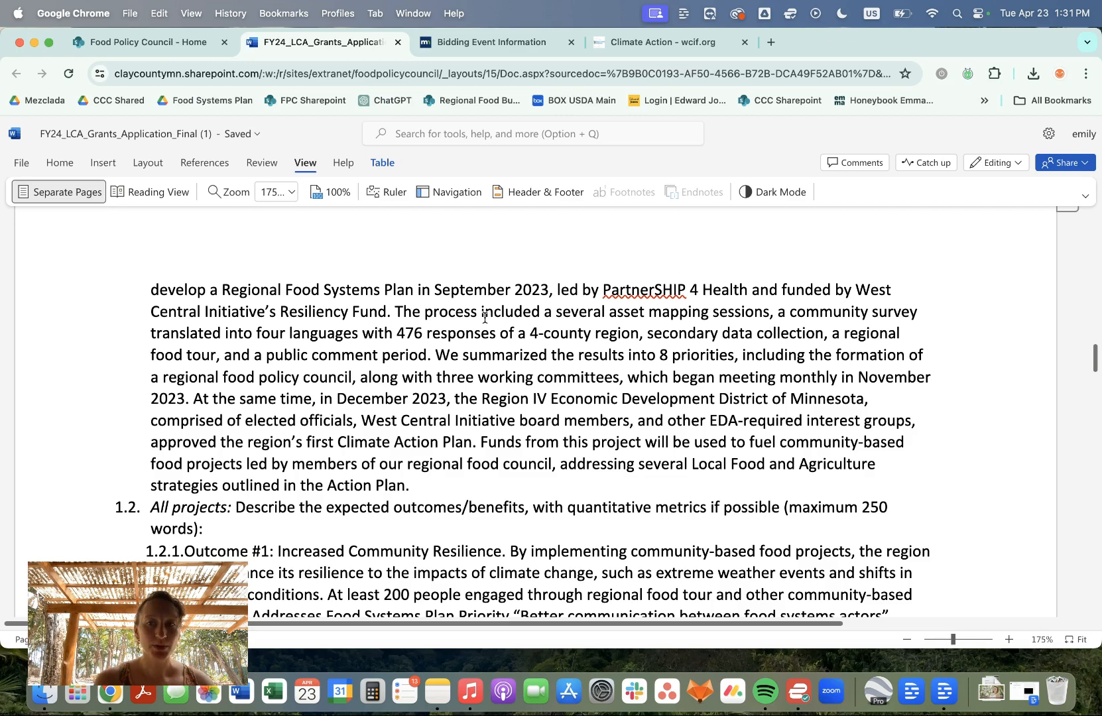
Step: Expand the full comment attached to the Project summary heading, and return to the summary text
scroll(676, 361, "right", 5)
scroll(676, 361, "up", 4)
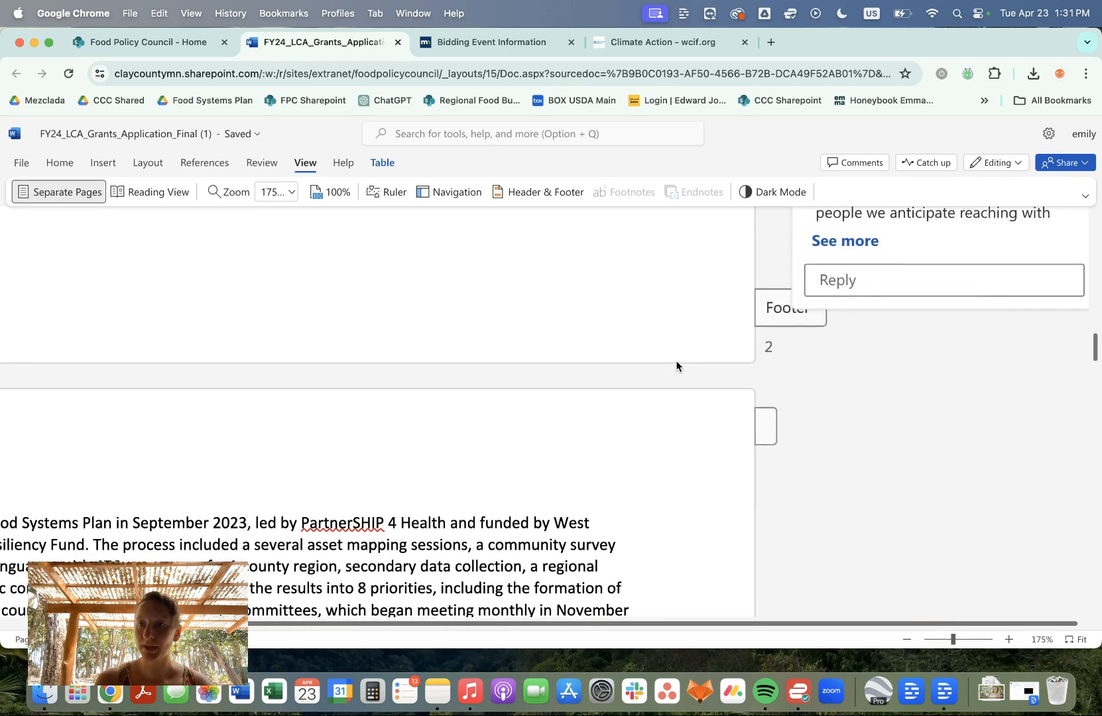
scroll(676, 360, "up", 3)
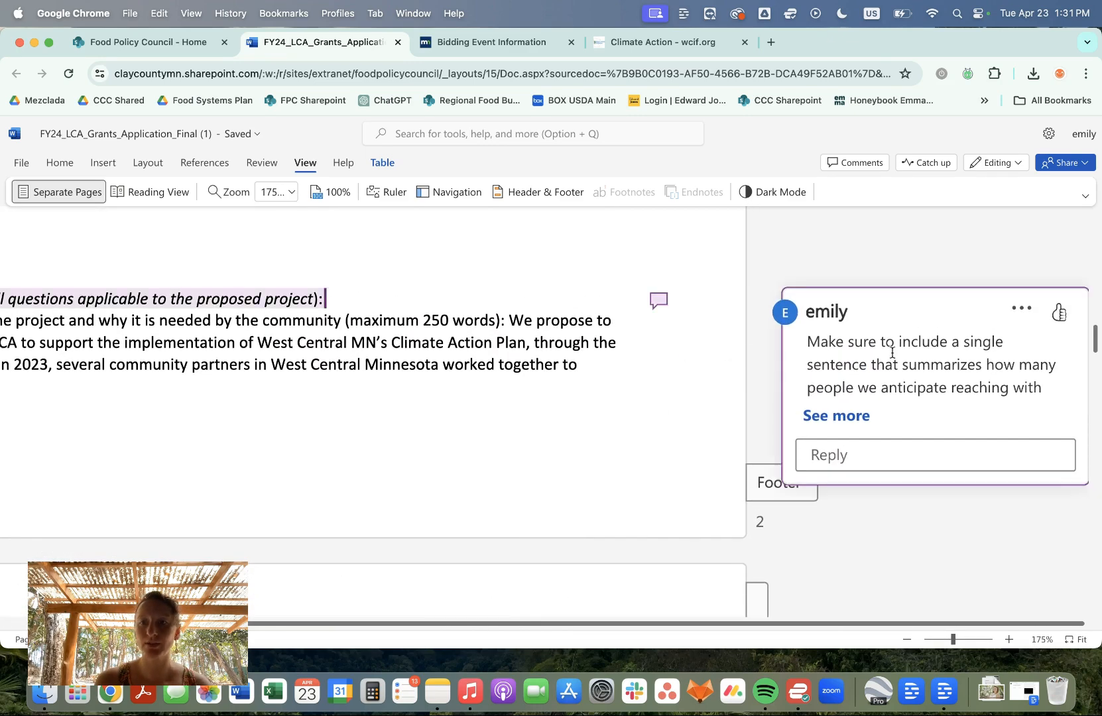
left_click(840, 414)
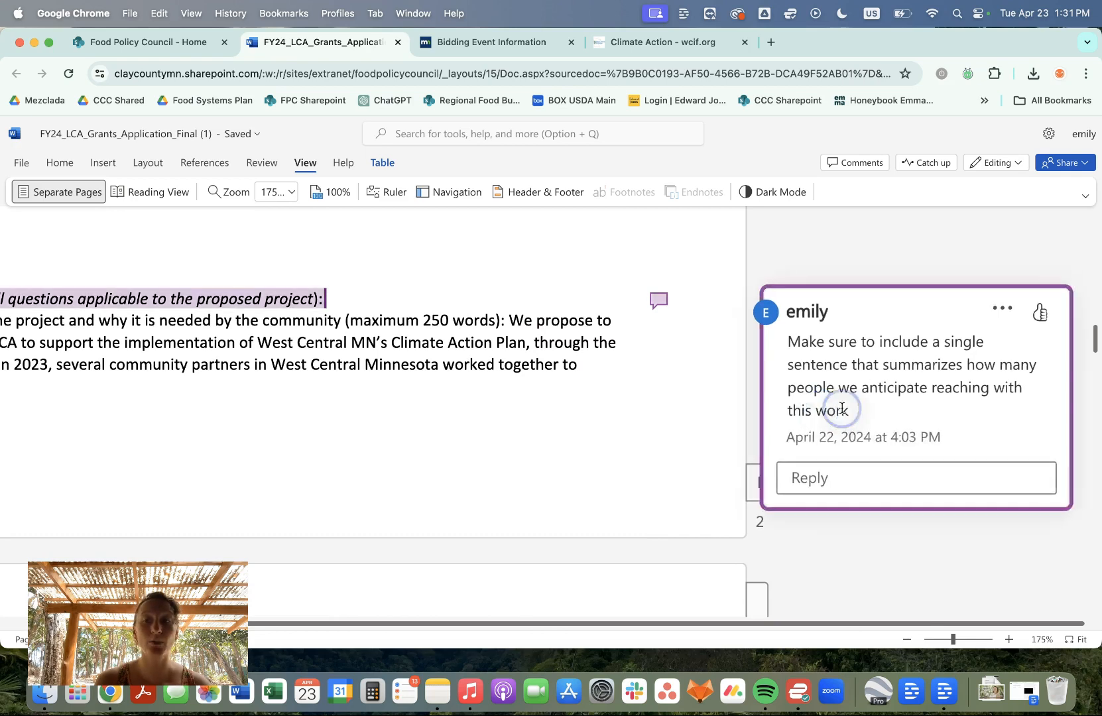
scroll(589, 431, "left", 3)
scroll(589, 432, "left", 2)
scroll(590, 432, "down", 5)
scroll(590, 432, "down", 4)
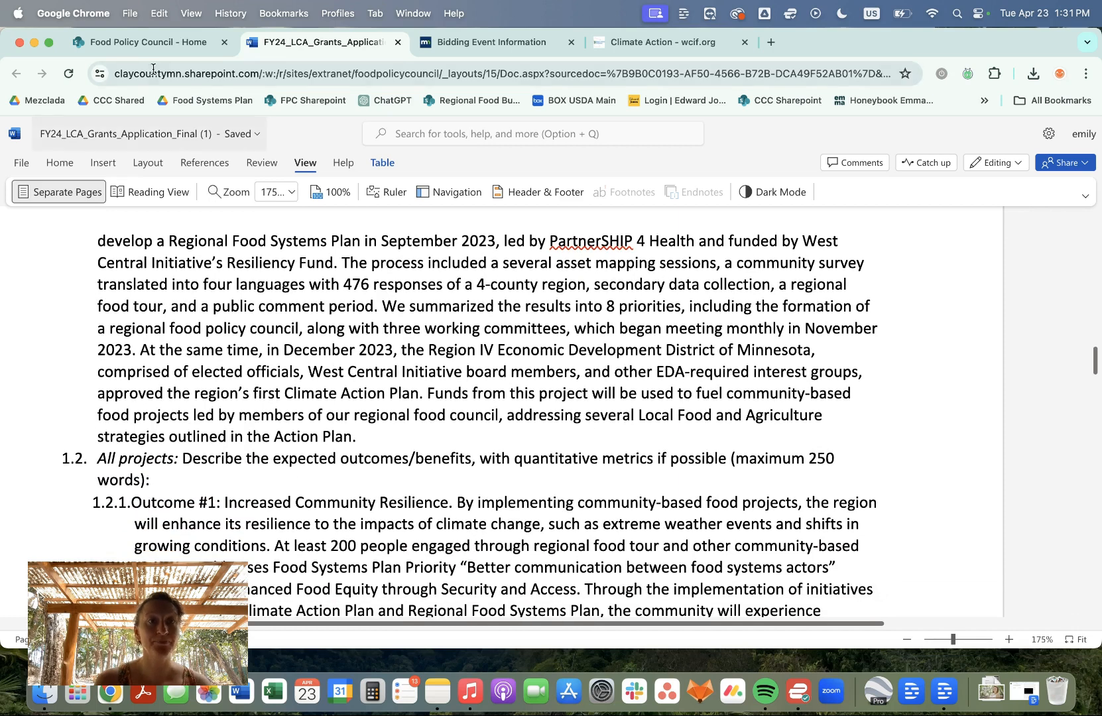
Step: Open MPCA - Project Summary.docx from the MPCA - Local Climate Action Grant FY 2024 folder and set its zoom to 150%
left_click(147, 42)
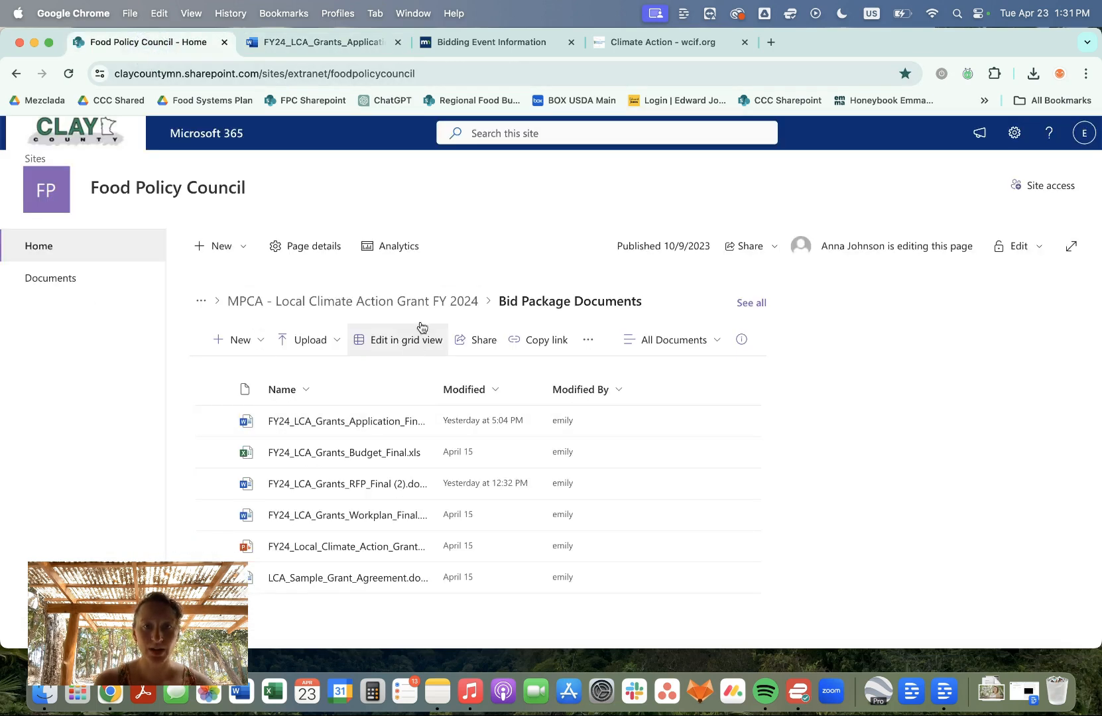
left_click(413, 301)
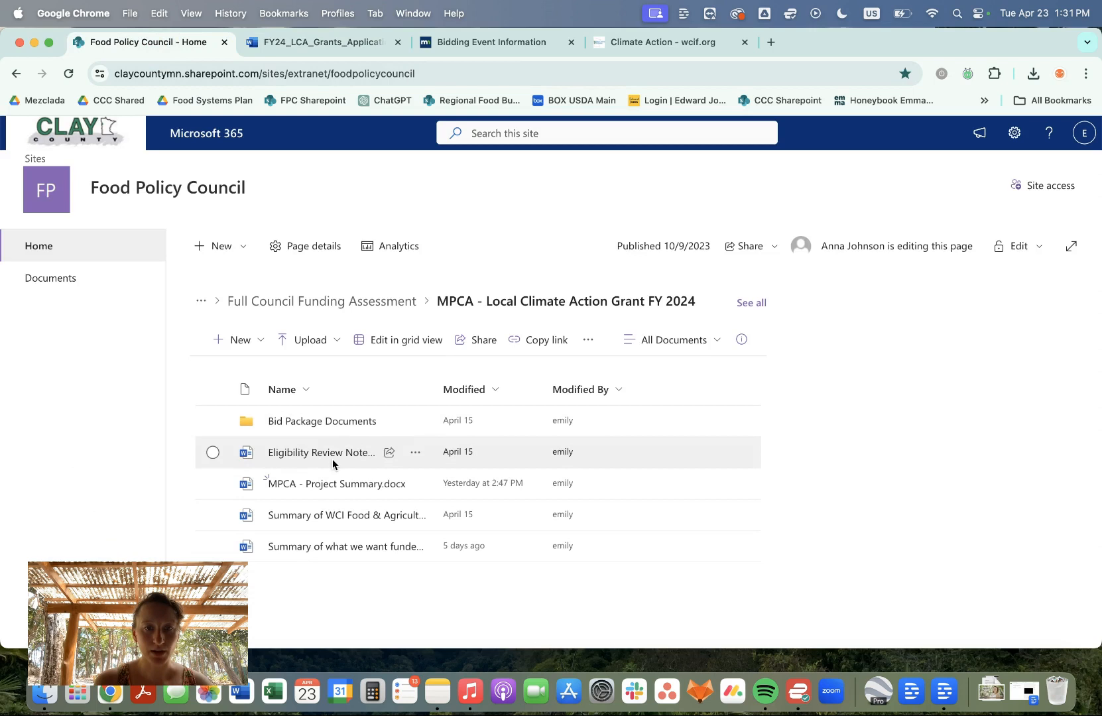
left_click(327, 483)
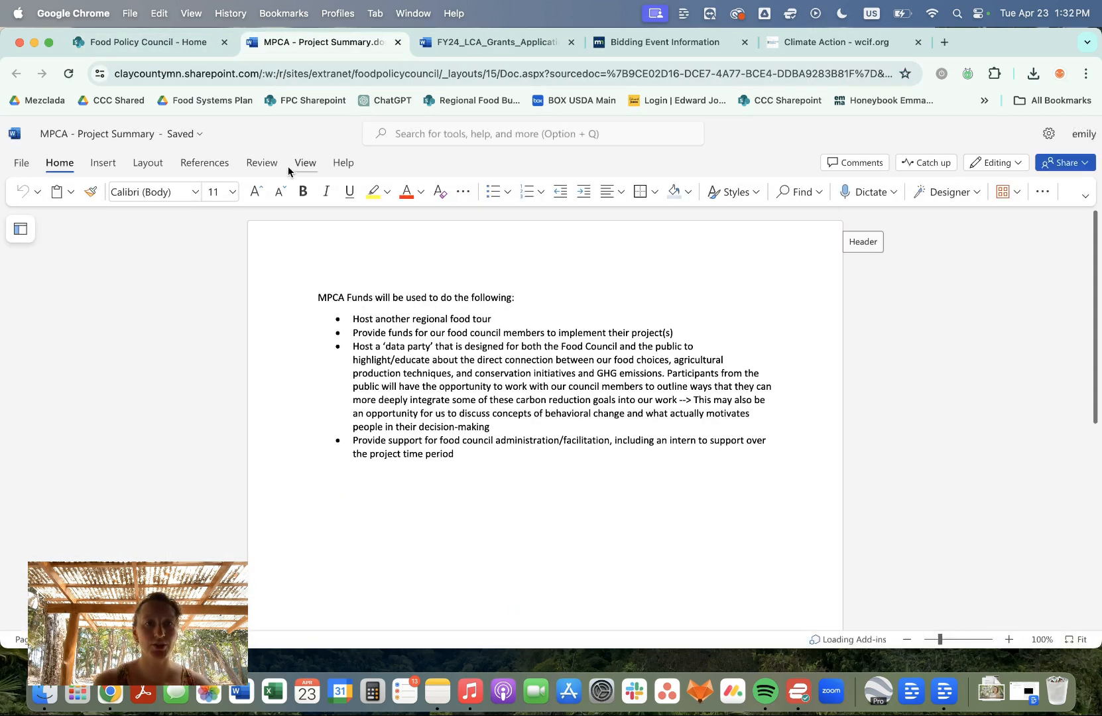
left_click(302, 166)
left_click(292, 193)
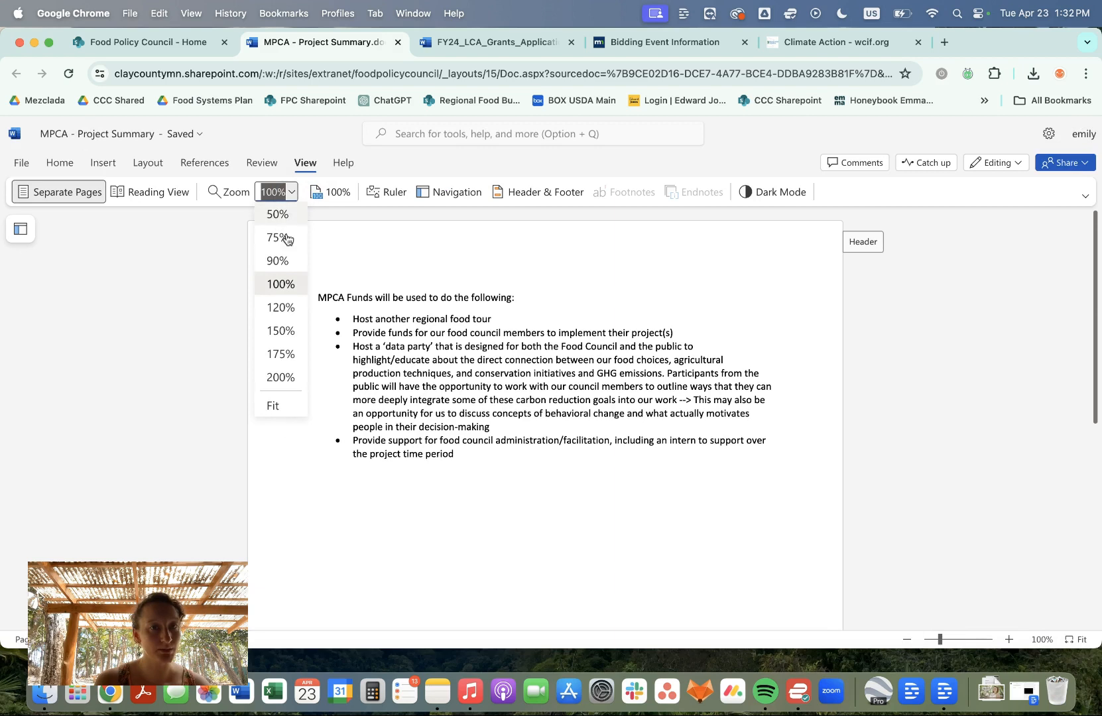
left_click(279, 336)
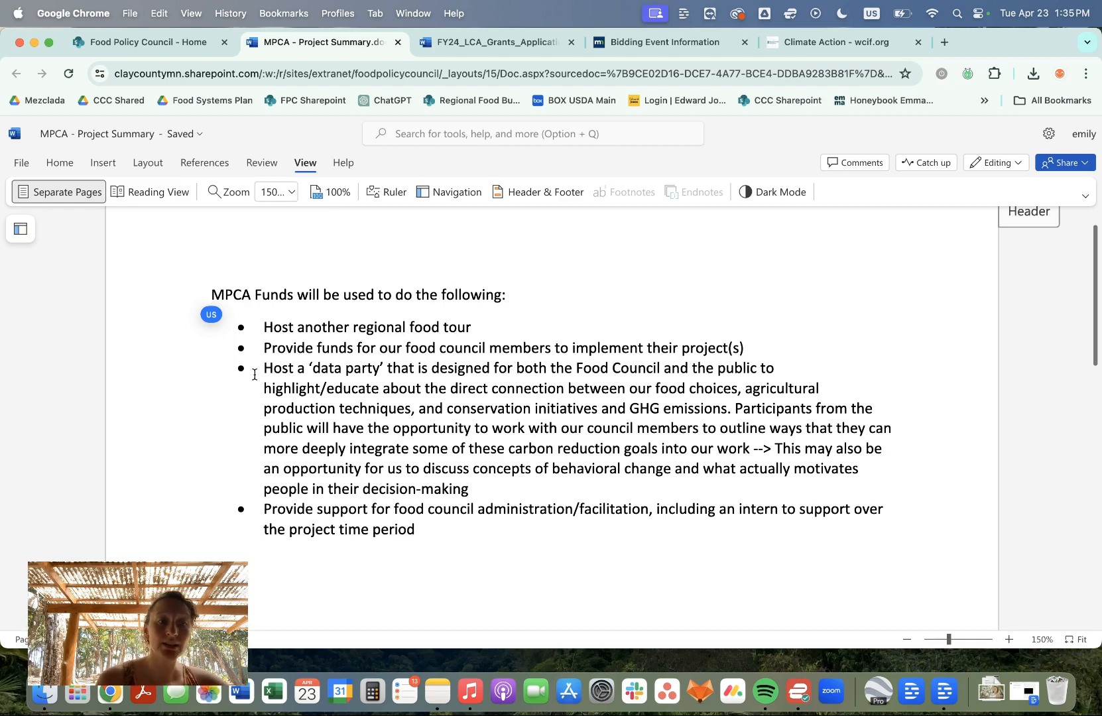
Step: Check the Local Food and Agriculture actions in the Climate Action Plan, and return to the project summary document
left_click(837, 42)
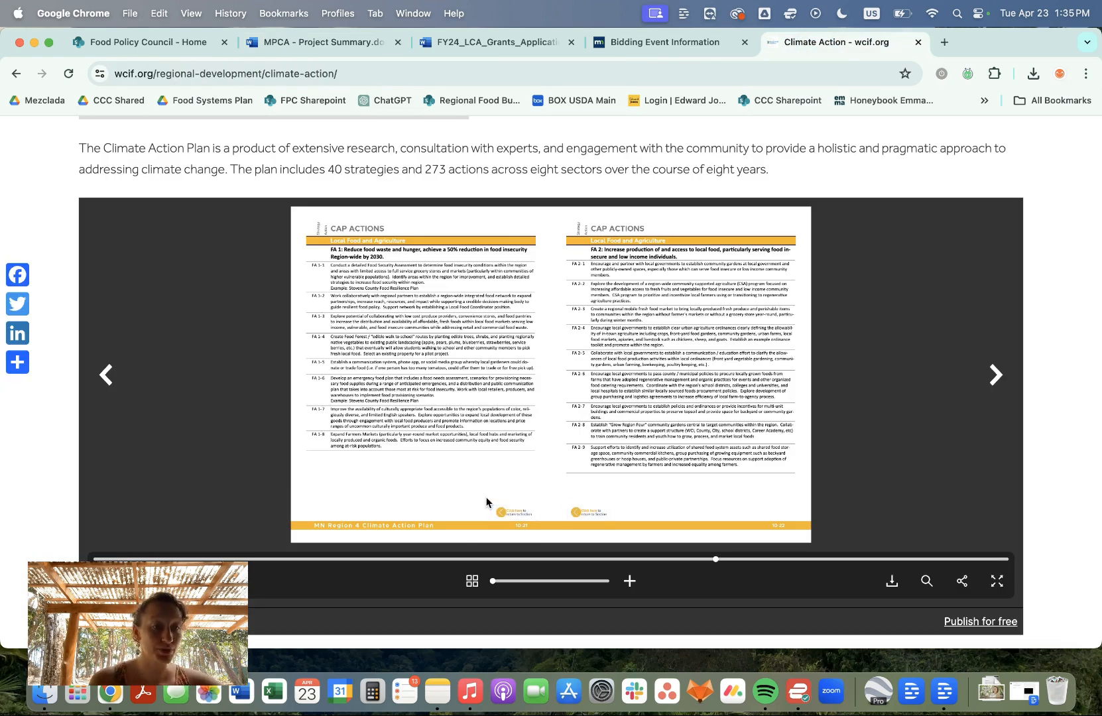
left_click(371, 43)
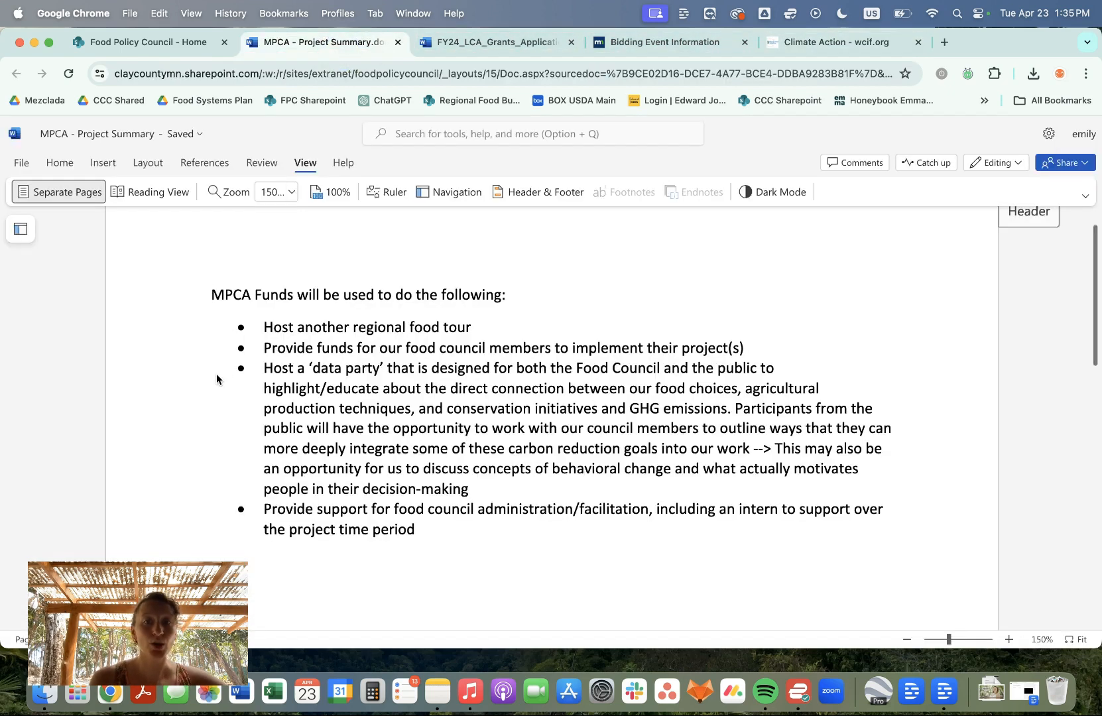
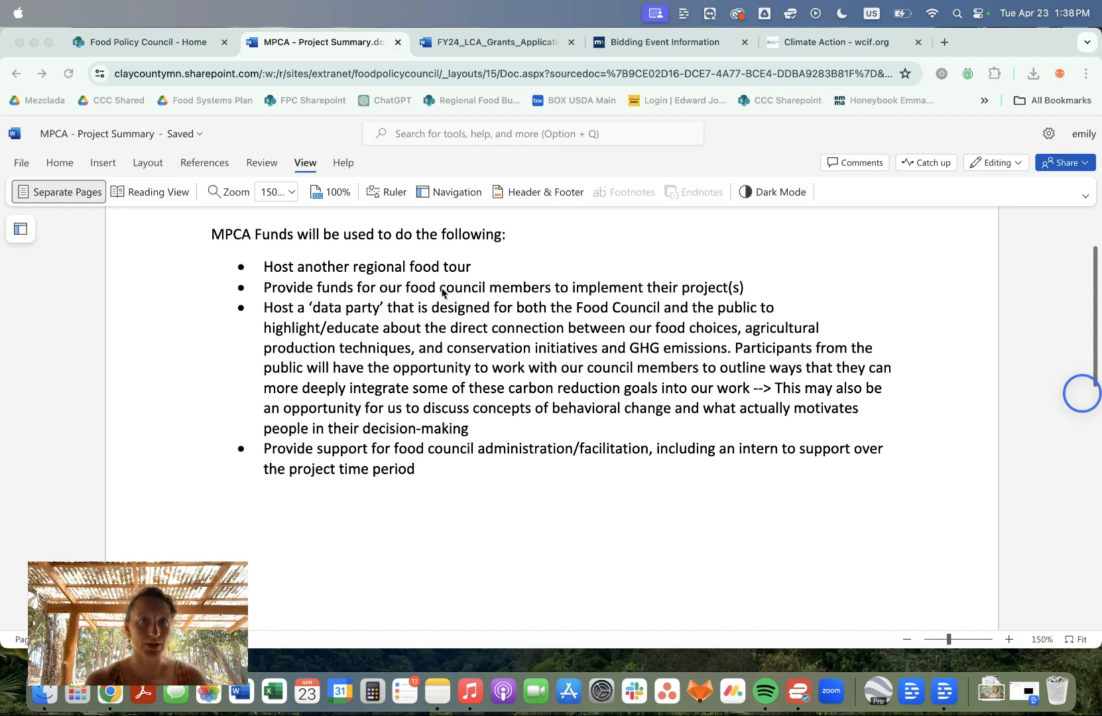
Step: Return to the grant application and review the expected outcomes and benefits listed in section 1.2
left_click(474, 43)
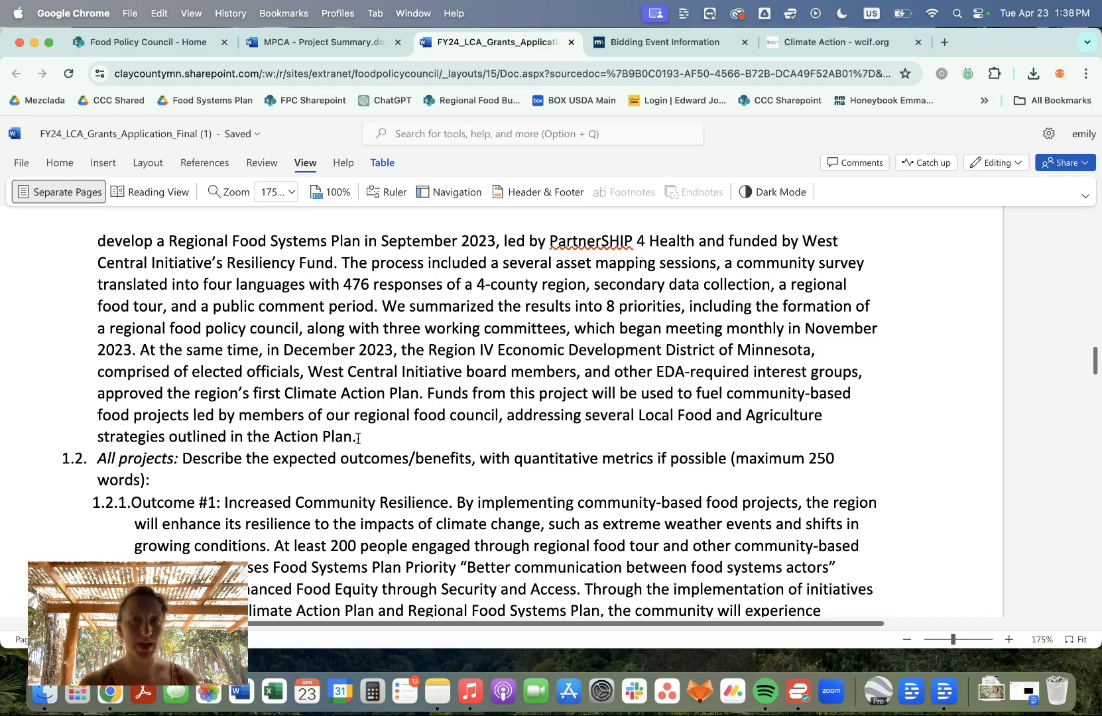
scroll(357, 438, "down", 5)
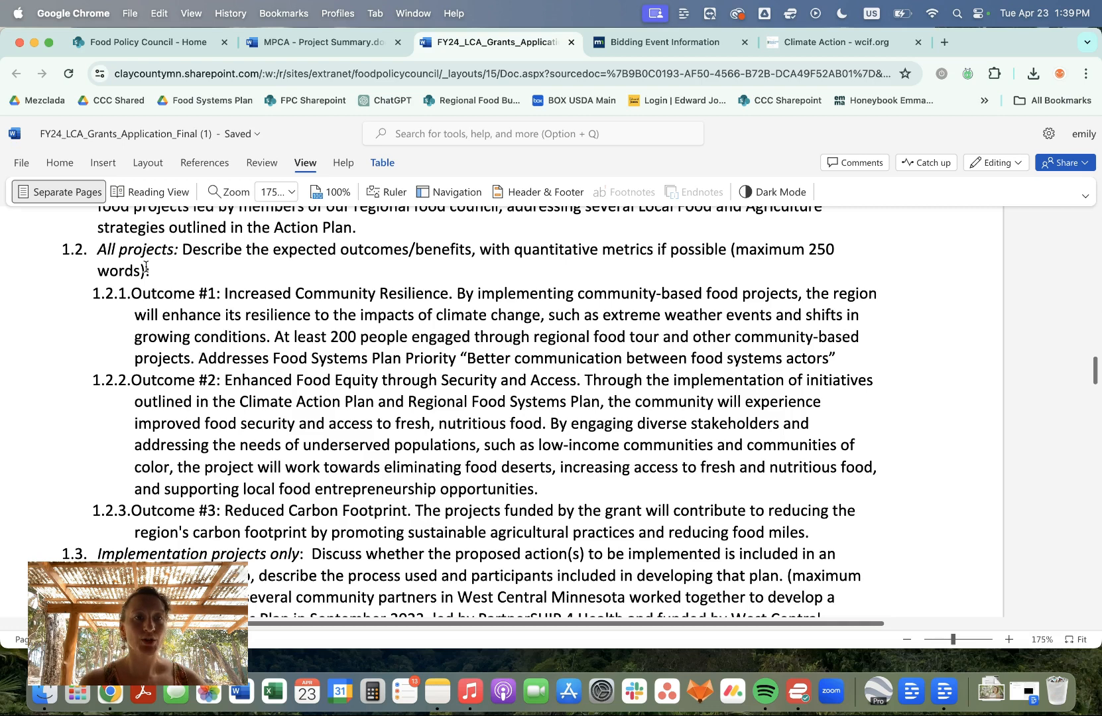
left_click_drag(155, 272, 157, 253)
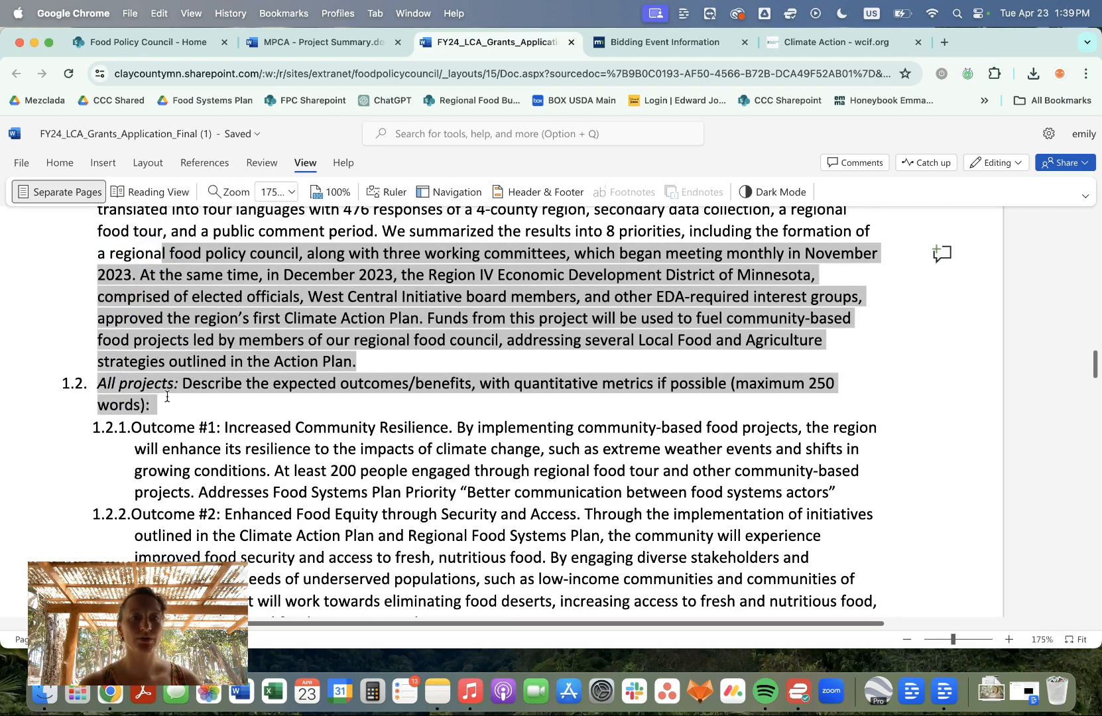
left_click(167, 398)
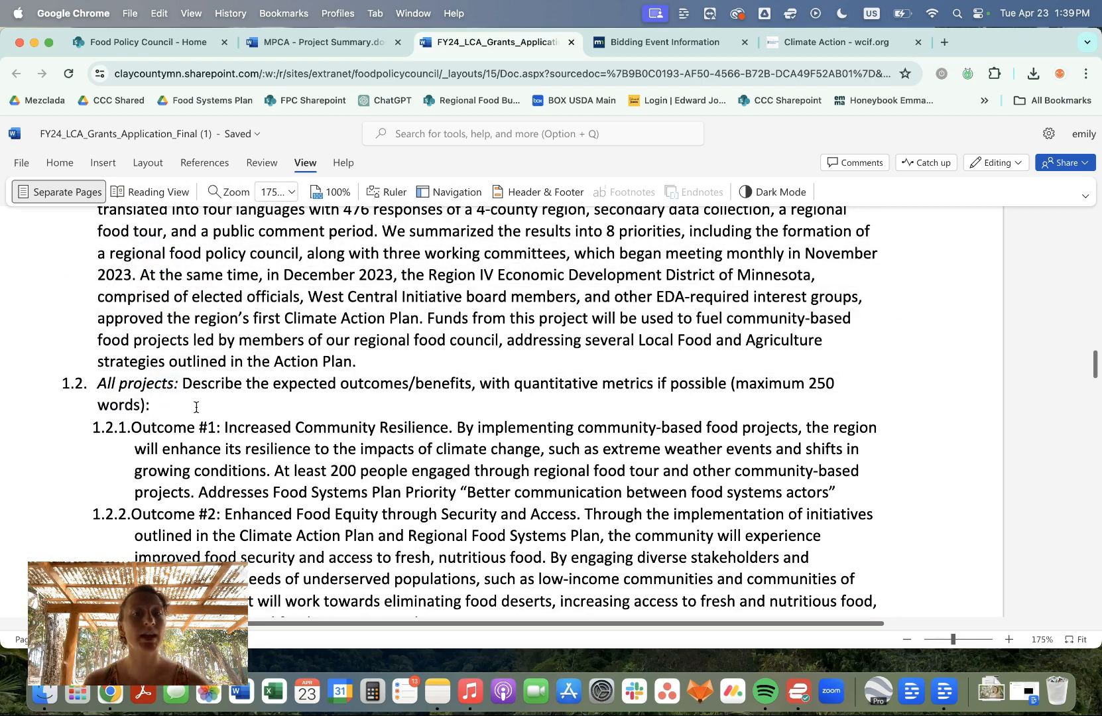
scroll(198, 406, "down", 3)
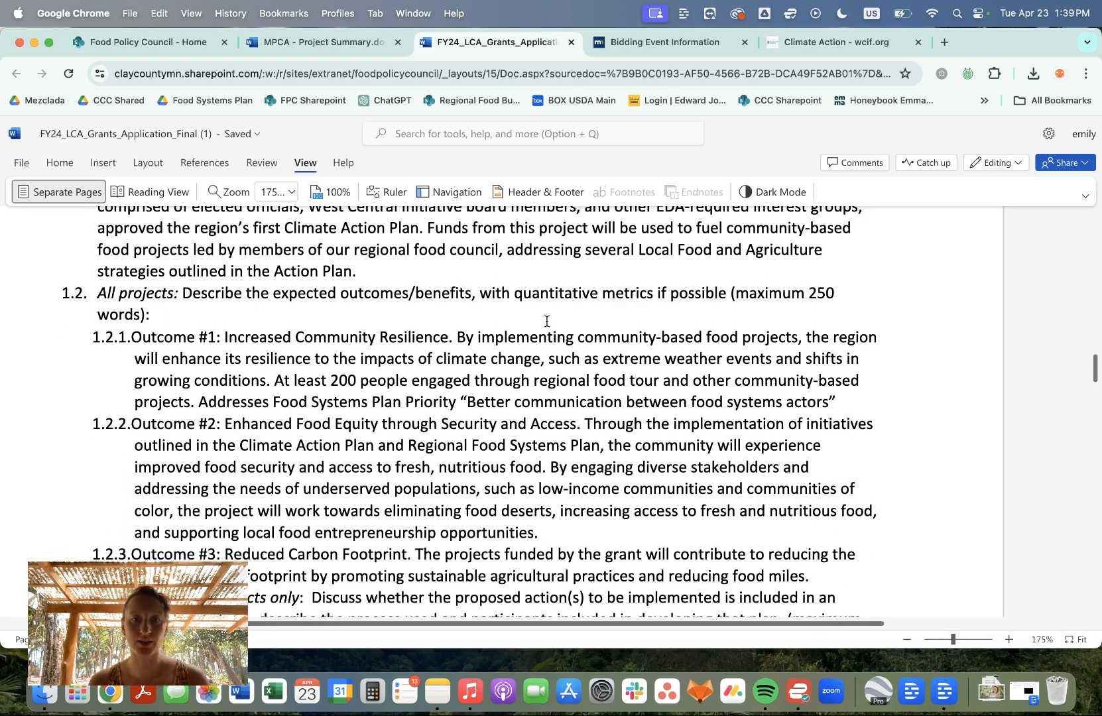
Step: Highlight "quantitative metrics if possible (maximum 250 words):" in yellow and enter the comment "Integrate metrics" on the section 1.2 prompt
left_click_drag(526, 309, 512, 295)
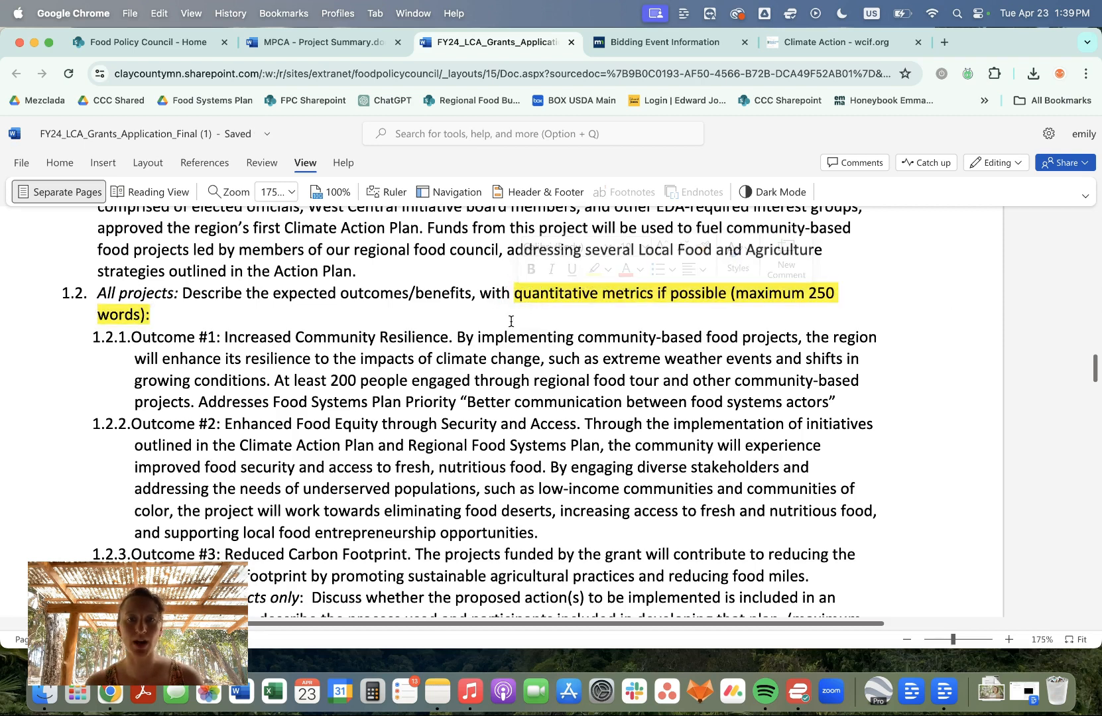
triple_click(643, 295)
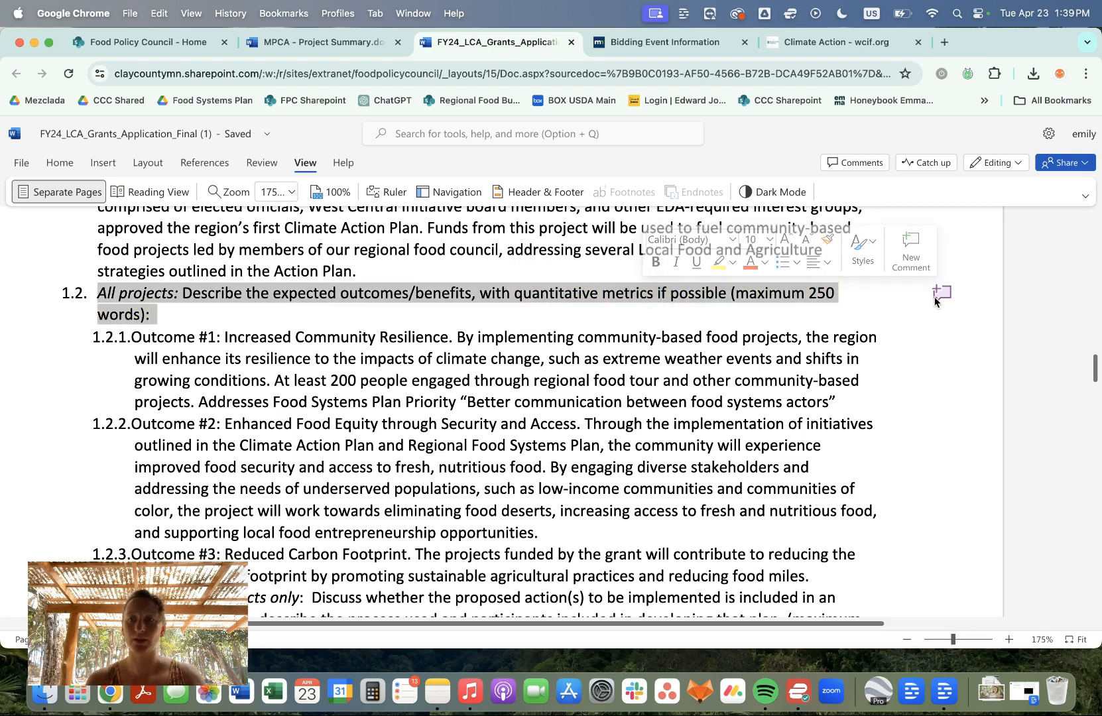
left_click(939, 293)
type("Integra")
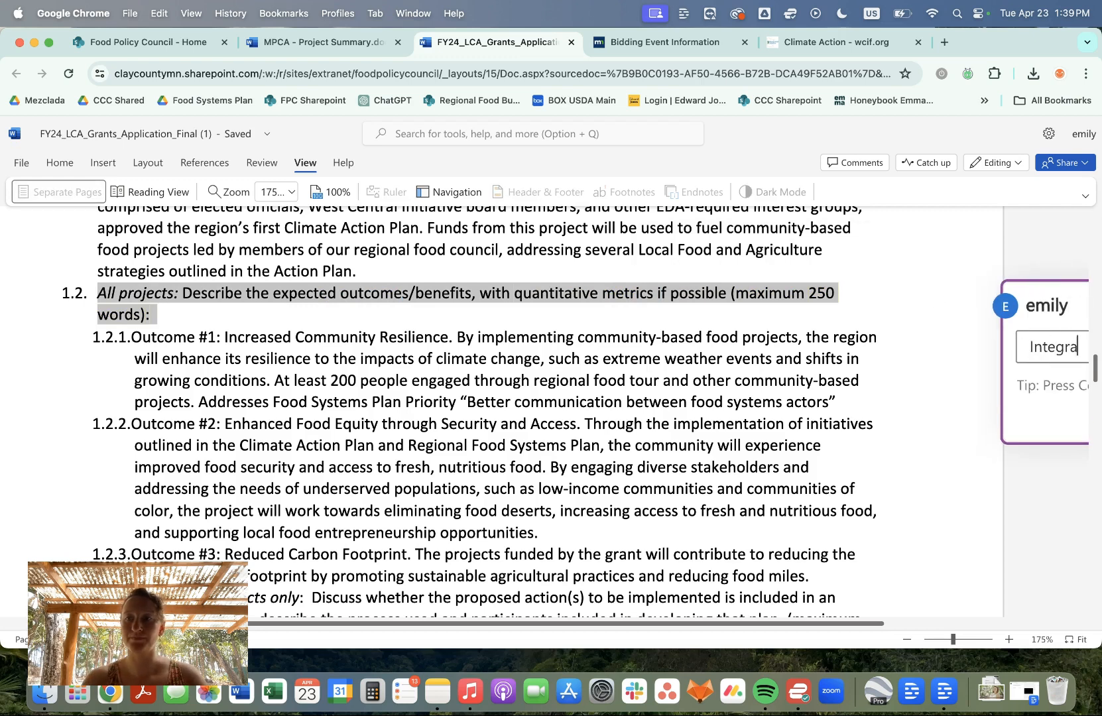
type("te metrics")
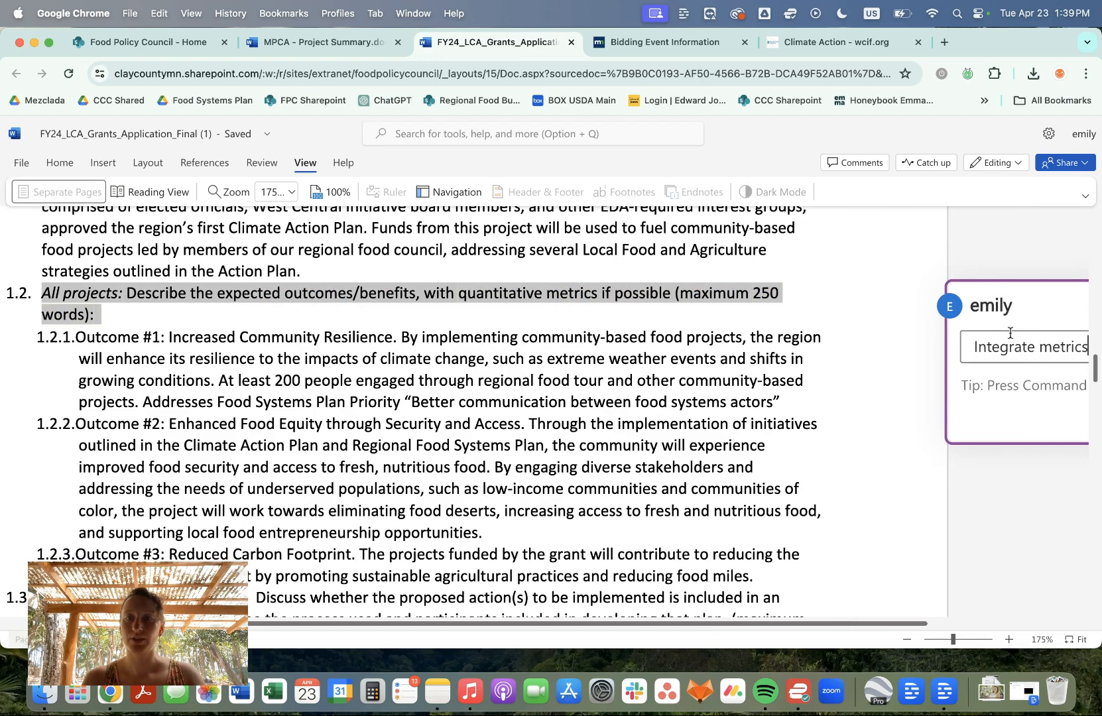
Step: Set the grant application's zoom to 150% and post the comment on section 1.2
left_click(294, 193)
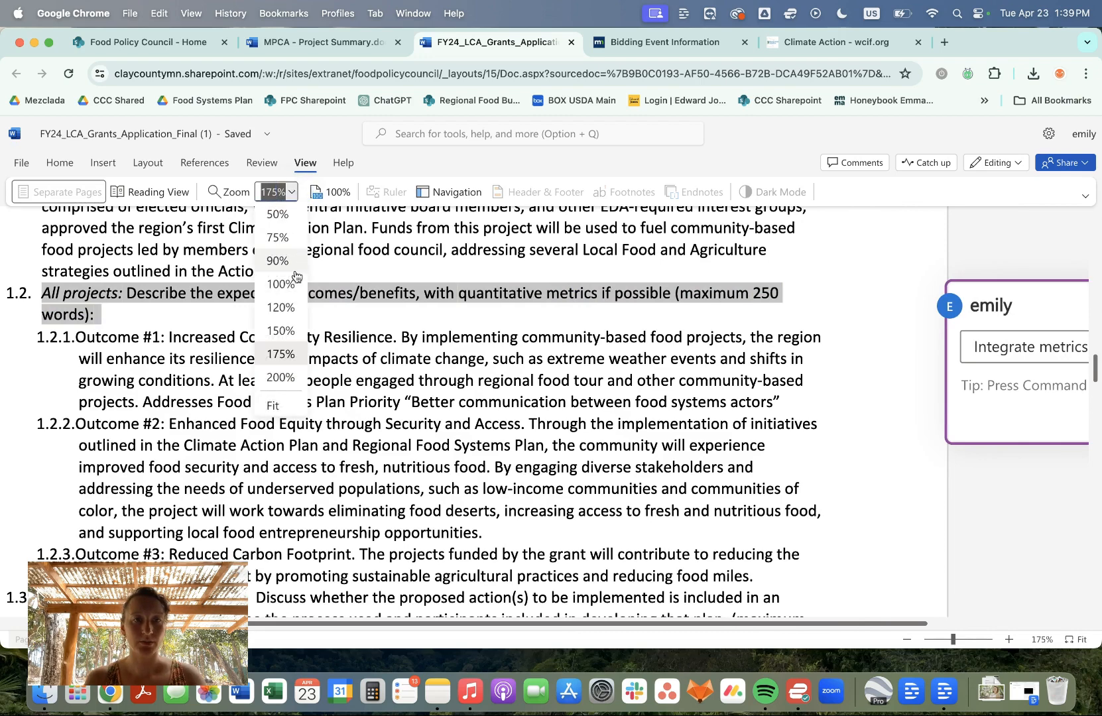
left_click(279, 306)
left_click(1027, 405)
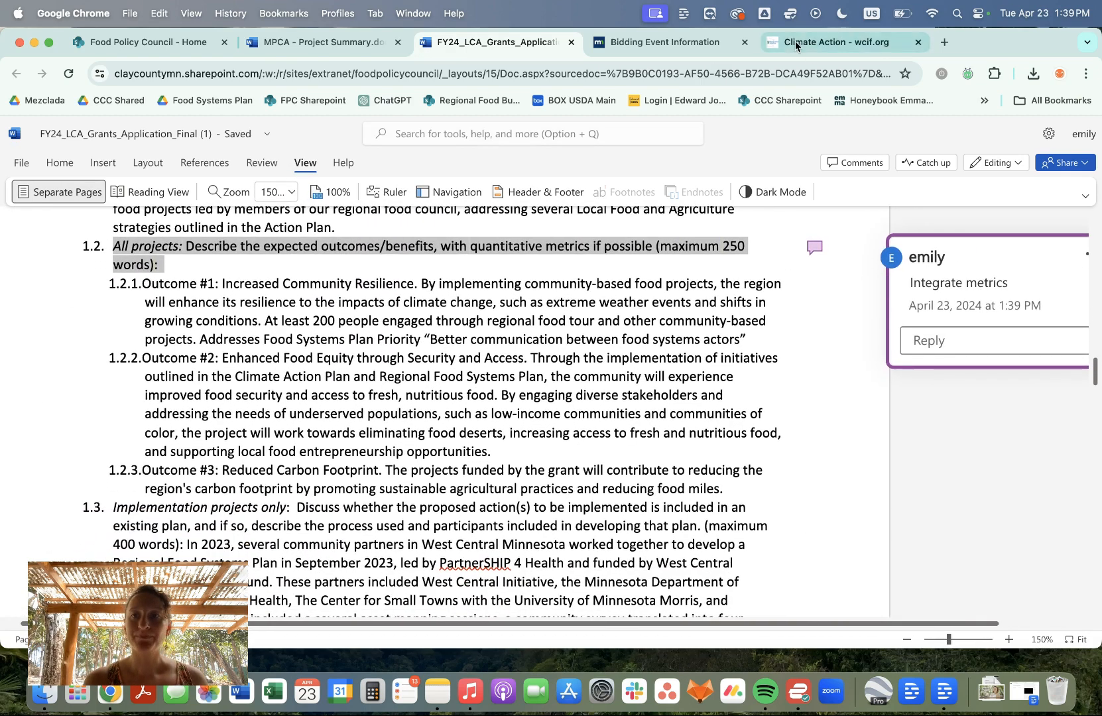
Step: Open ChatGPT in a new tab and show the first prompt of the Food Council Climate Action chat
left_click(943, 42)
left_click(387, 99)
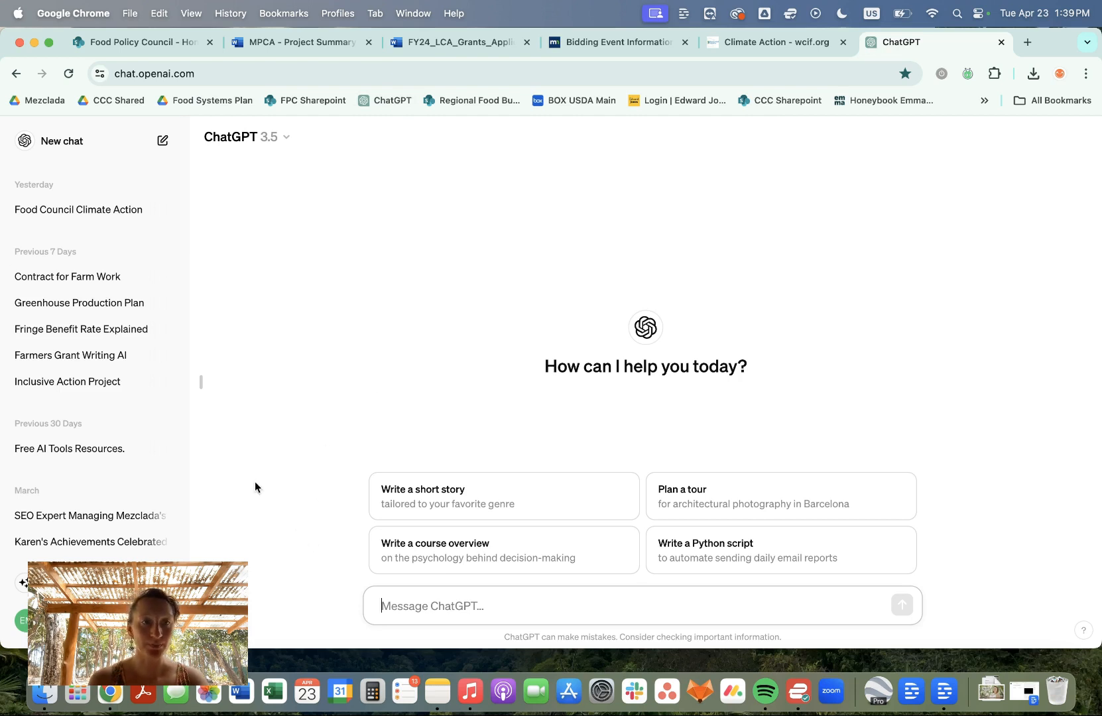
left_click(89, 211)
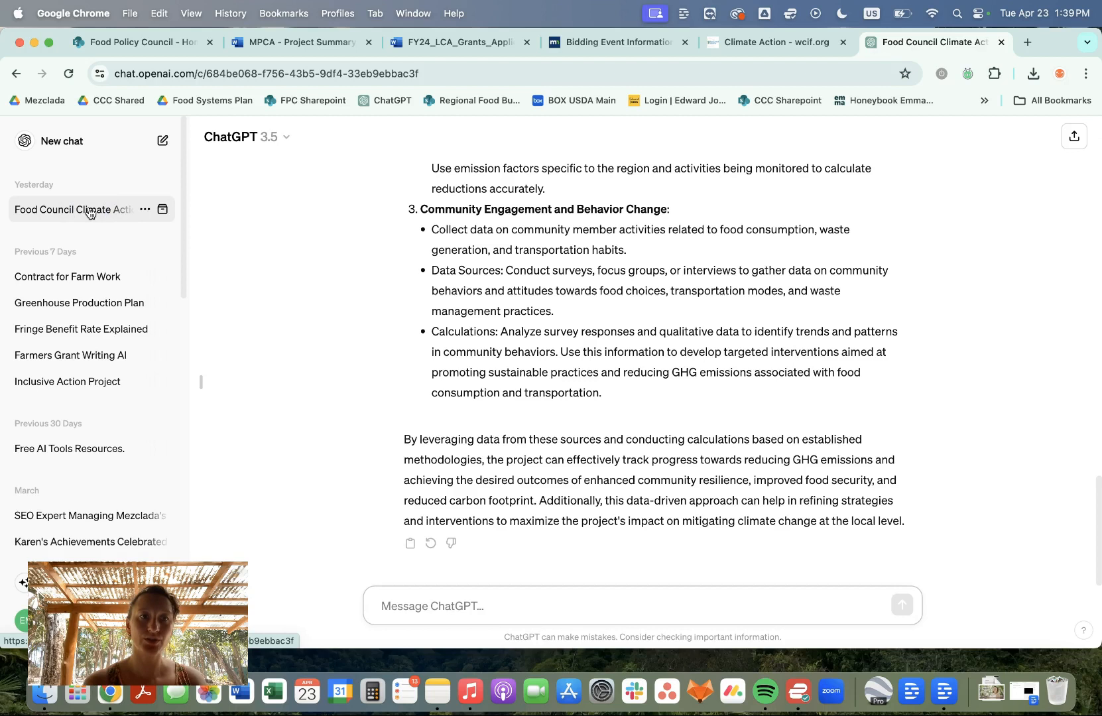
scroll(296, 350, "up", 15)
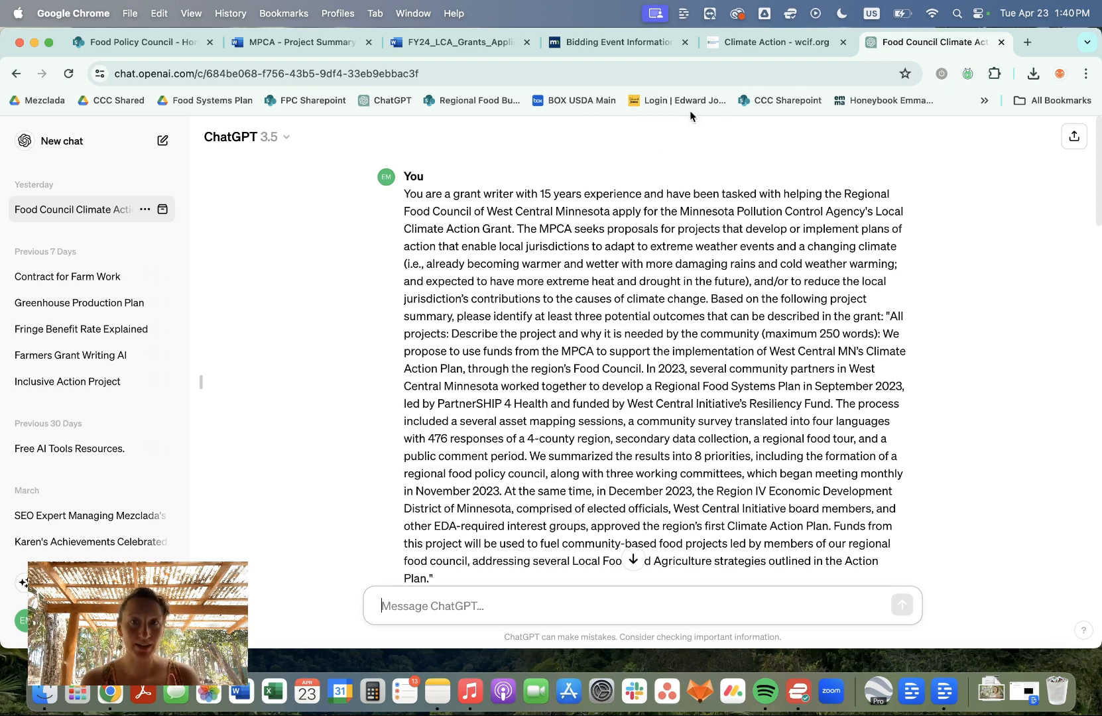
Step: Compare the proposal description on the MPCA Local climate action grants page with the matching passage in the ChatGPT prompt
left_click(636, 42)
left_click(14, 76)
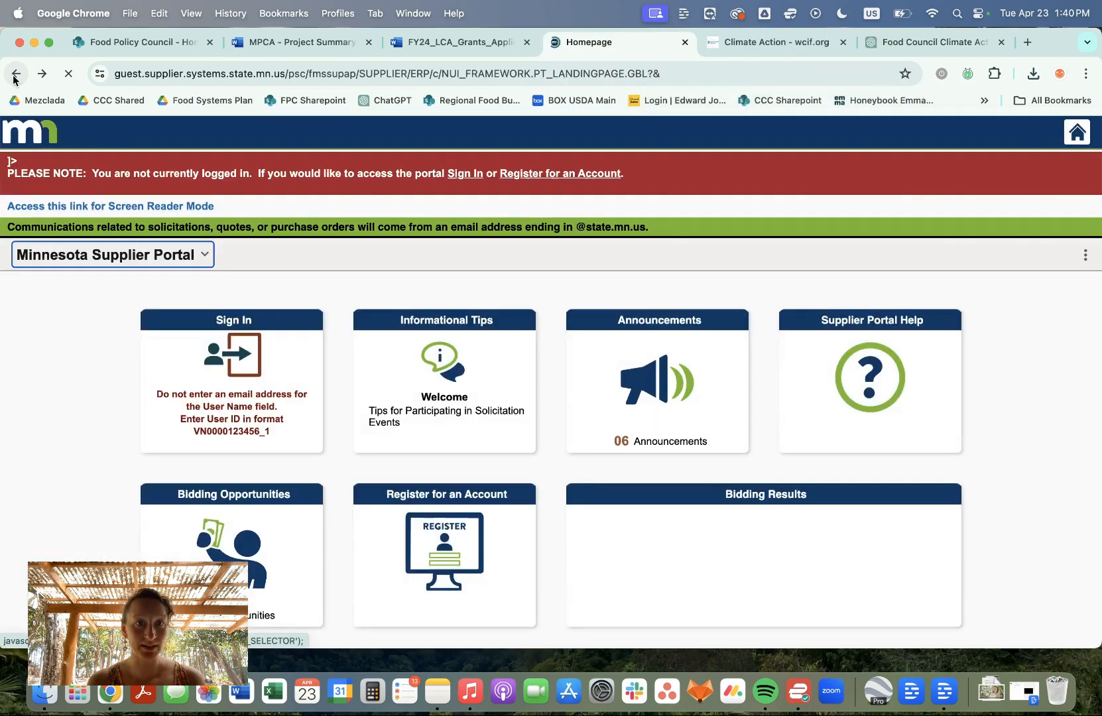
left_click(13, 76)
scroll(105, 291, "up", 15)
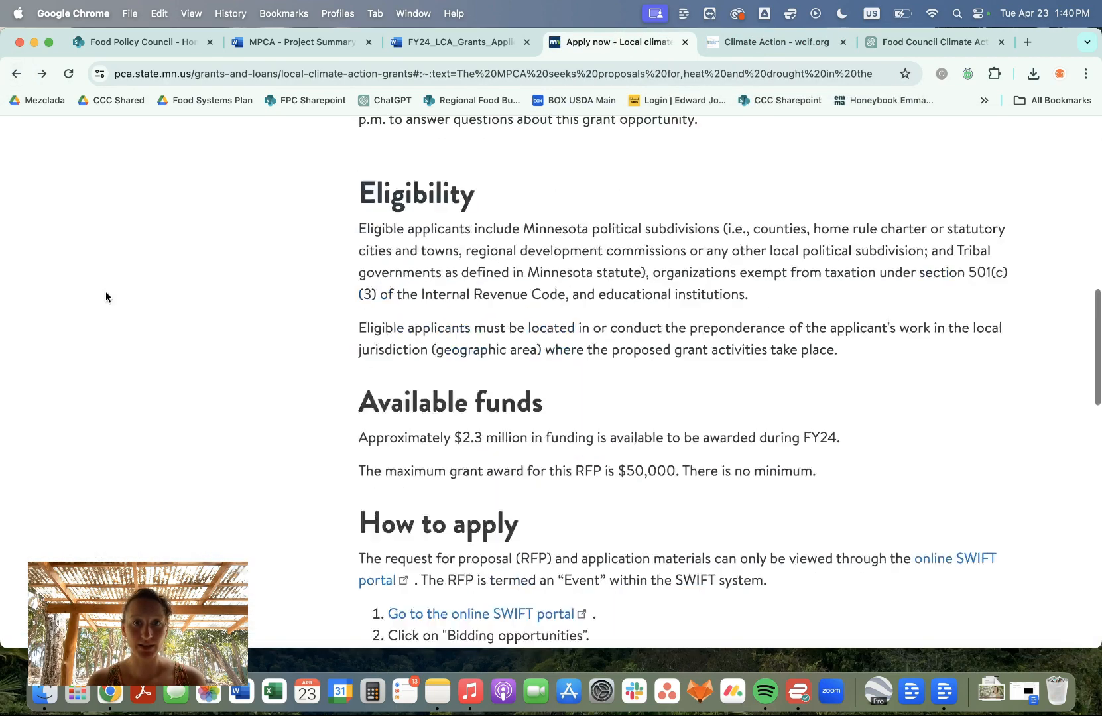
scroll(336, 406, "down", 3)
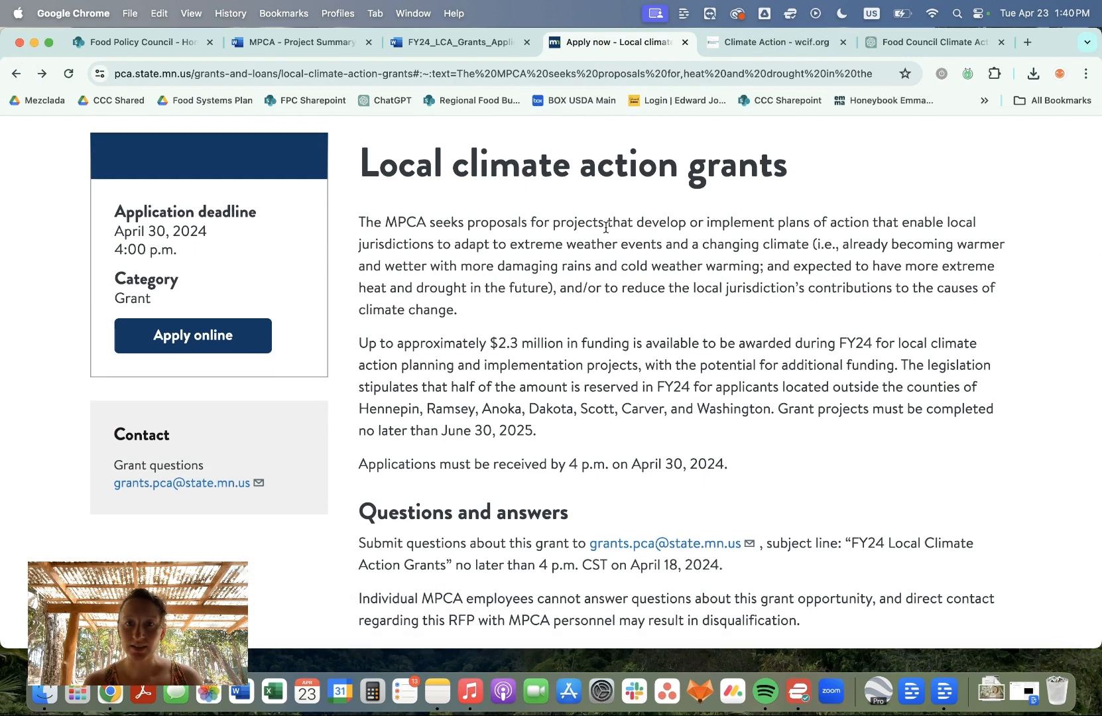
left_click_drag(606, 225, 637, 303)
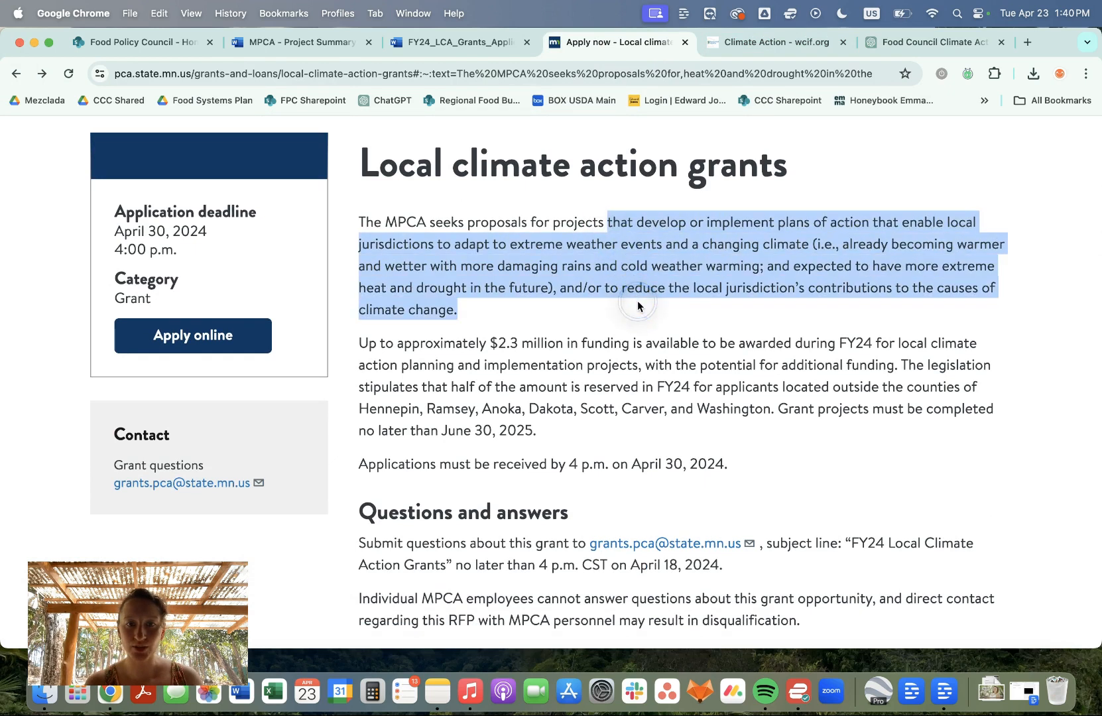
left_click(913, 43)
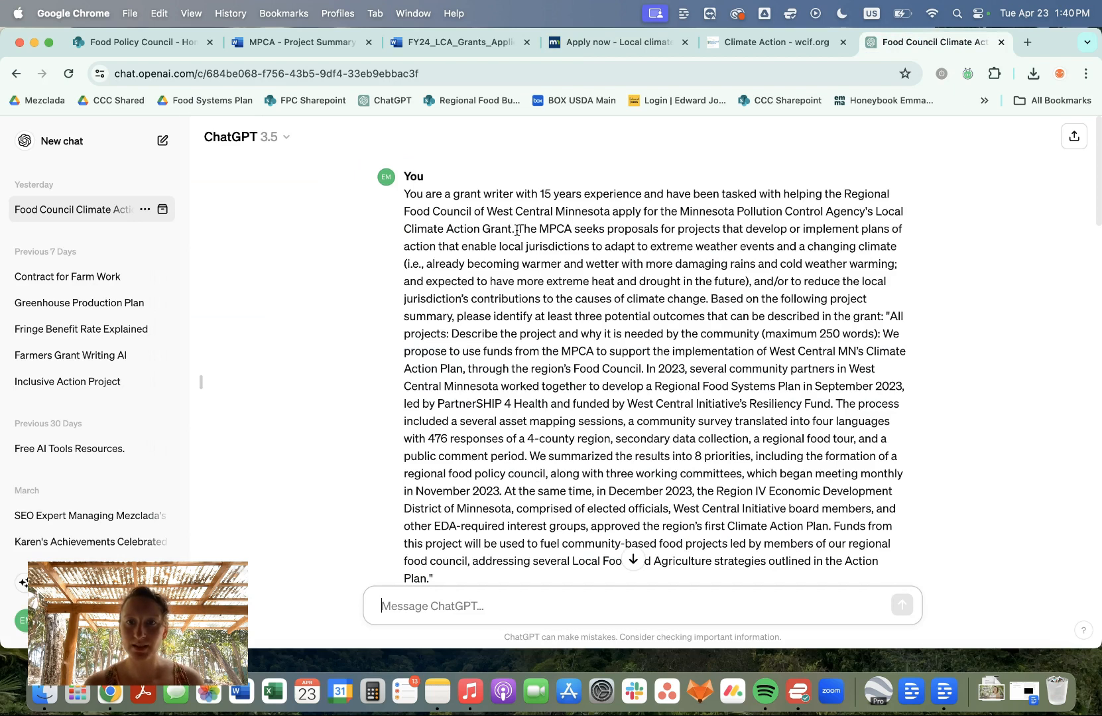
left_click_drag(517, 229, 707, 299)
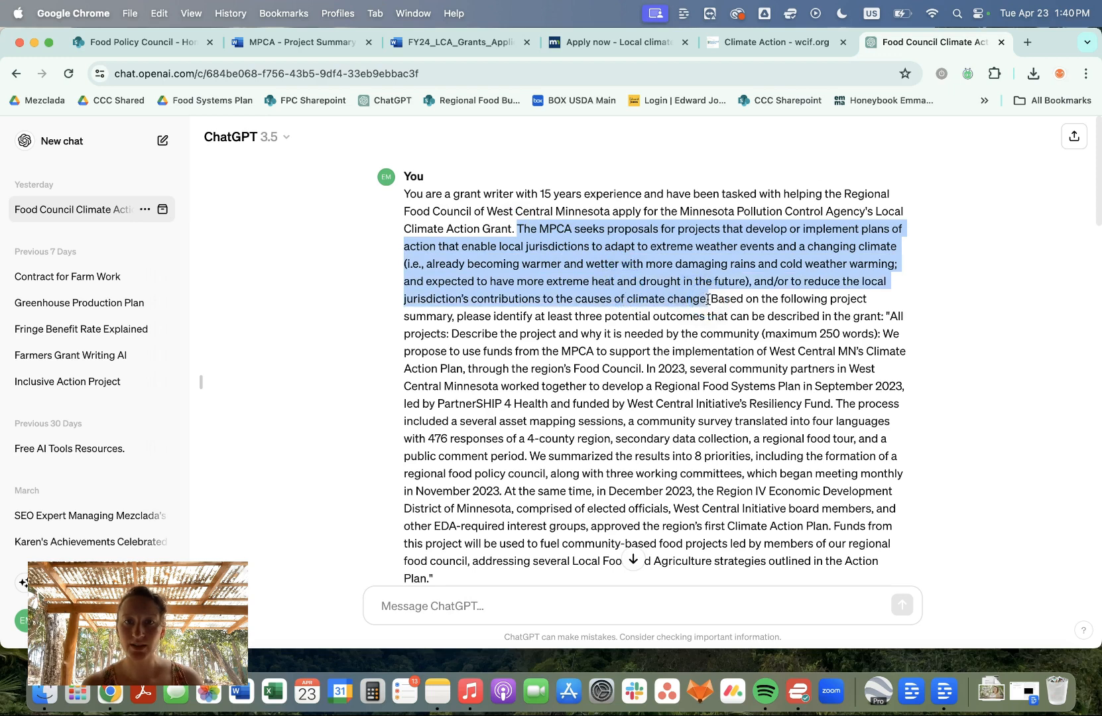
Step: Review the MPCA grant page down to its example projects, and return to the project summary in the ChatGPT prompt
left_click(805, 44)
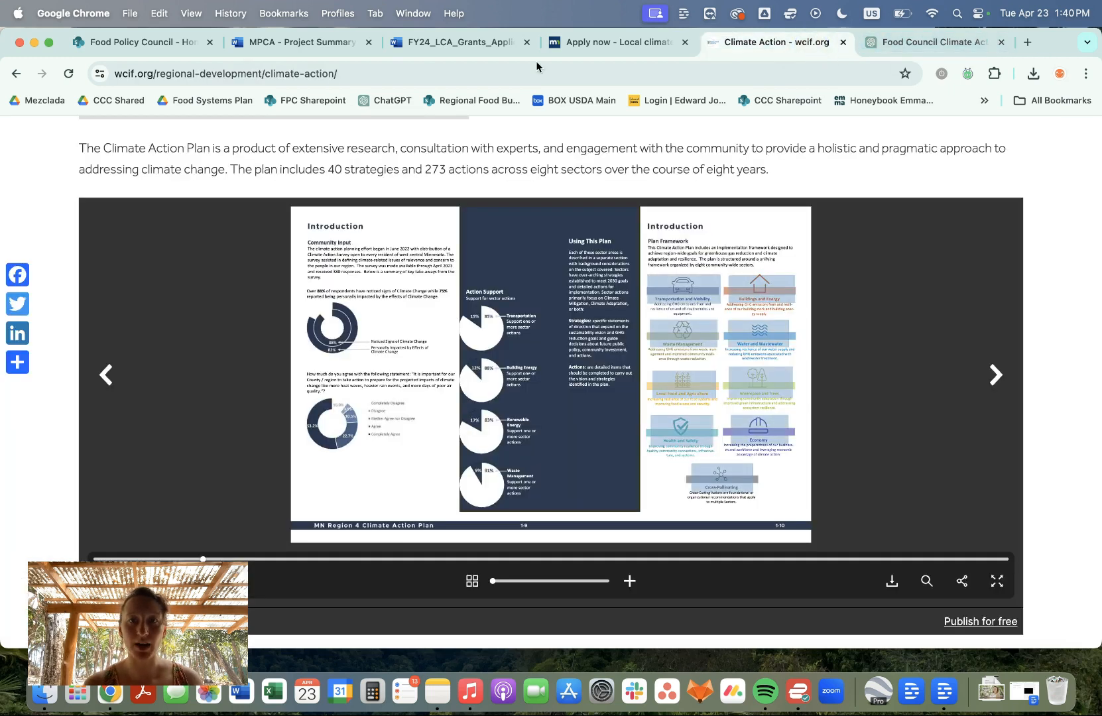
left_click(600, 44)
scroll(364, 351, "down", 10)
scroll(360, 354, "down", 12)
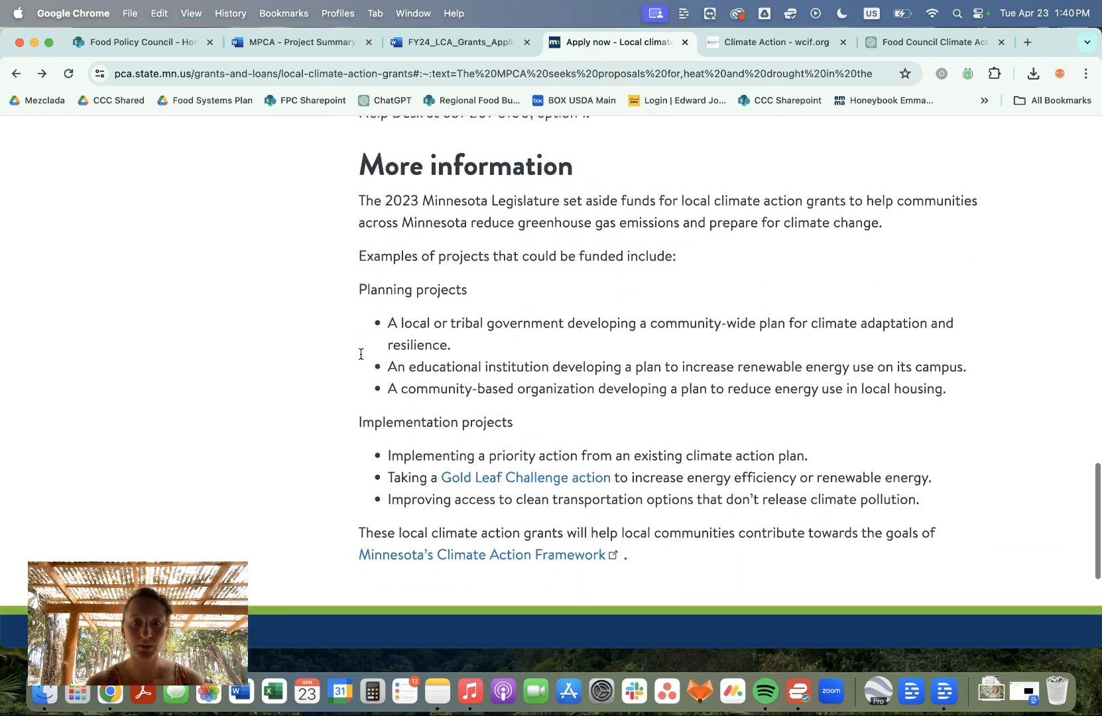
scroll(361, 354, "up", 20)
scroll(467, 338, "down", 3)
left_click_drag(466, 338, 638, 249)
left_click(871, 47)
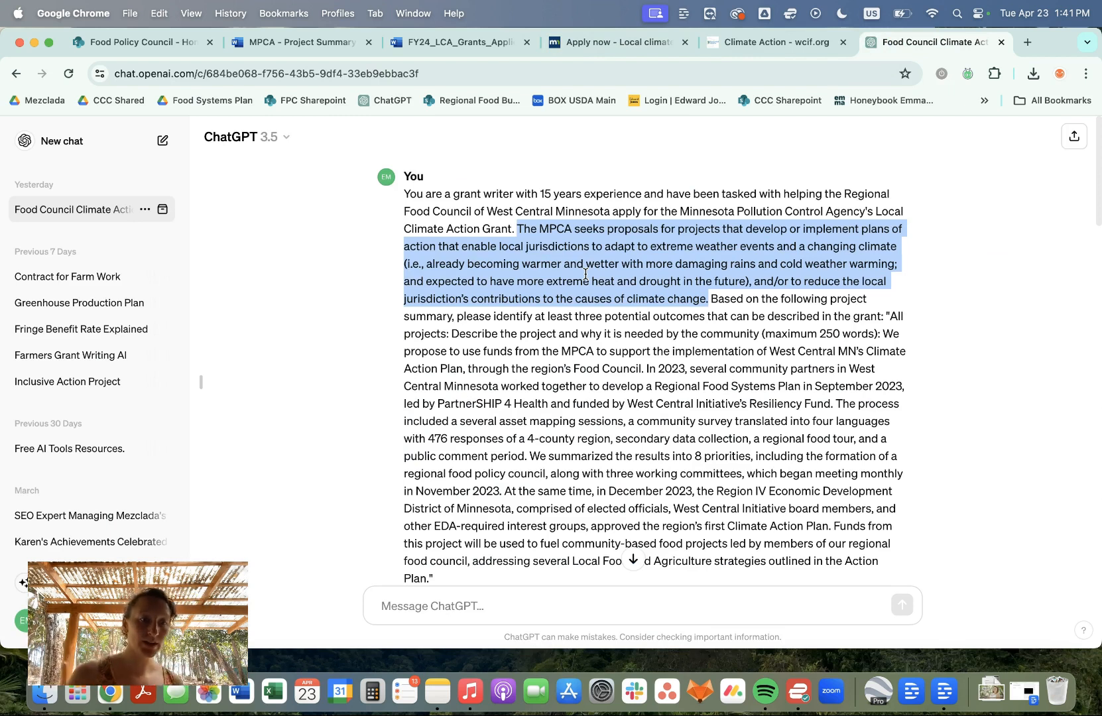
scroll(586, 274, "down", 3)
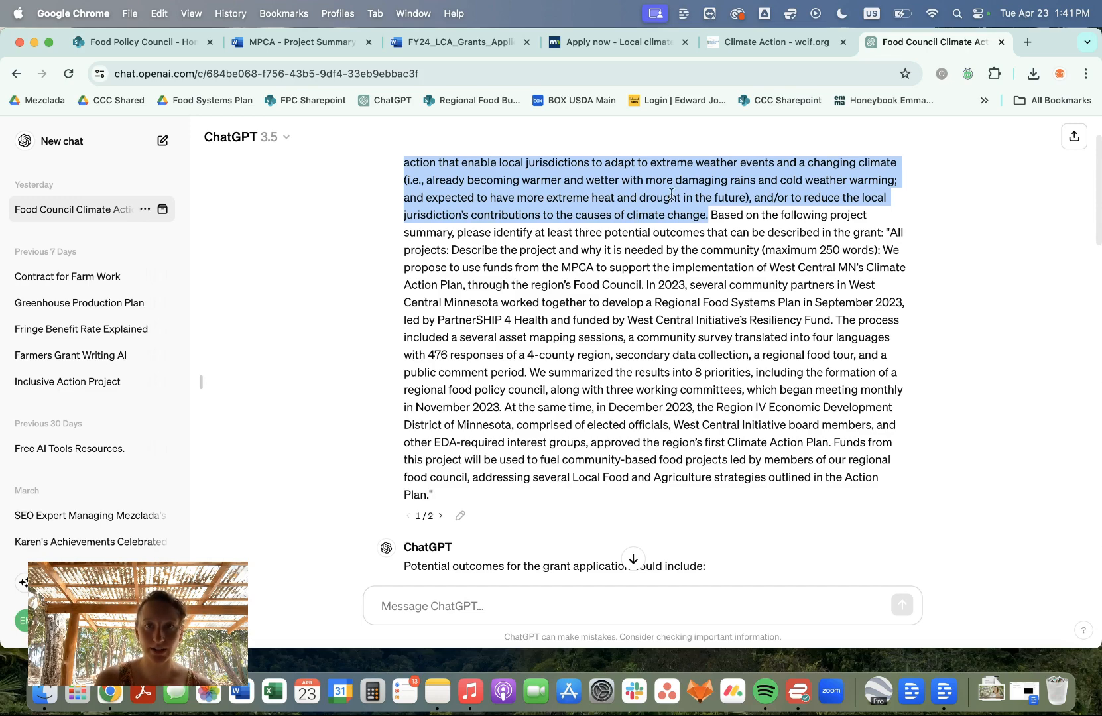
Step: Check the project description and the section 1.2 outcomes in the grant application
left_click(461, 45)
scroll(369, 403, "up", 20)
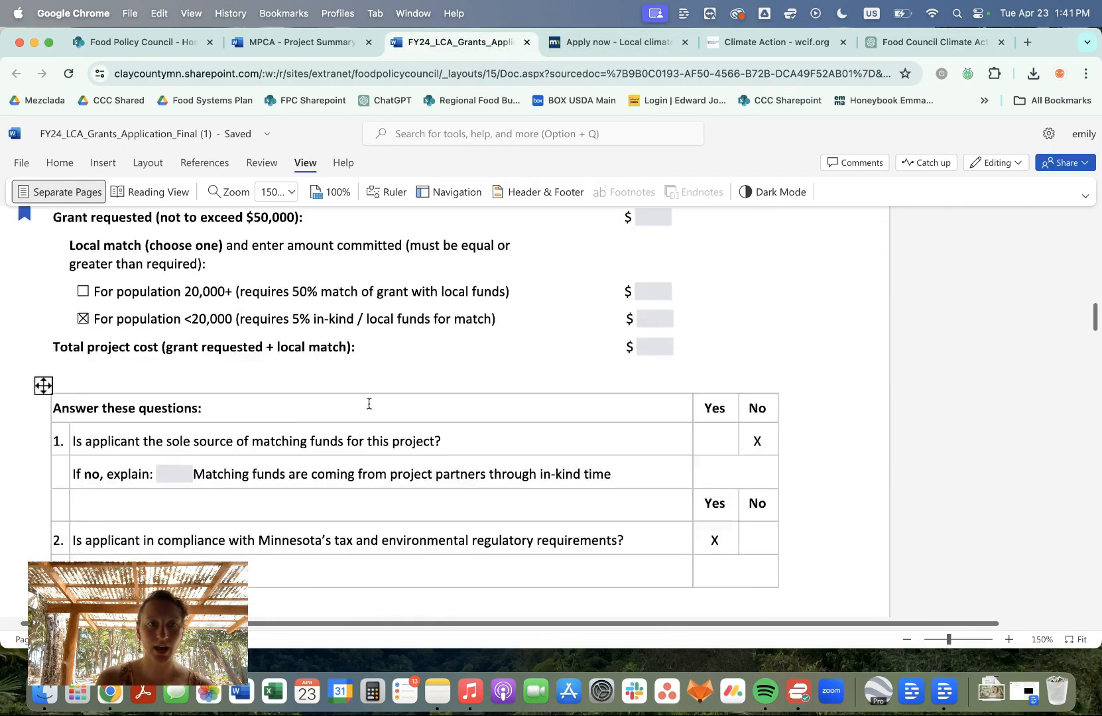
scroll(369, 403, "down", 20)
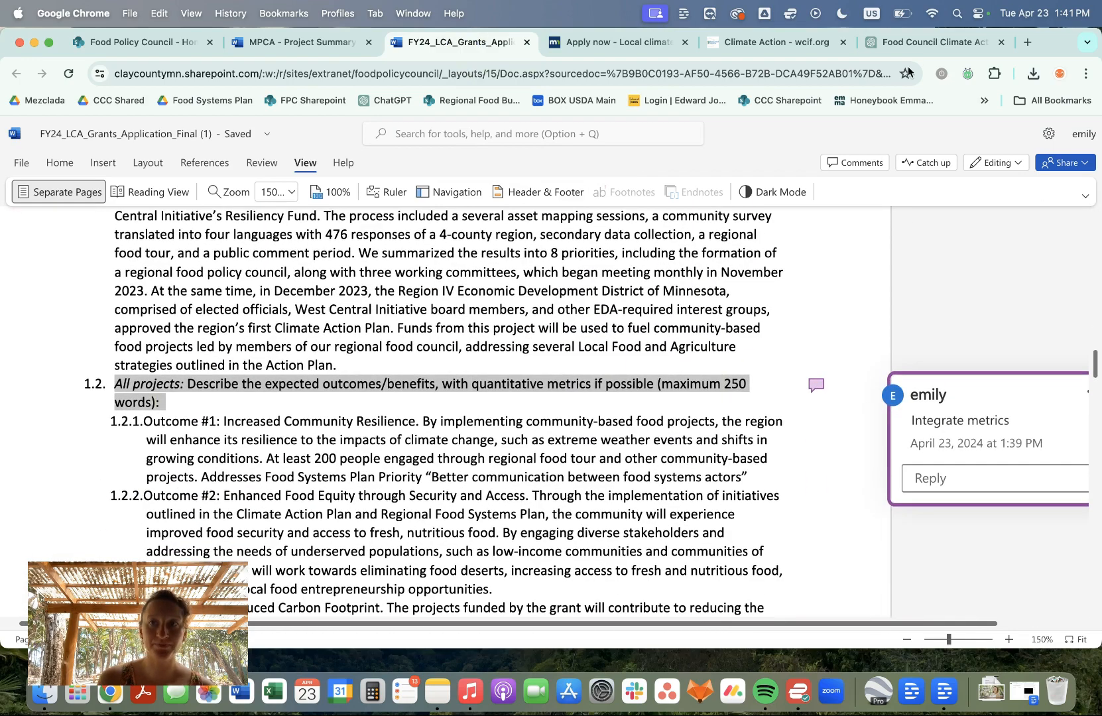
Step: Review the three potential grant outcomes that ChatGPT suggested for the project summary
left_click(908, 43)
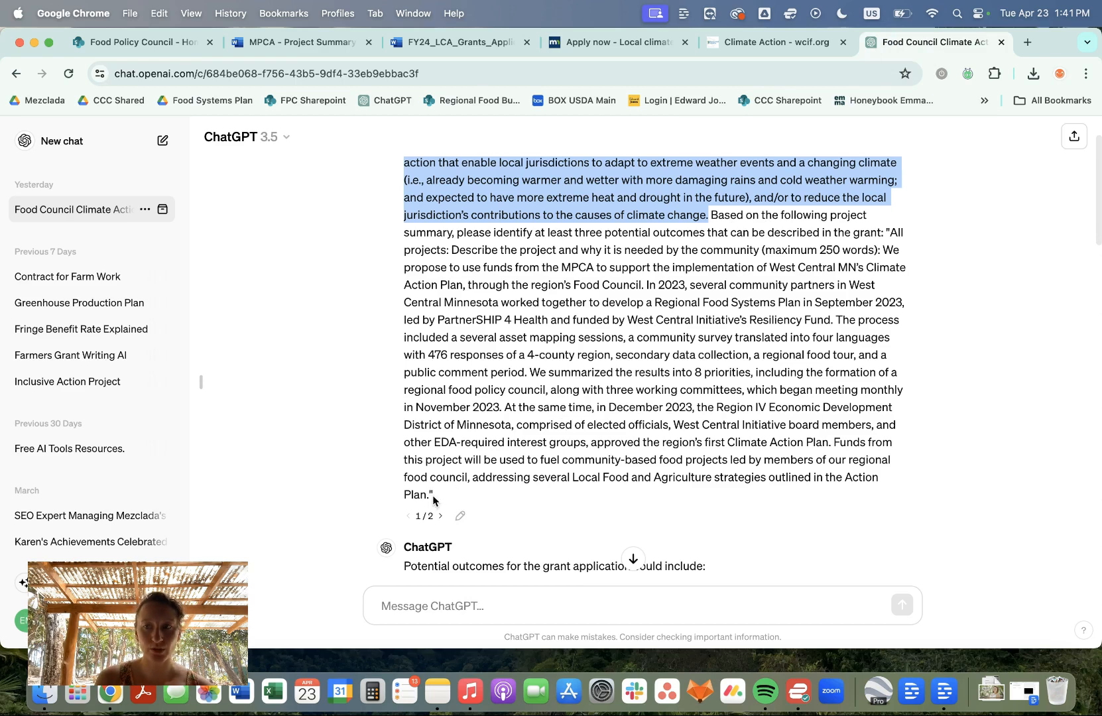
scroll(467, 328, "down", 5)
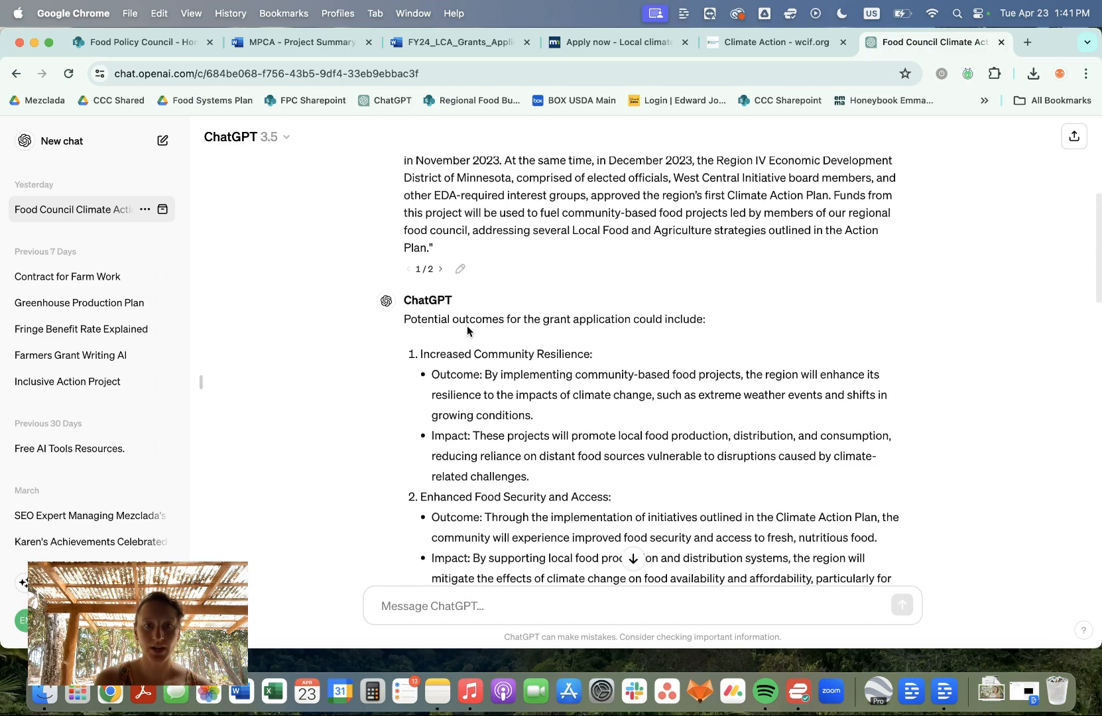
scroll(466, 326, "down", 3)
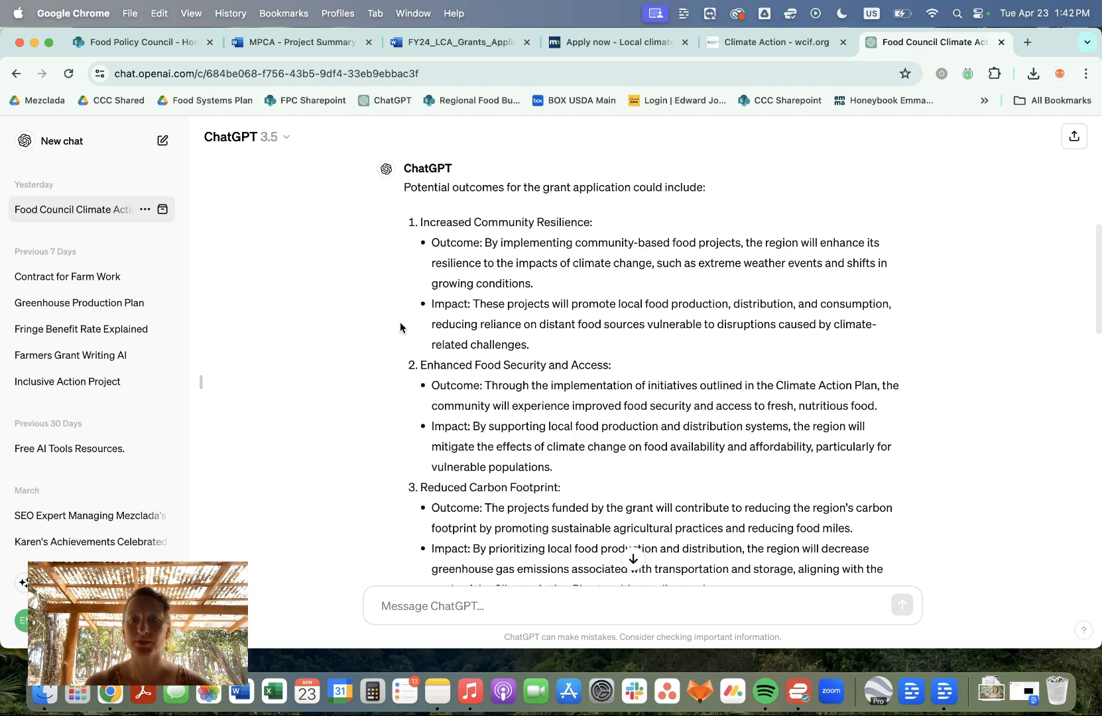
scroll(400, 326, "down", 5)
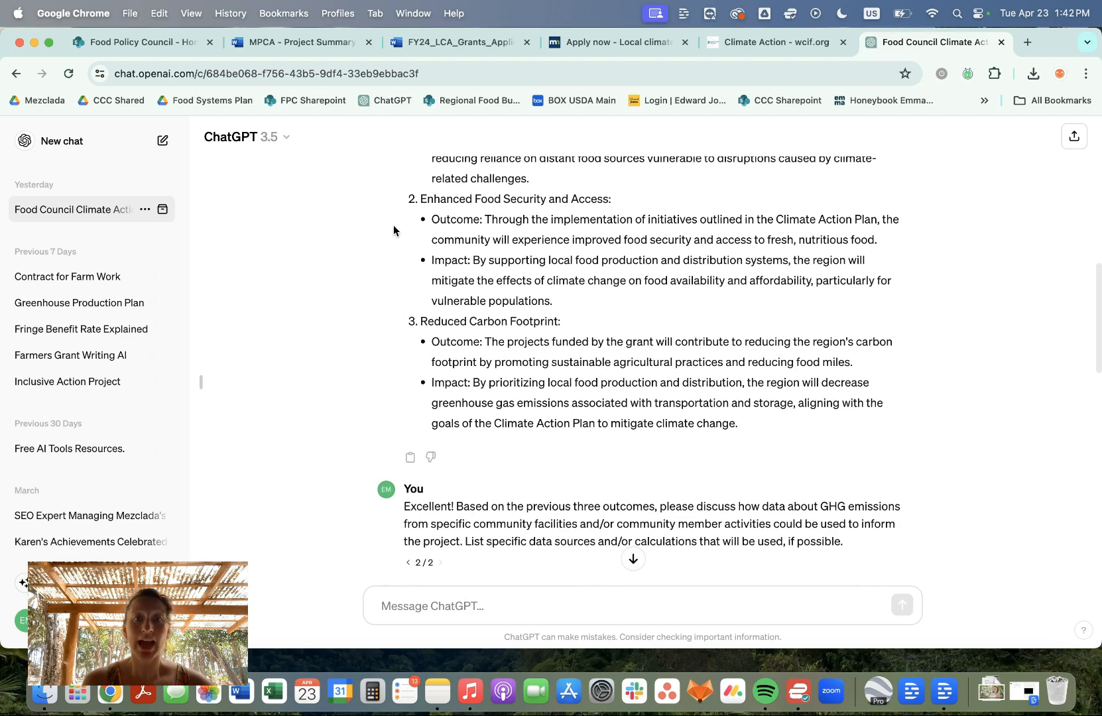
scroll(394, 229, "up", 2)
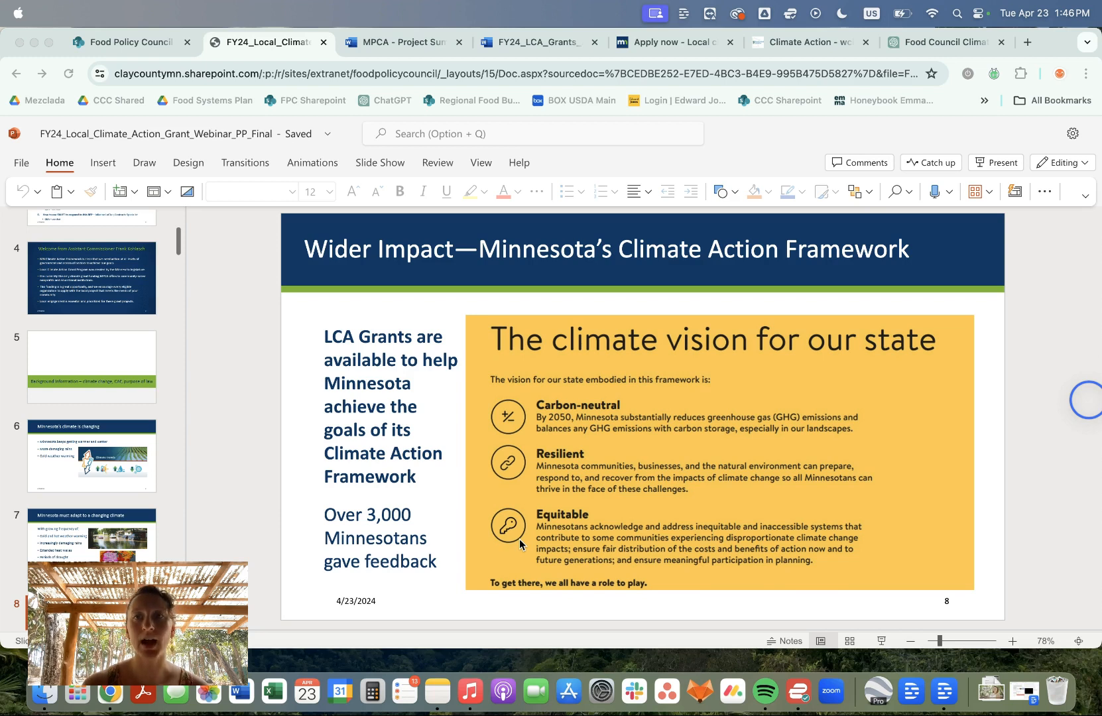
Step: Review ChatGPT's answer on using GHG emissions data, checking it against section 1.2 of the grant application
left_click(945, 46)
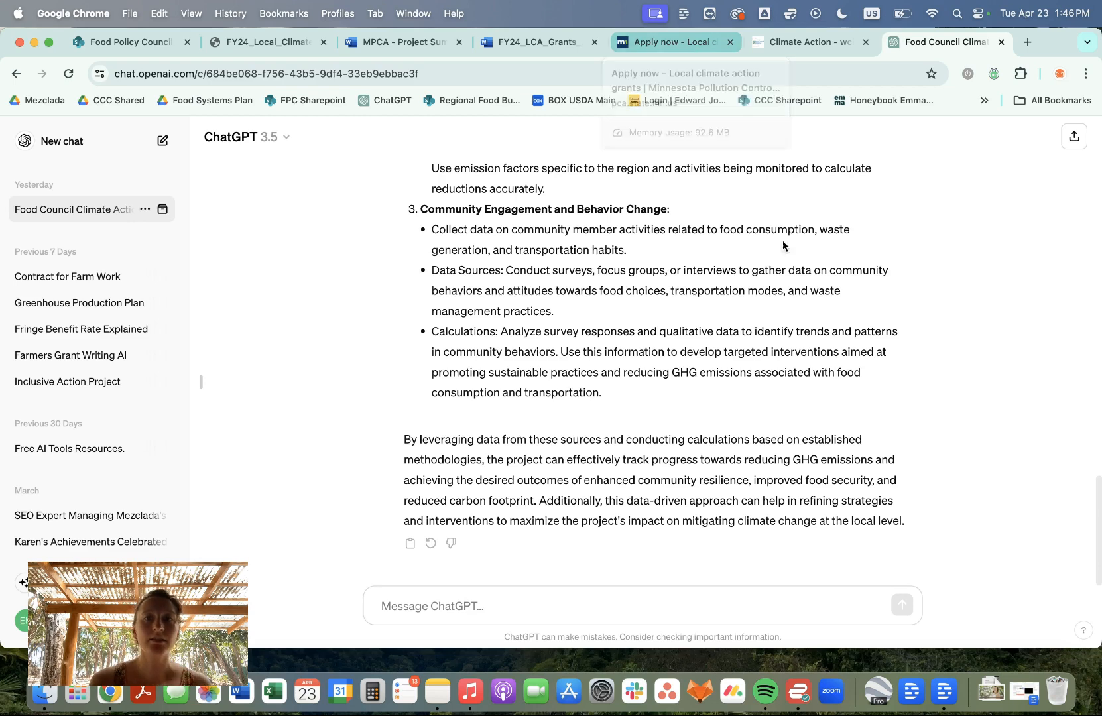
scroll(613, 423, "up", 7)
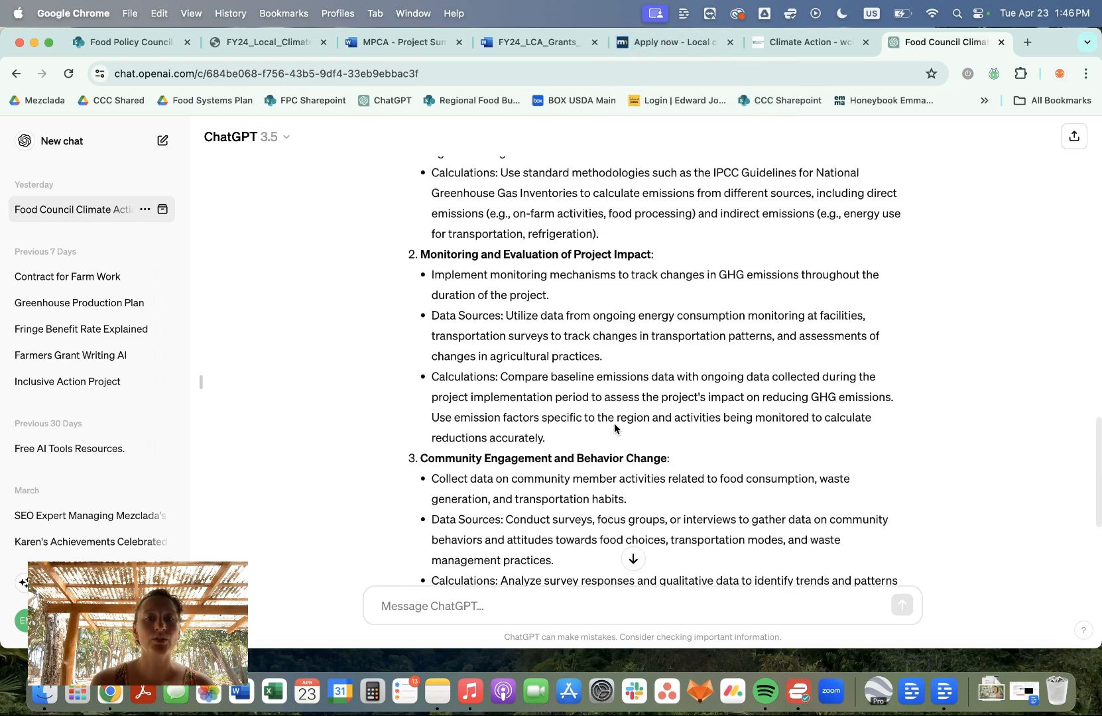
scroll(614, 424, "up", 1)
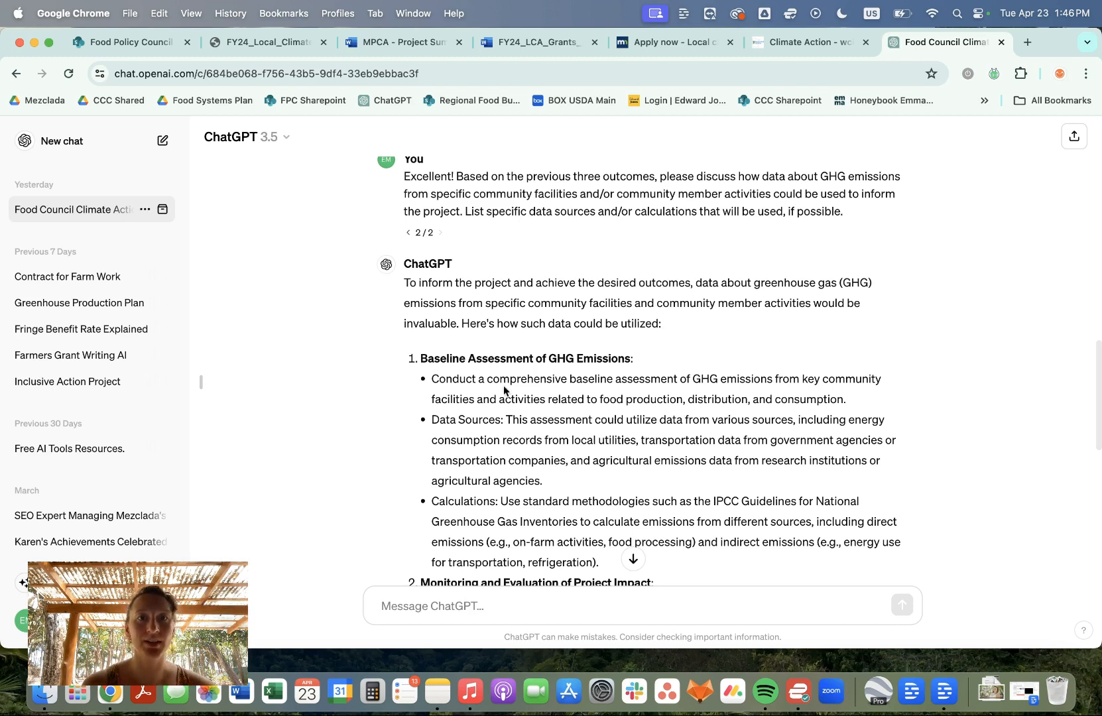
left_click(554, 45)
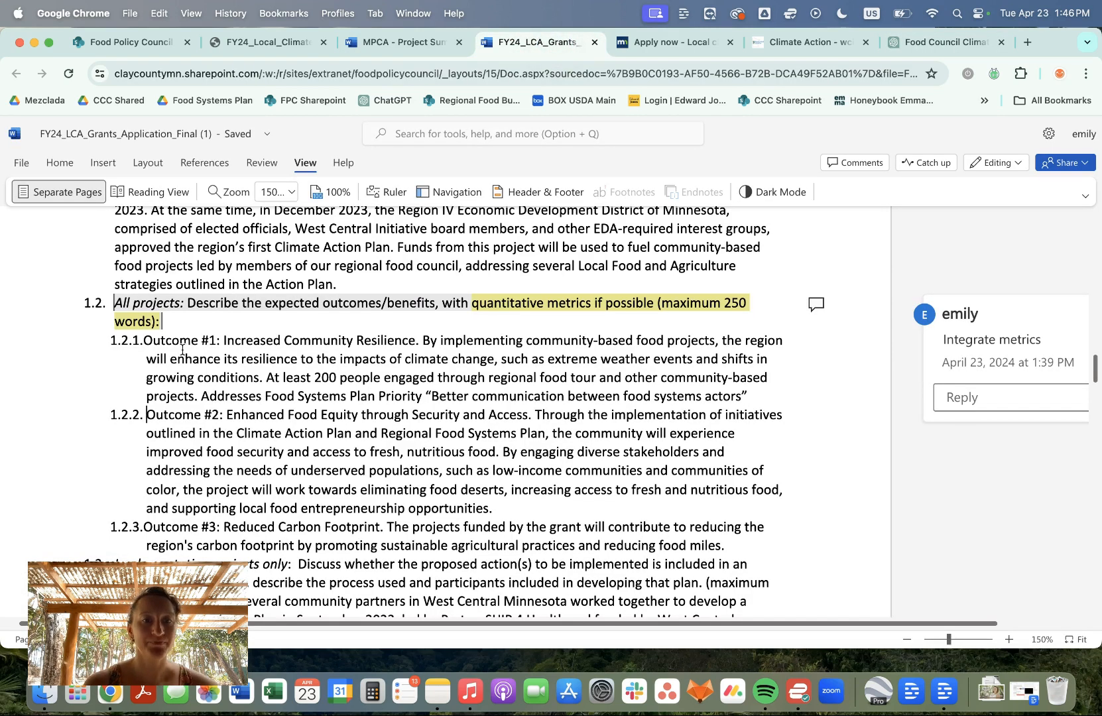
left_click(901, 45)
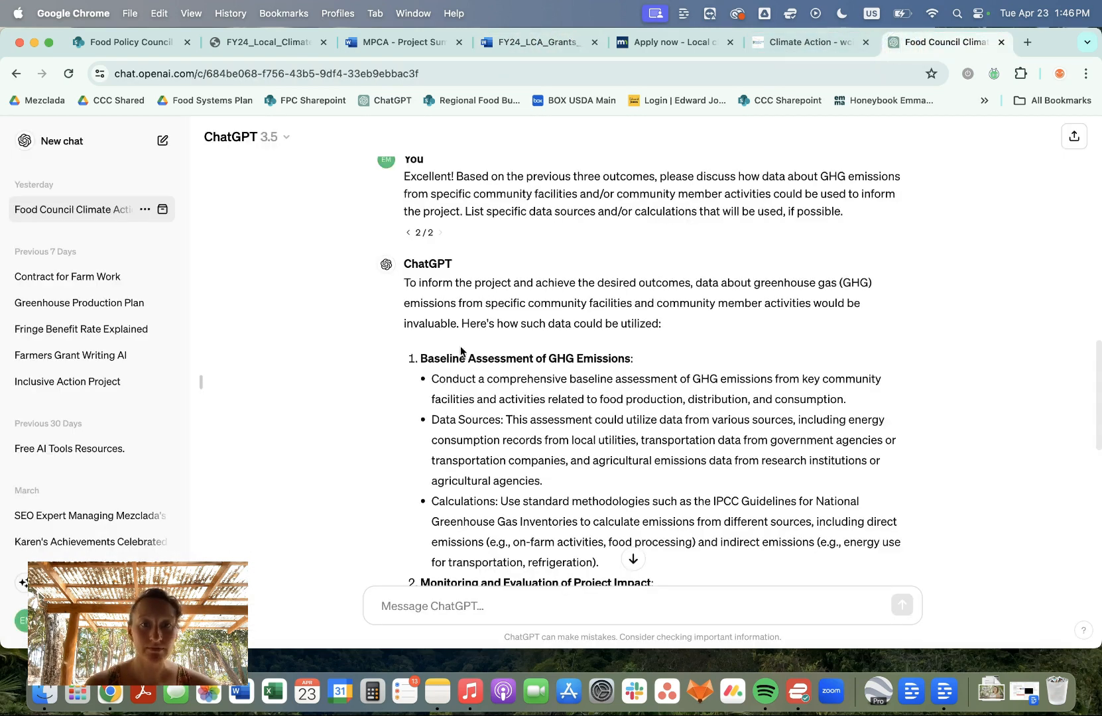
Step: Show the second version of the first prompt, mark its added sentence about a more equitable food system, and return to the first version
scroll(367, 357, "up", 10)
scroll(368, 359, "up", 3)
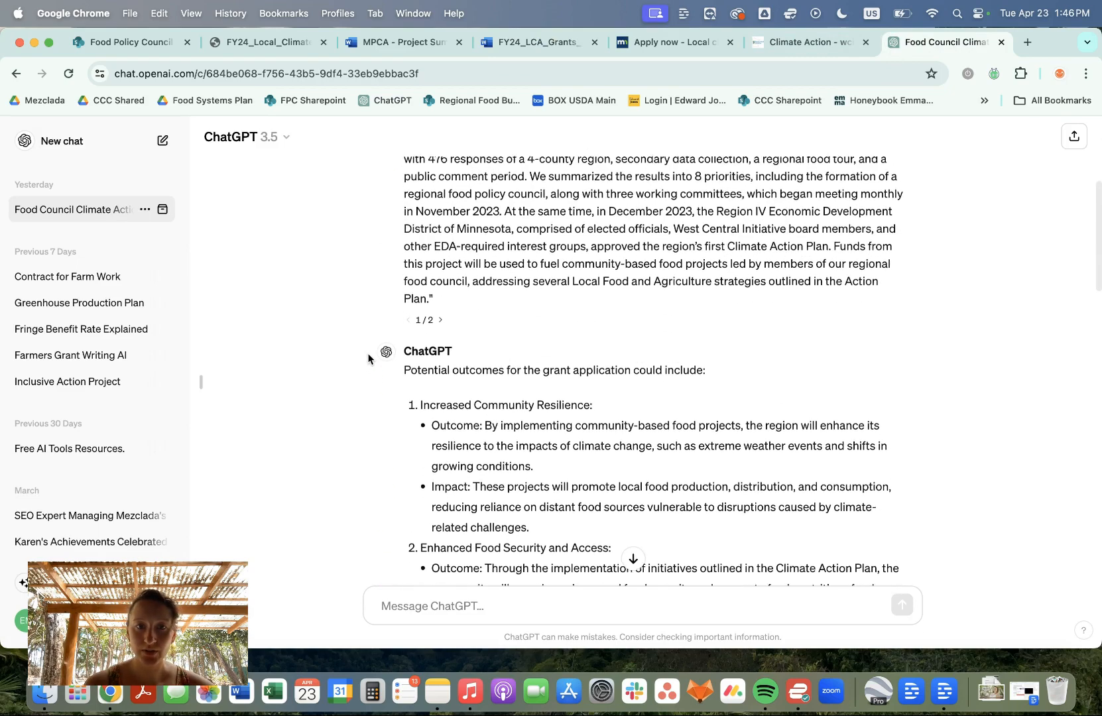
left_click(440, 294)
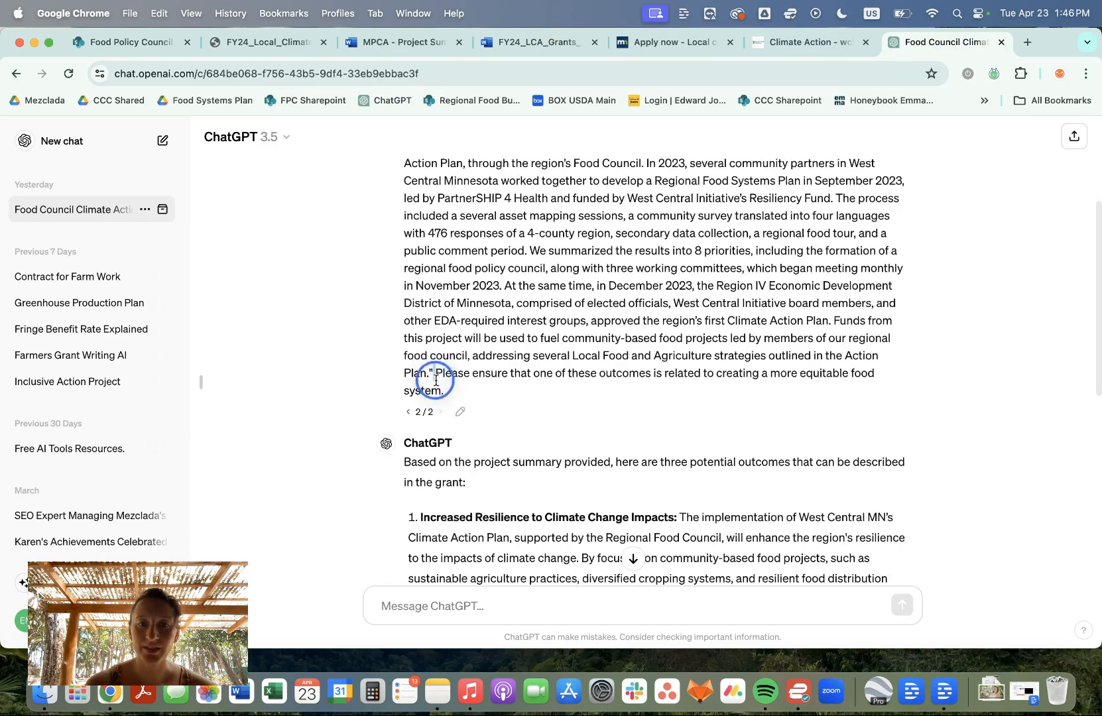
left_click_drag(436, 373, 442, 391)
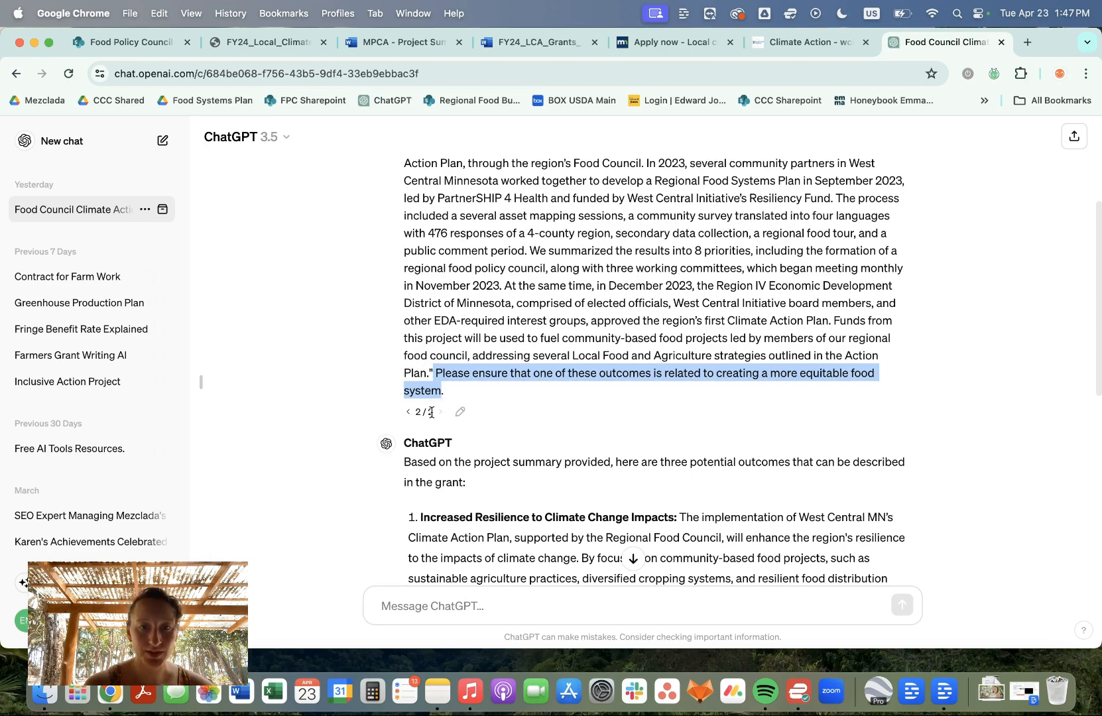
left_click(408, 412)
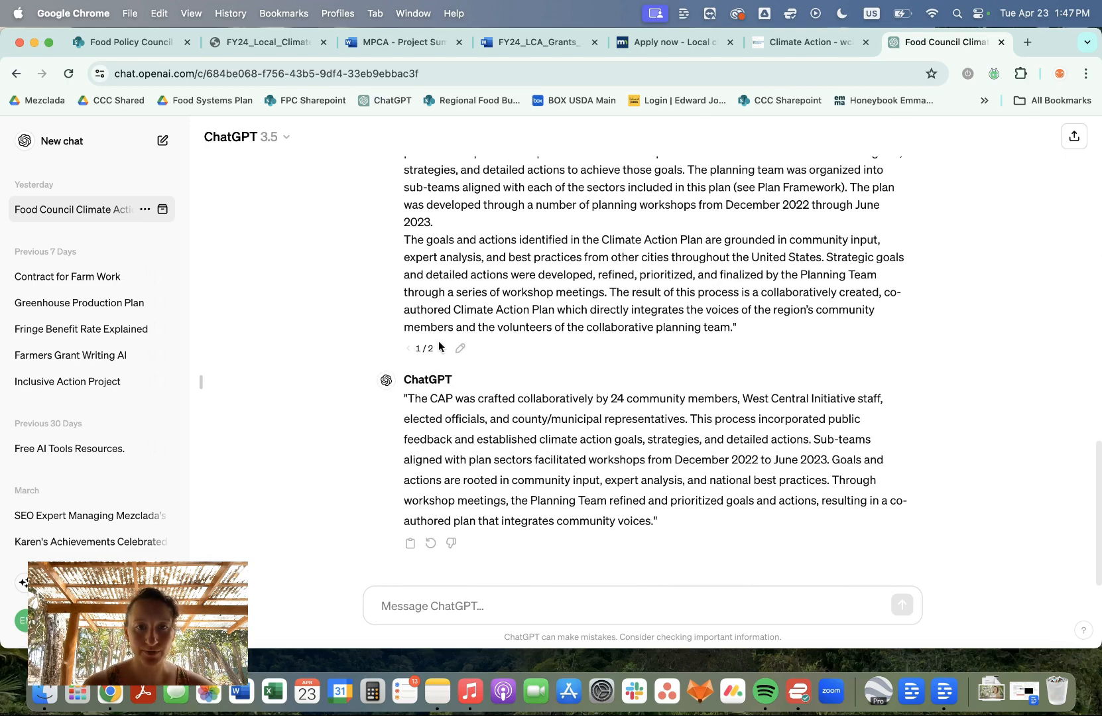
Step: Show the second version of the first ChatGPT prompt and review its three outcomes, including the one on food equity and social justice
left_click(440, 348)
scroll(425, 385, "down", 10)
scroll(424, 431, "up", 10)
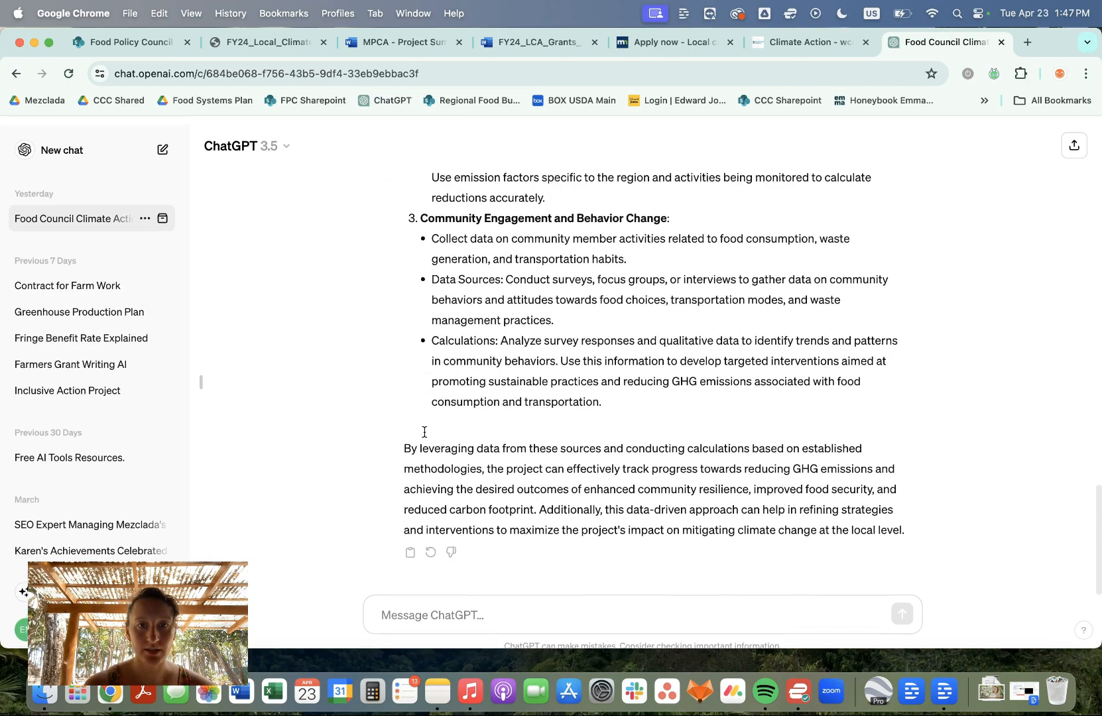
scroll(420, 385, "up", 10)
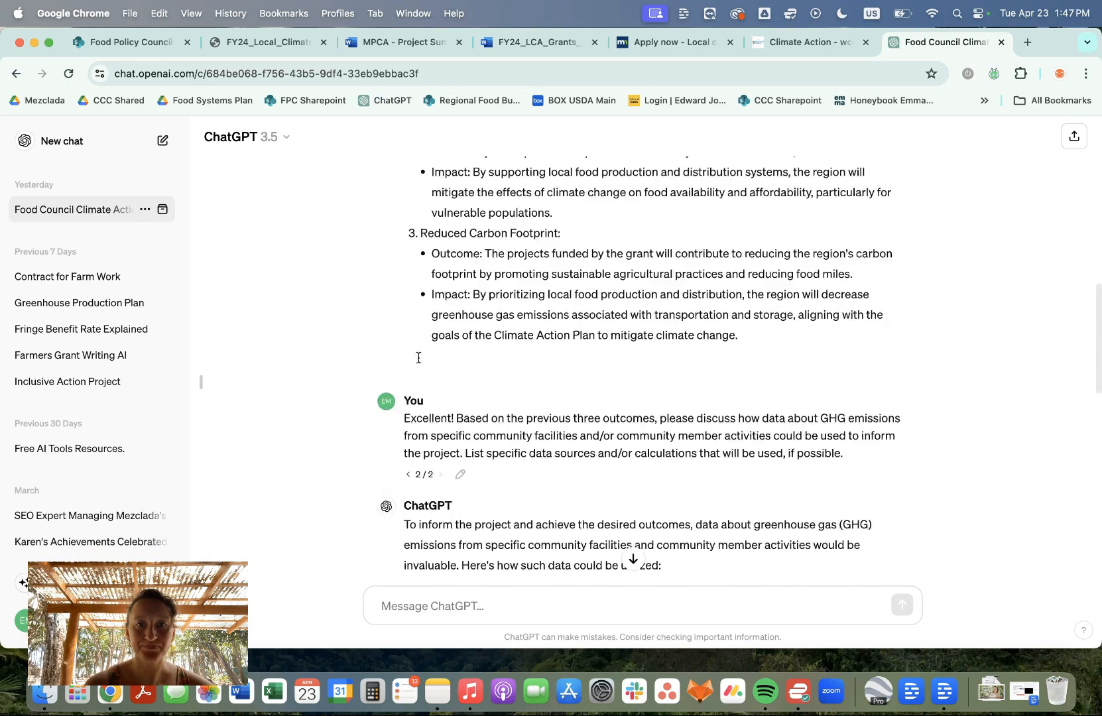
scroll(419, 360, "up", 5)
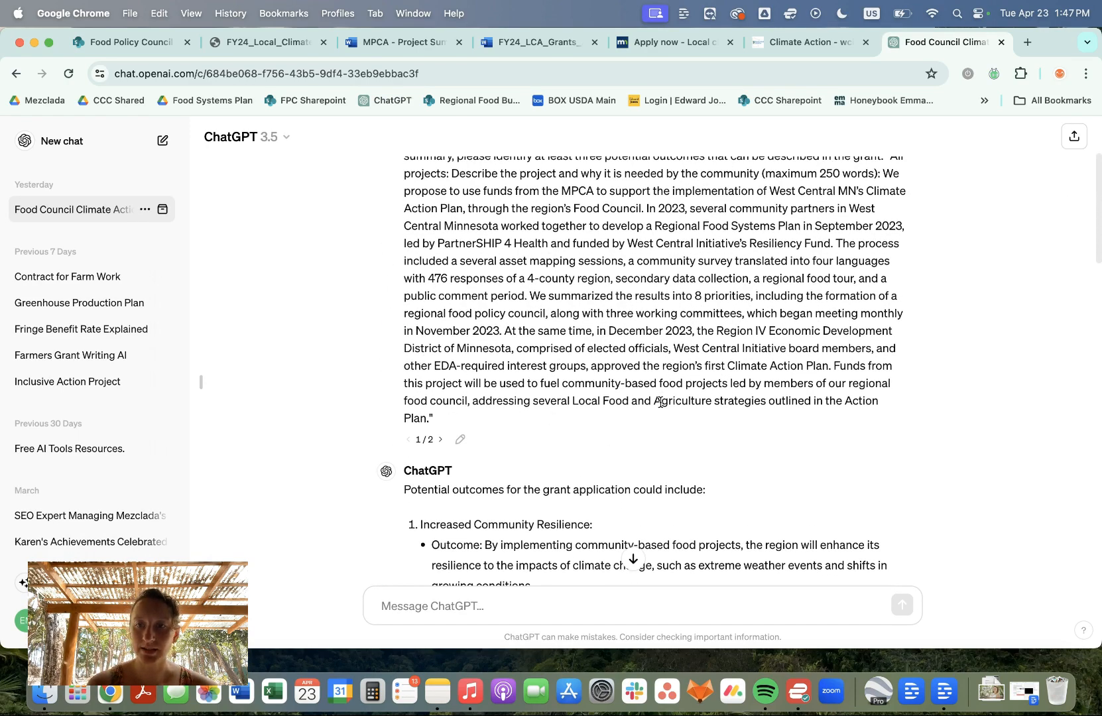
left_click(440, 439)
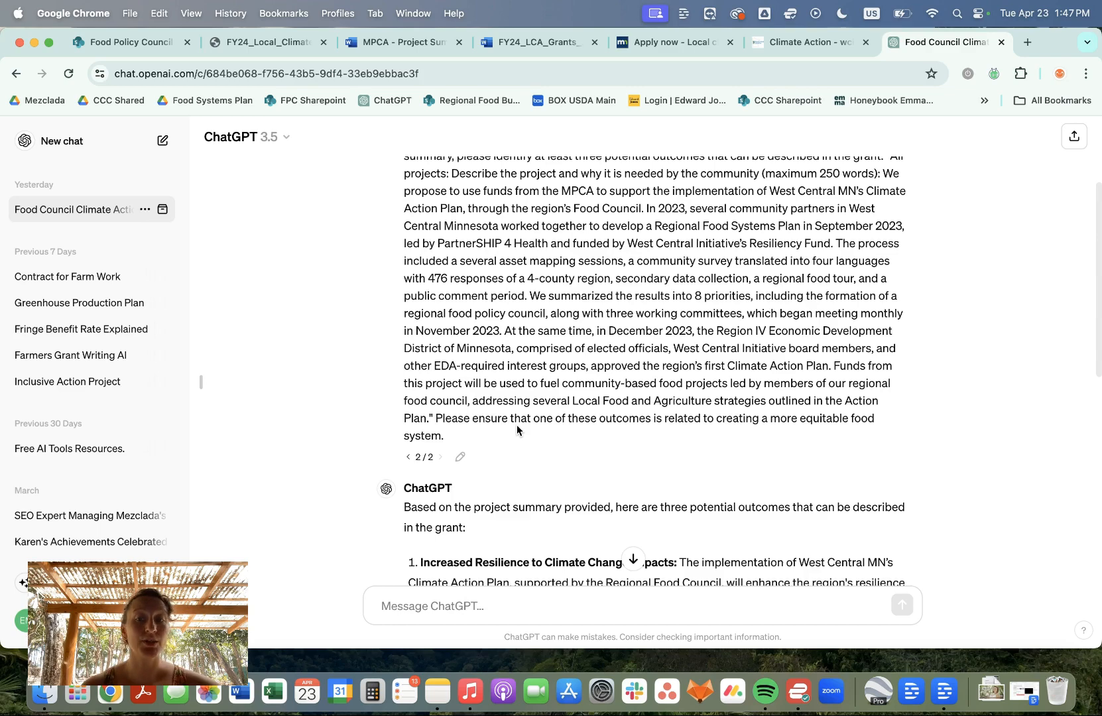
scroll(486, 318, "down", 8)
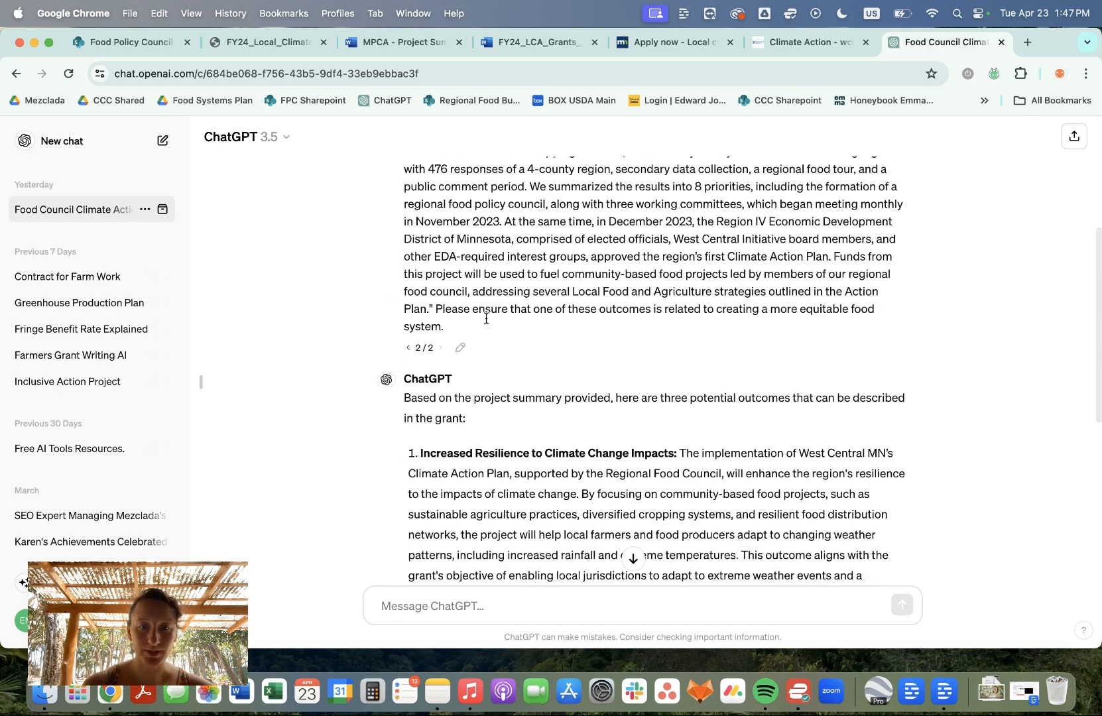
scroll(486, 318, "up", 2)
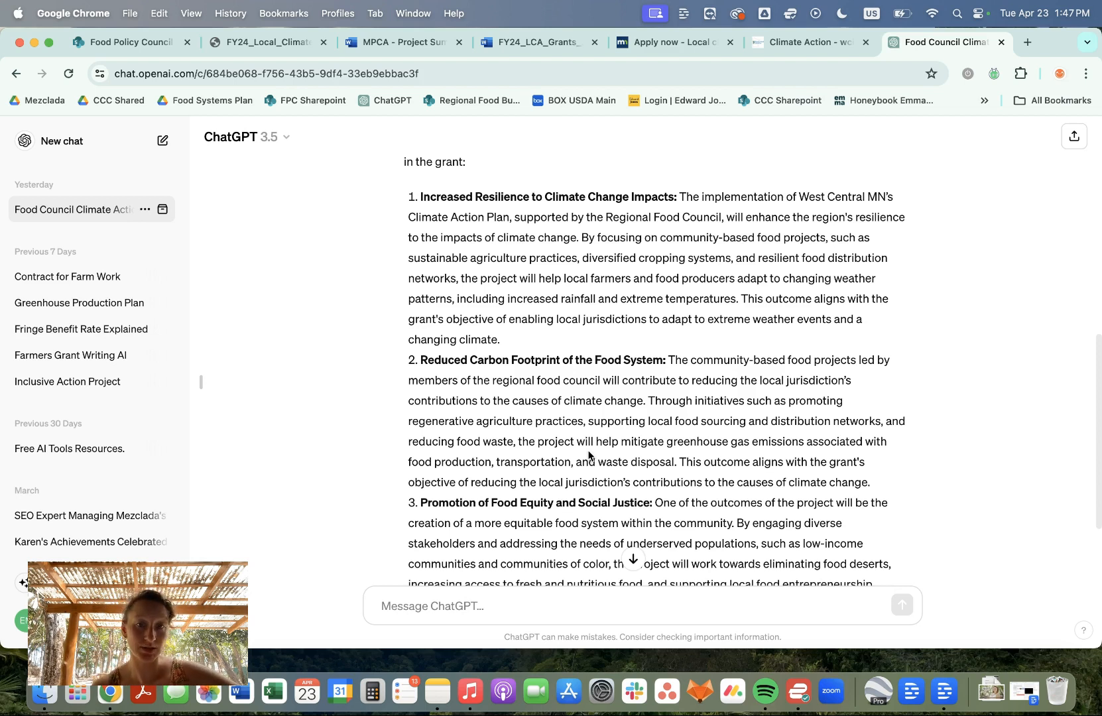
scroll(588, 454, "down", 4)
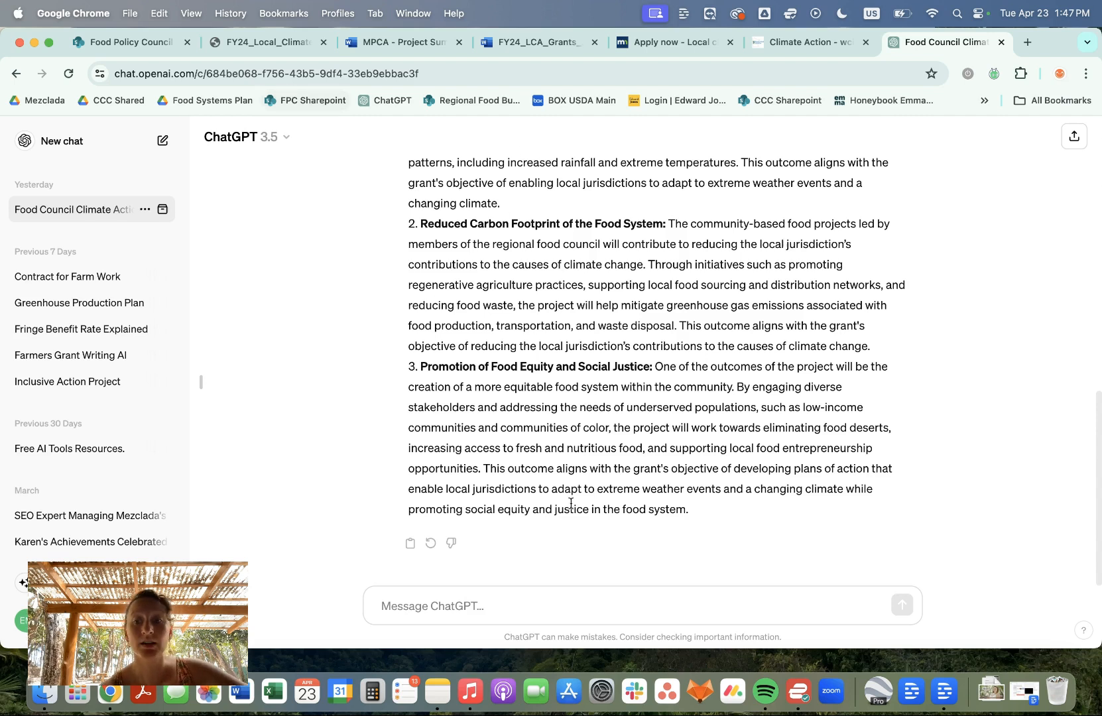
Step: Review Outcome #1 on community resilience in section 1.2 of the grant application, including its participation metric and Food Systems Plan priority
left_click(277, 37)
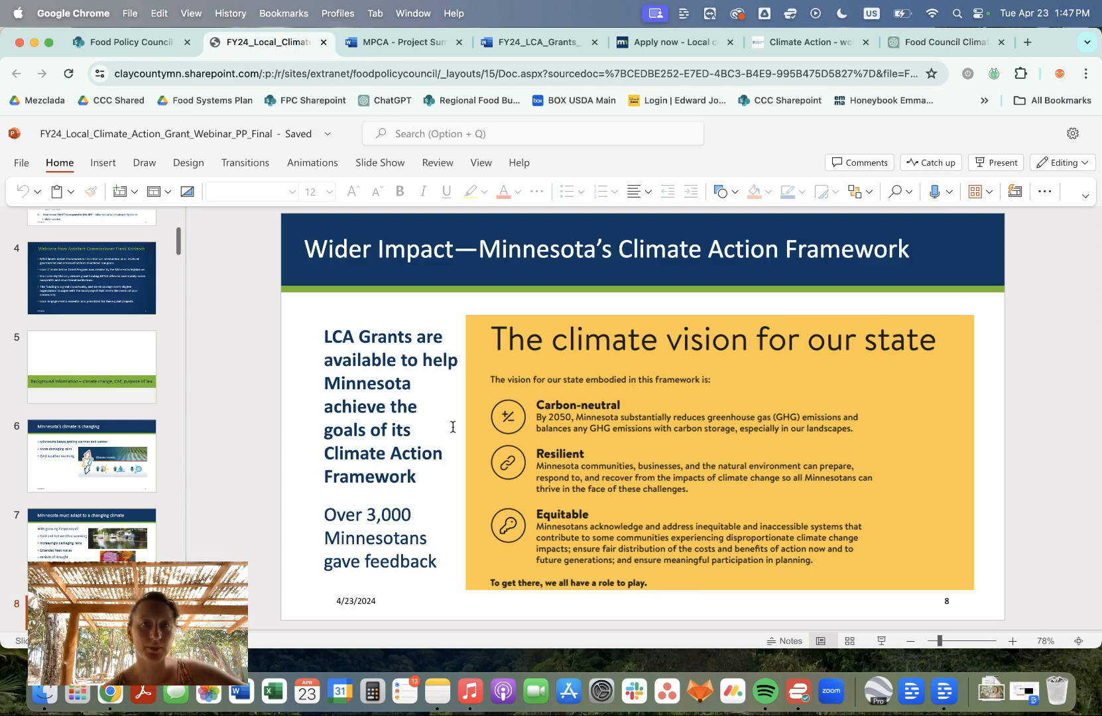
left_click(538, 42)
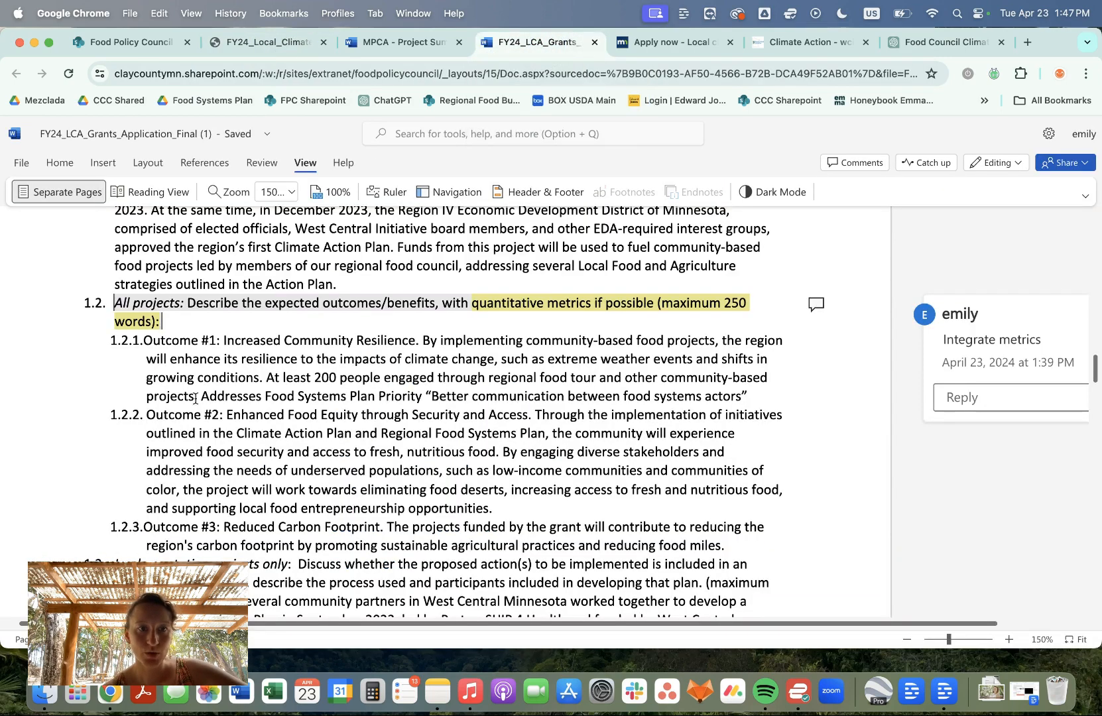
scroll(136, 406, "down", 3)
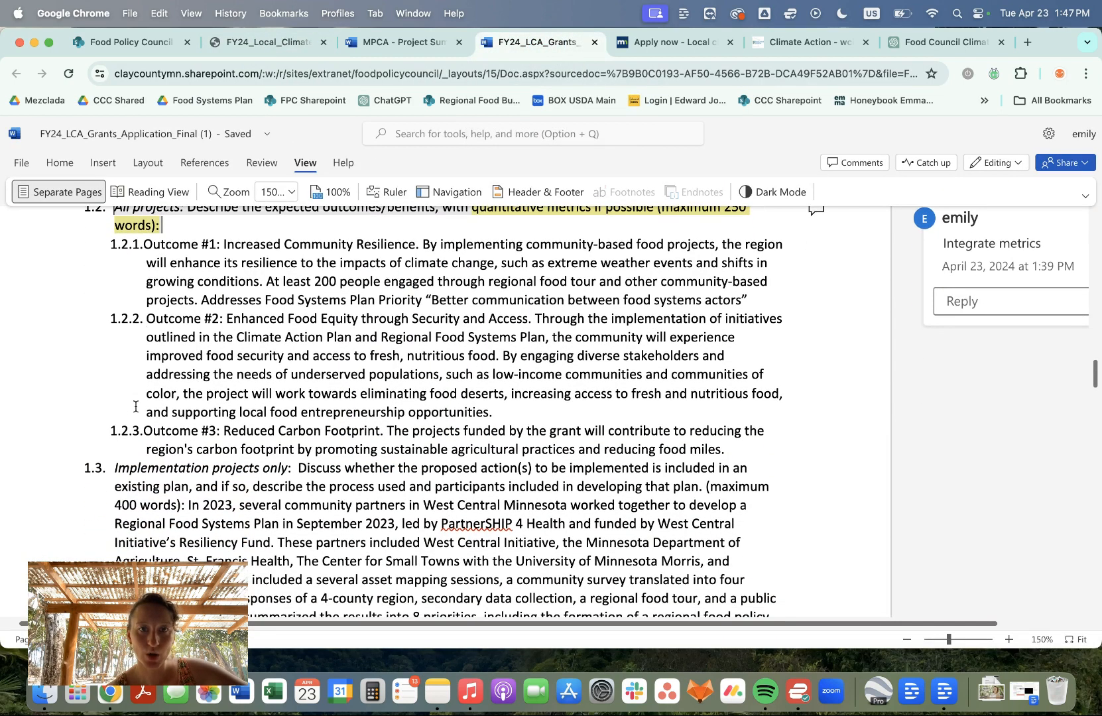
left_click(268, 275)
left_click_drag(268, 275, 389, 318)
left_click(399, 425)
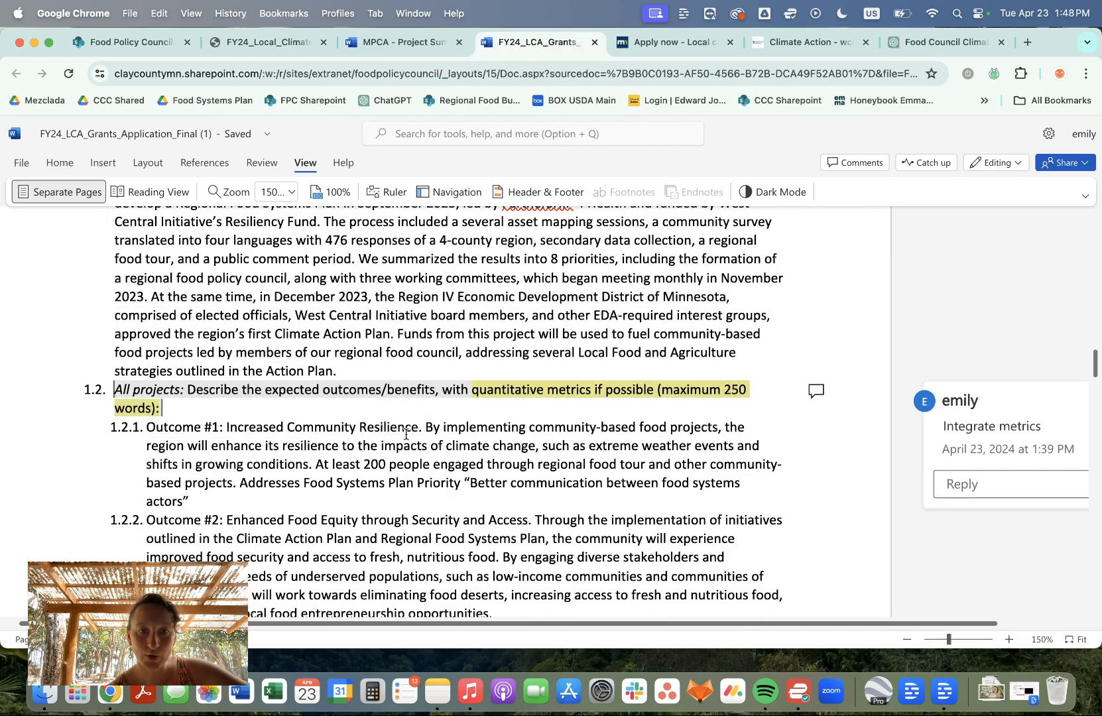
scroll(277, 474, "down", 3)
left_click(315, 379)
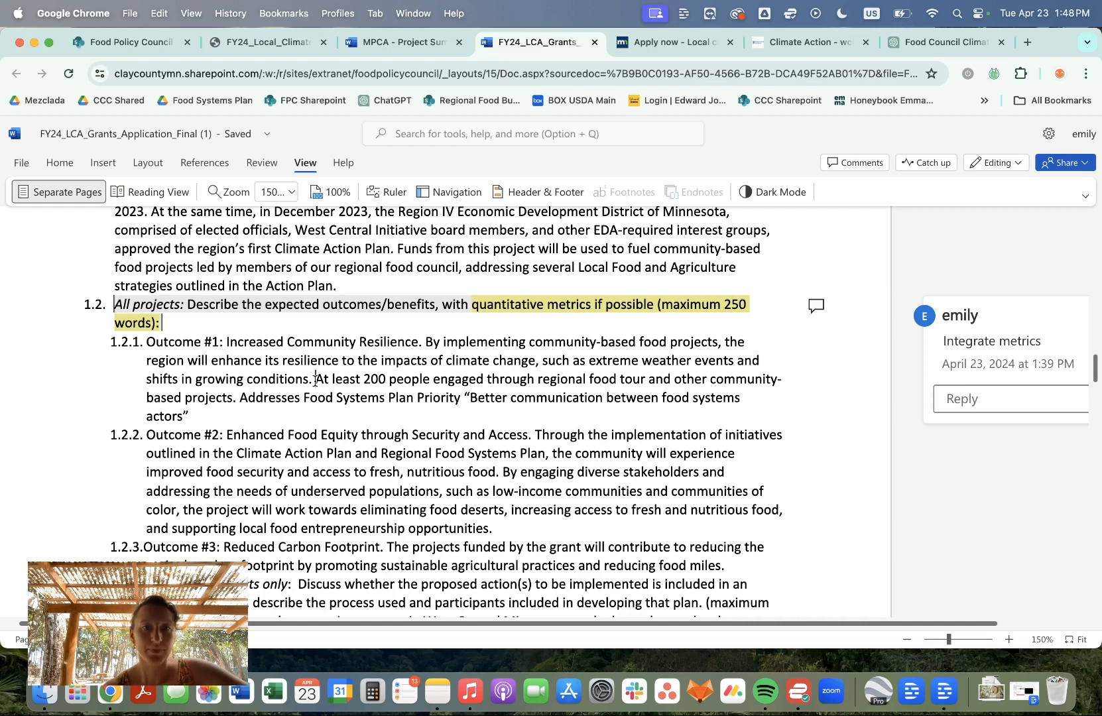
left_click(238, 400)
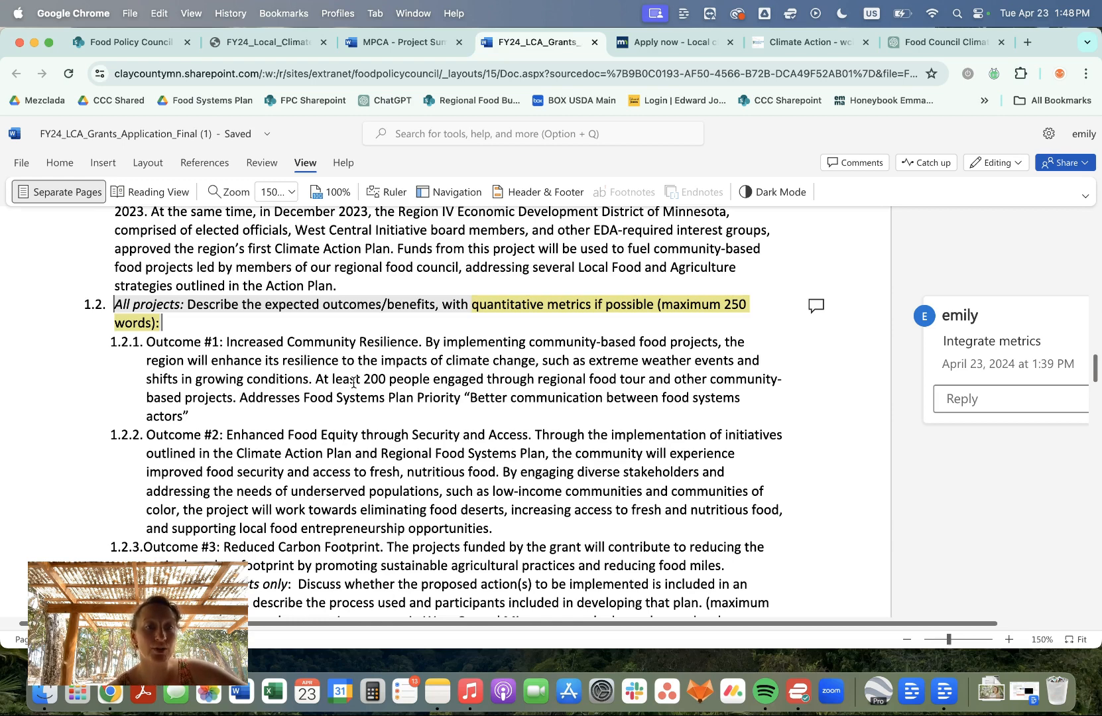
left_click(239, 397)
Step: Read Outcome #2 on food equity and Outcome #3 on the carbon footprint in section 1.2
scroll(329, 344, "down", 4)
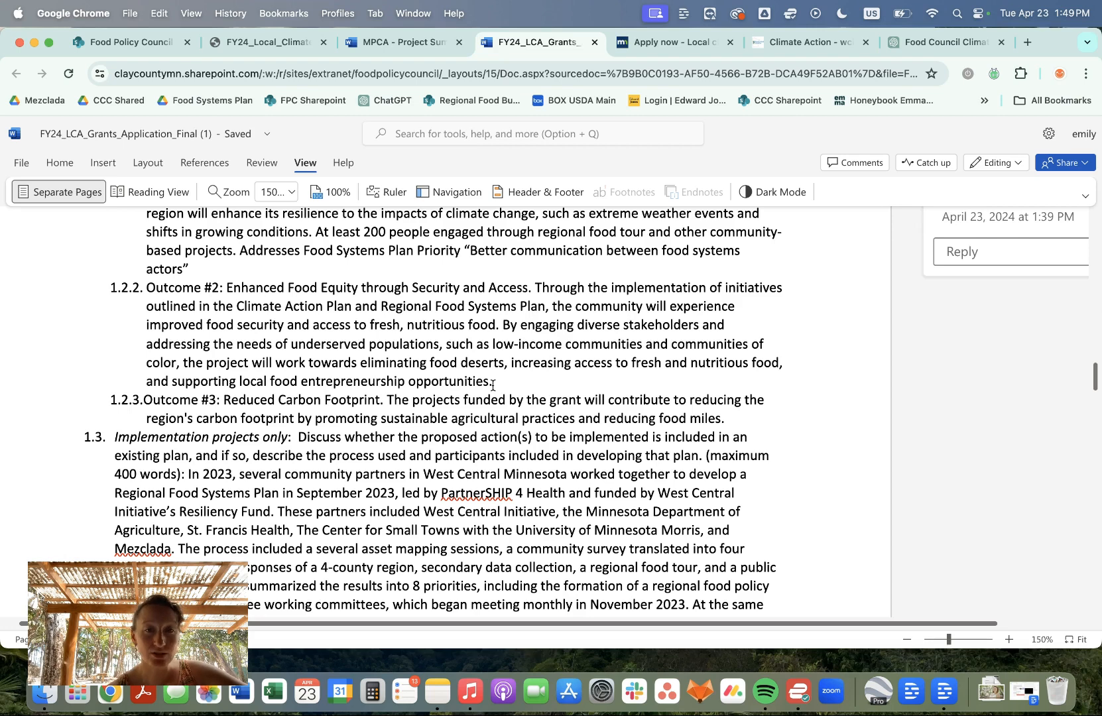
scroll(494, 378, "down", 1)
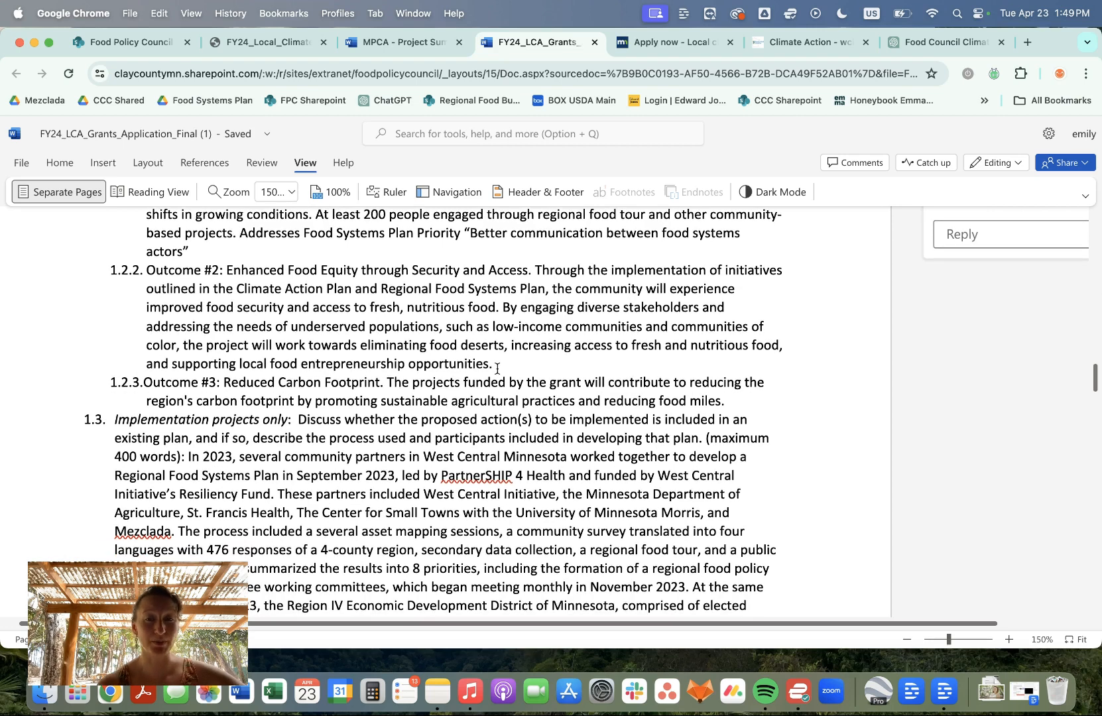
scroll(497, 368, "down", 2)
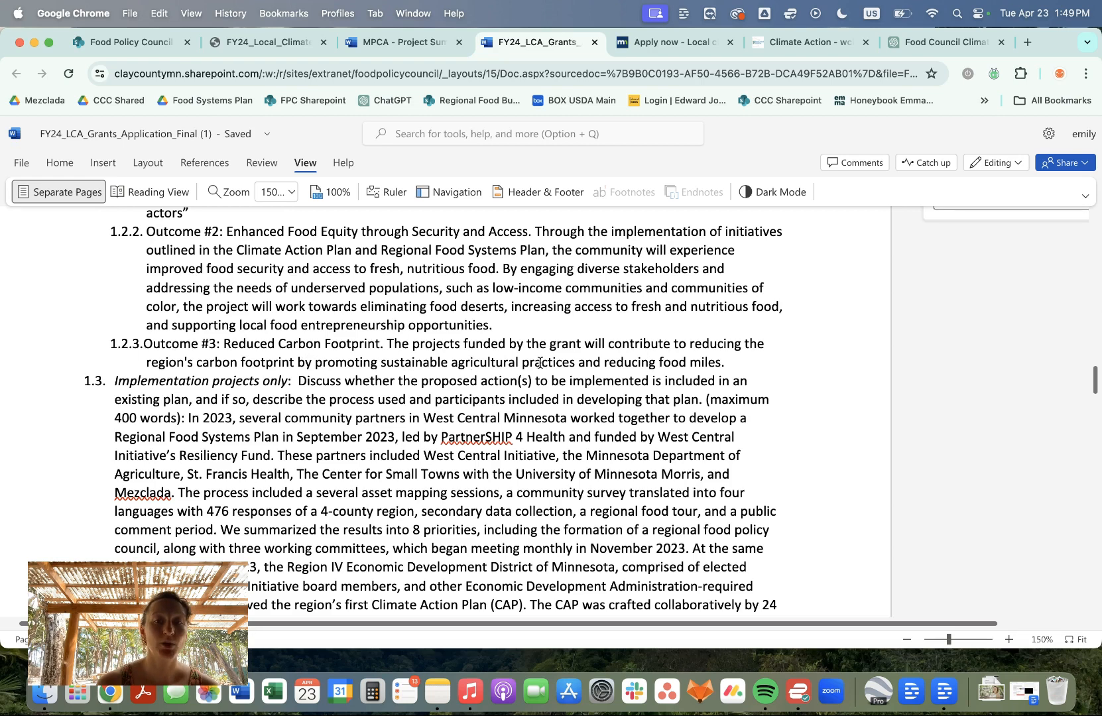
Step: Bold the whole section 1.3 question, from "Implementation projects only" through "(maximum 400 words):"
scroll(770, 381, "down", 3)
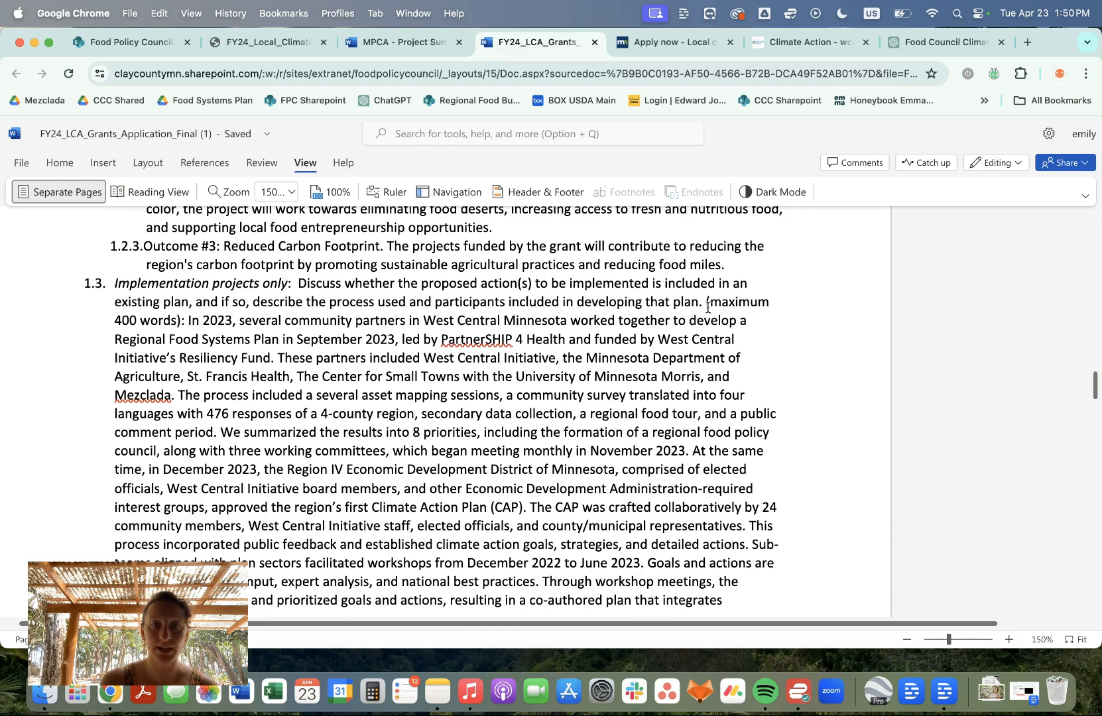
left_click_drag(186, 321, 111, 290)
key("super+b")
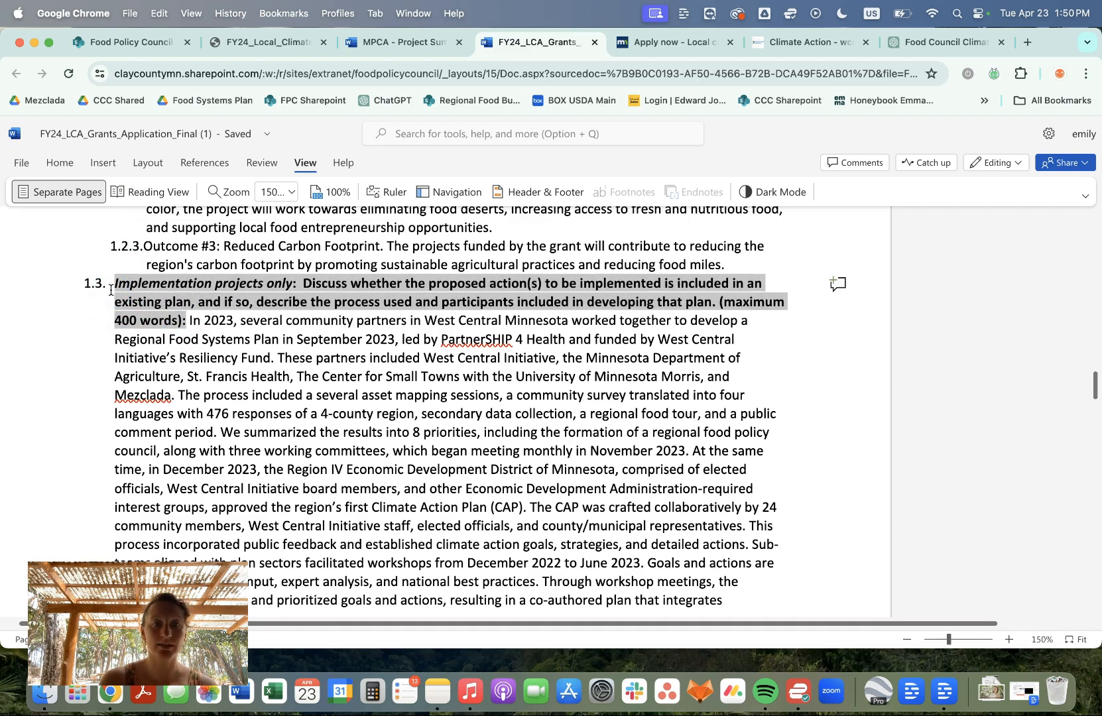
left_click(140, 339)
Step: Review the section 1.3 answer describing how the Regional Food Systems Plan and Climate Action Plan were developed
scroll(199, 299, "down", 5)
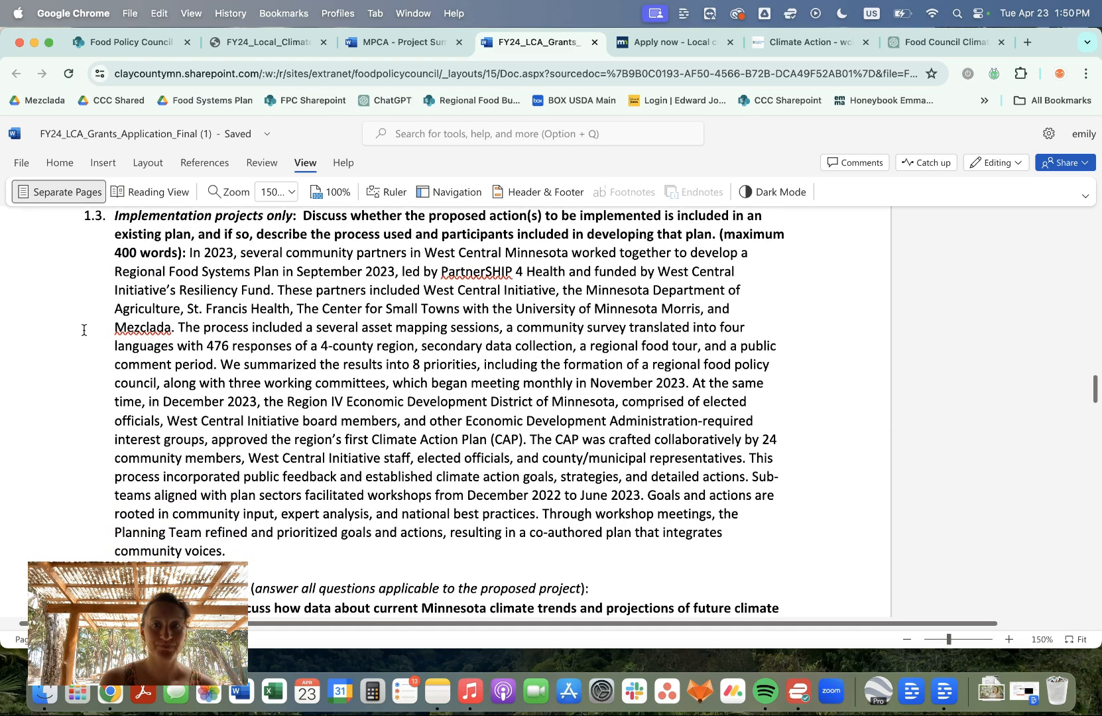
scroll(289, 242, "up", 4)
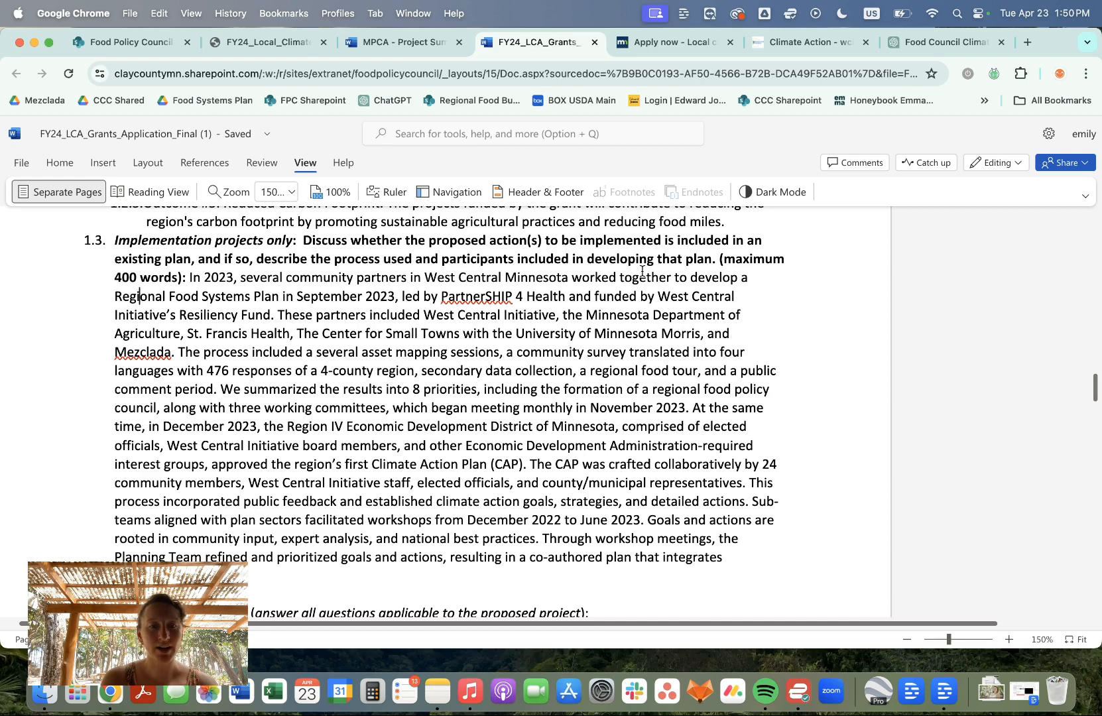
scroll(641, 270, "down", 3)
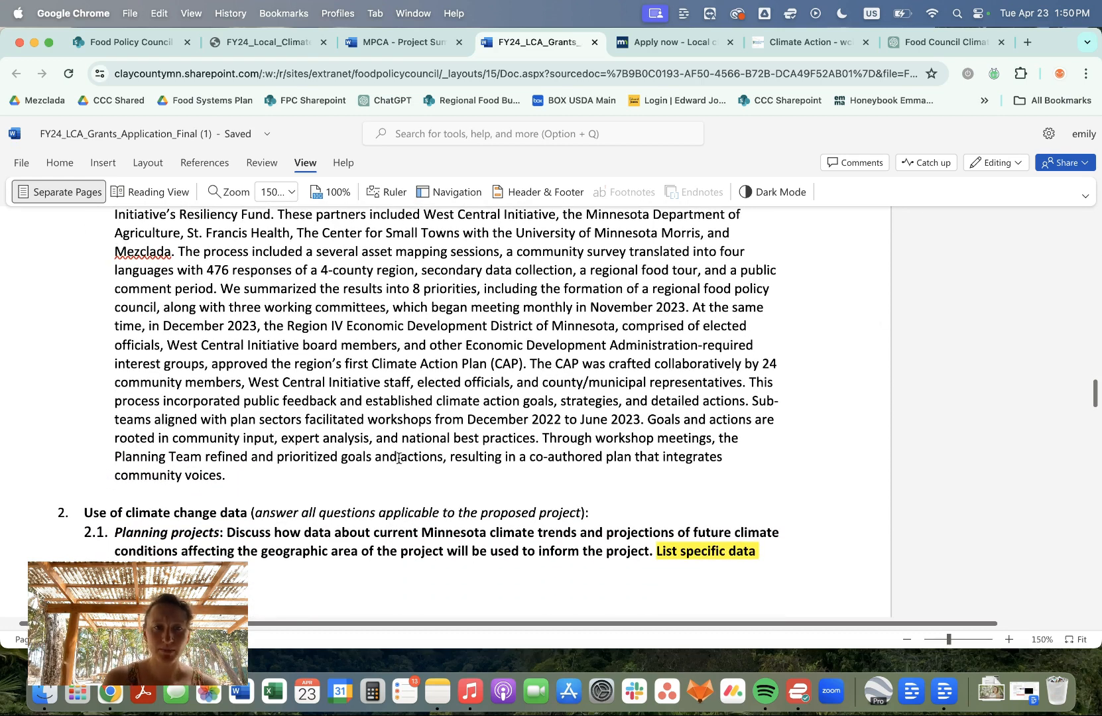
Step: Page back through the Climate Action Plan on the West Central Initiative website to its cover and opening pages
left_click(821, 44)
left_click(107, 374)
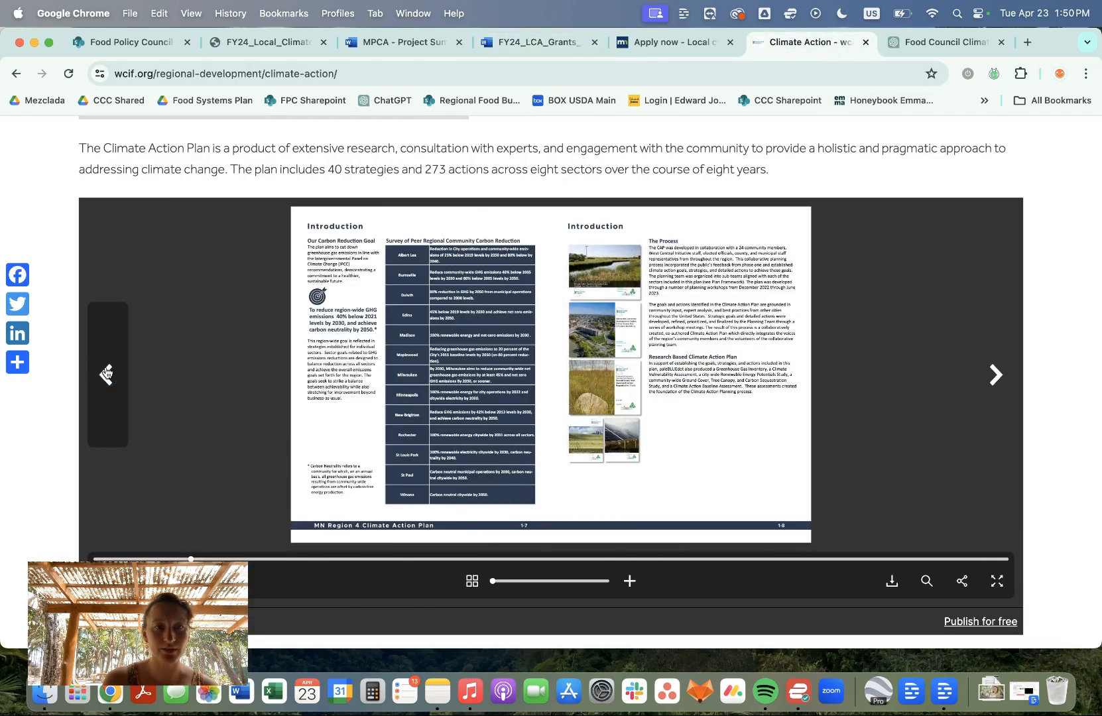
left_click(106, 375)
left_click(106, 374)
left_click(106, 375)
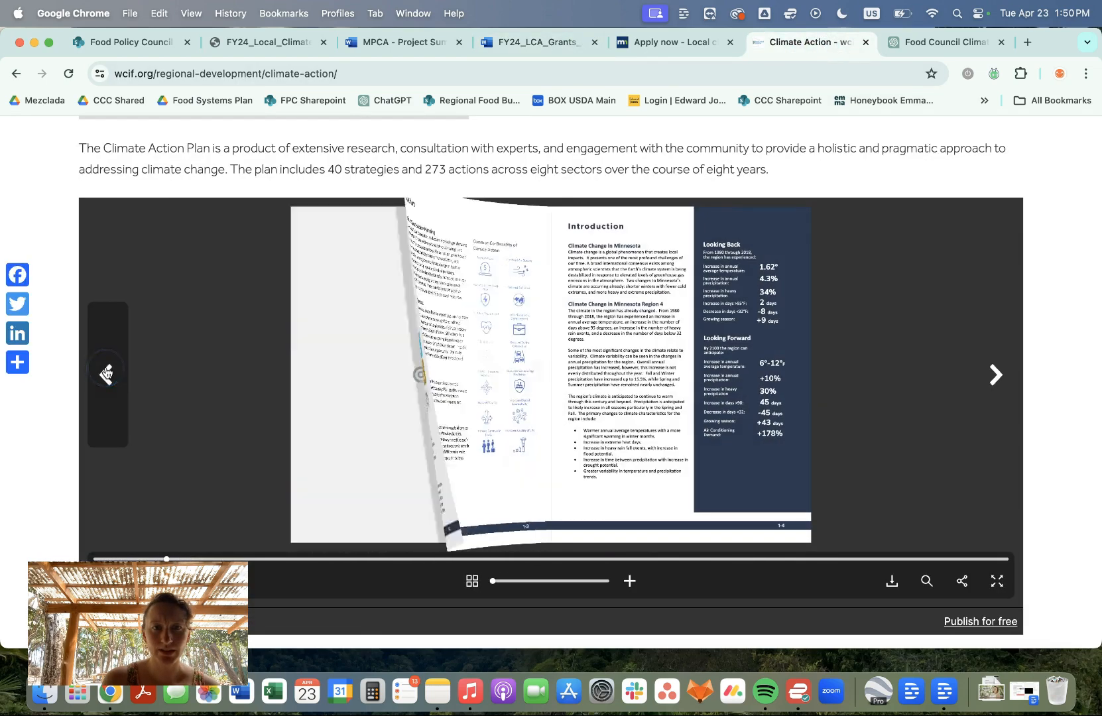
left_click(106, 375)
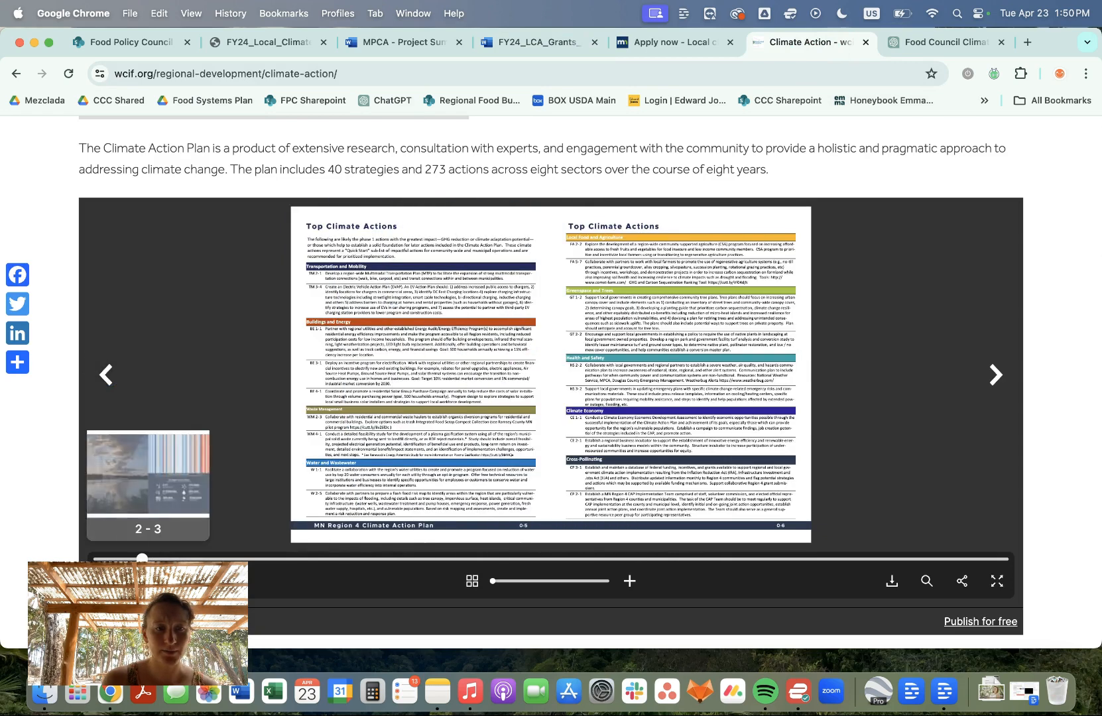
left_click(94, 559)
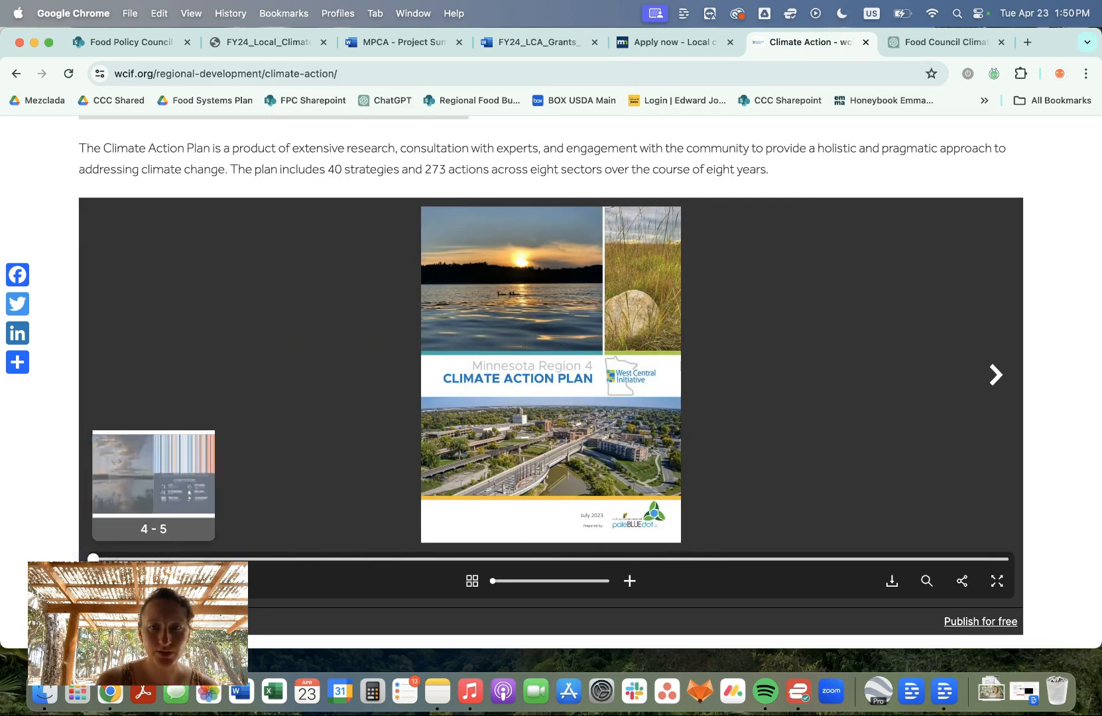
left_click(991, 377)
Step: In the plan's PDF in Acrobat, go to the Planning Process section and copy both paragraphs under "The Process"
key("super+Tab")
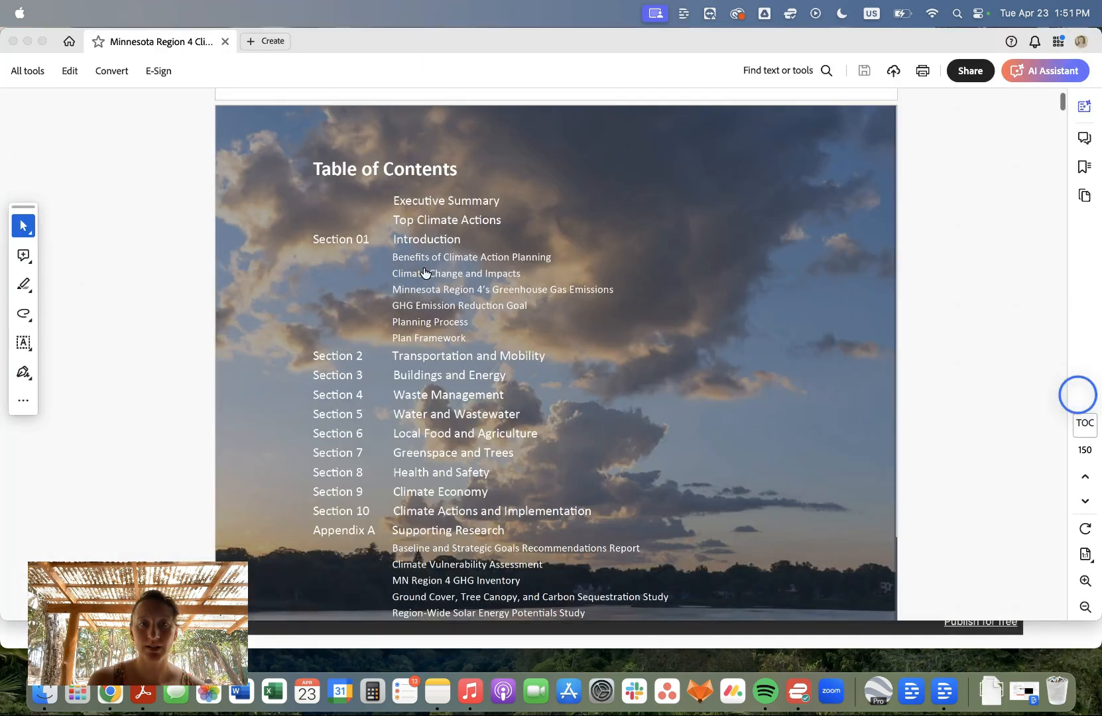
left_click(413, 325)
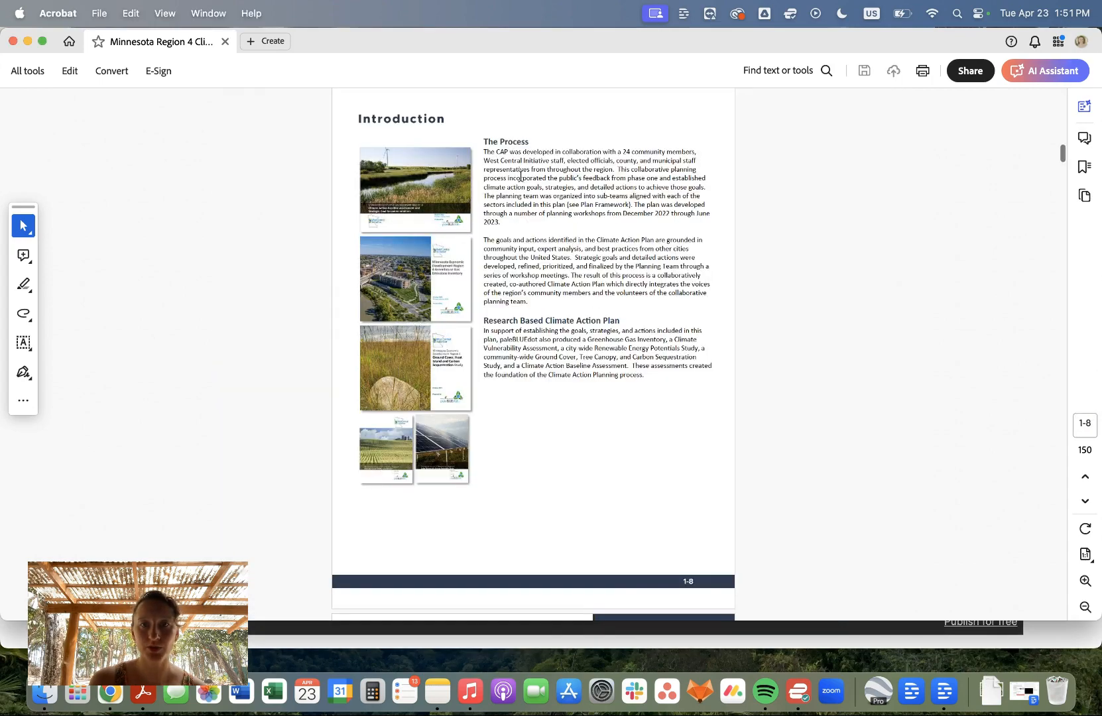
scroll(520, 220, "up", 5)
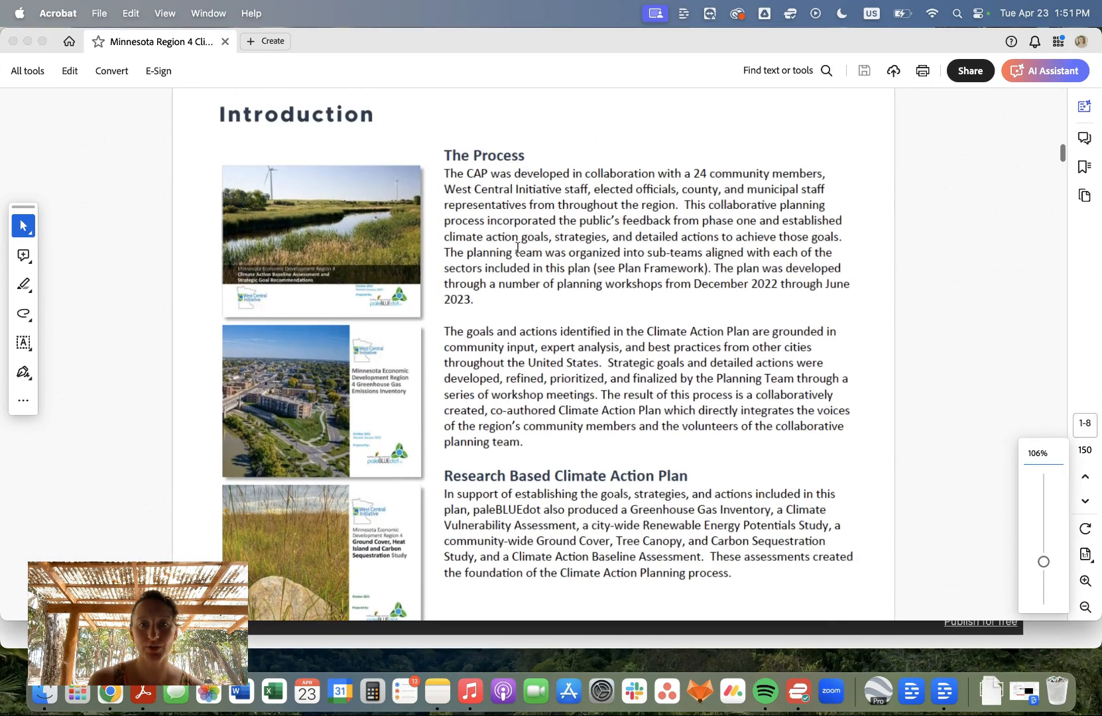
left_click_drag(525, 441, 446, 179)
key("cmd+c")
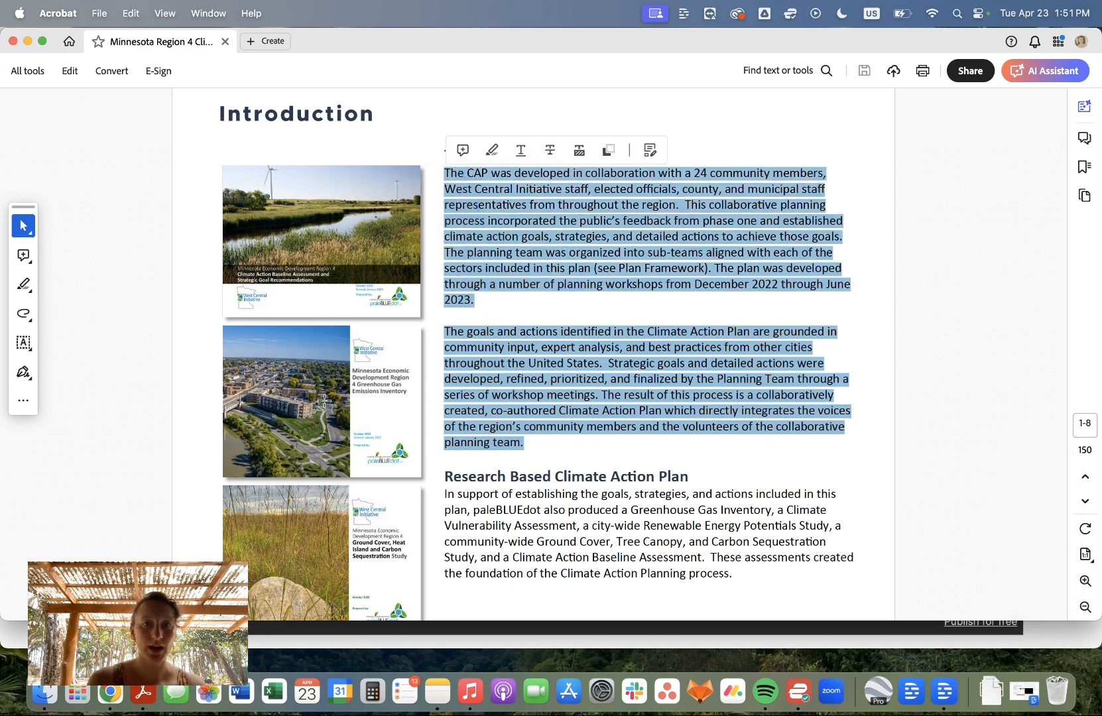
Step: Switch to Chrome and paste the copied paragraphs below the bullet list in the MPCA - Project Summary document
left_click(107, 694)
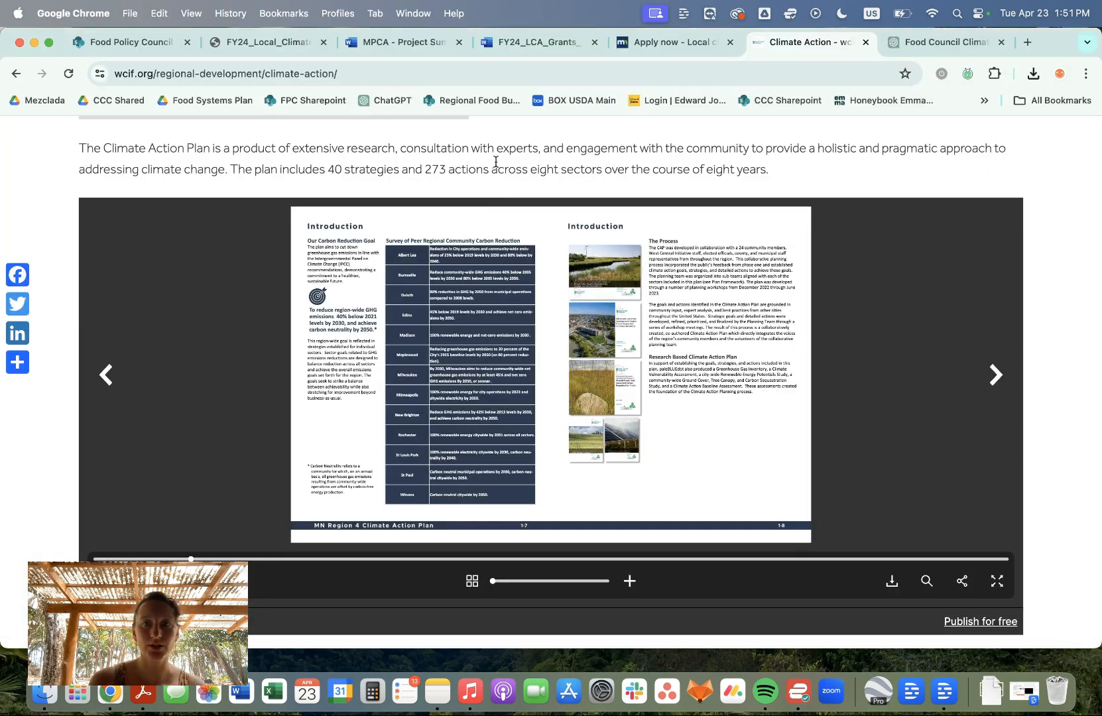
left_click(401, 44)
left_click(413, 468)
key("Return")
key("Return")
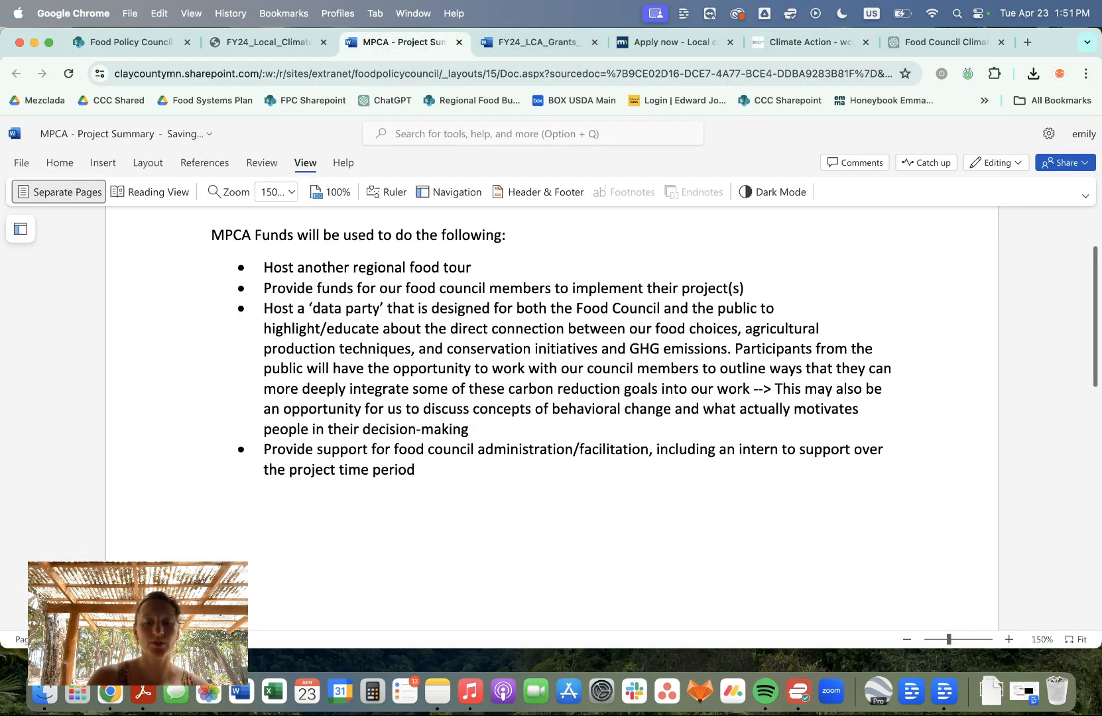
key("cmd+v")
Step: Check the word count of the two pasted Climate Action Plan paragraphs
left_click_drag(398, 549, 206, 291)
left_click(262, 162)
left_click(185, 192)
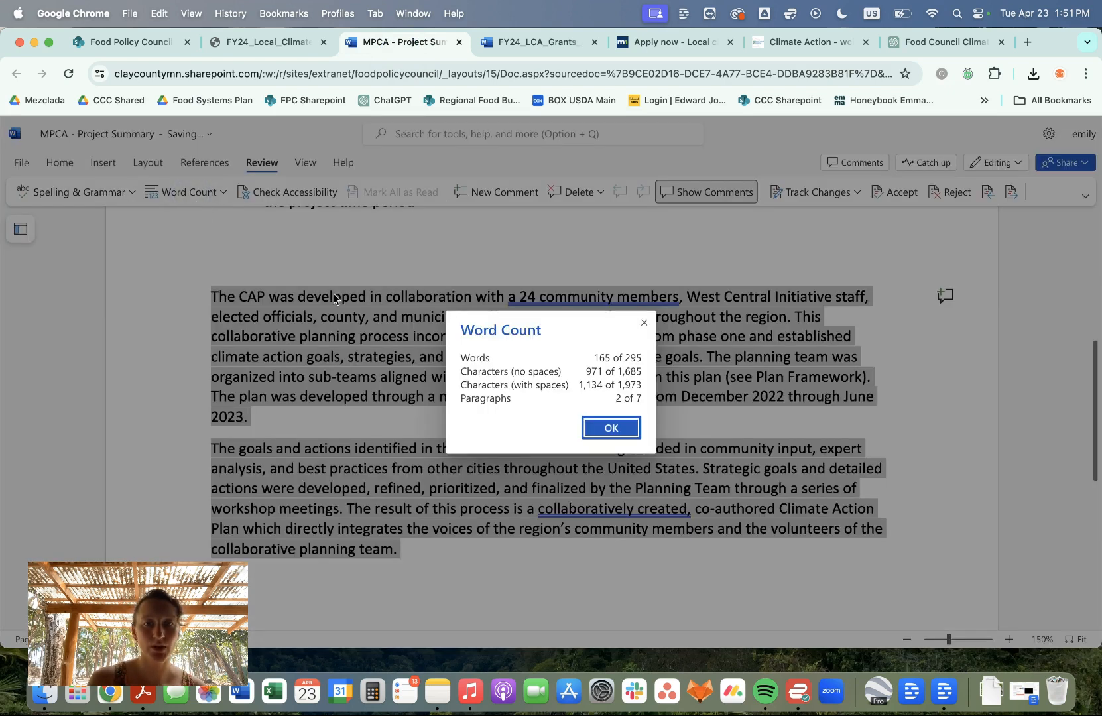
left_click(607, 435)
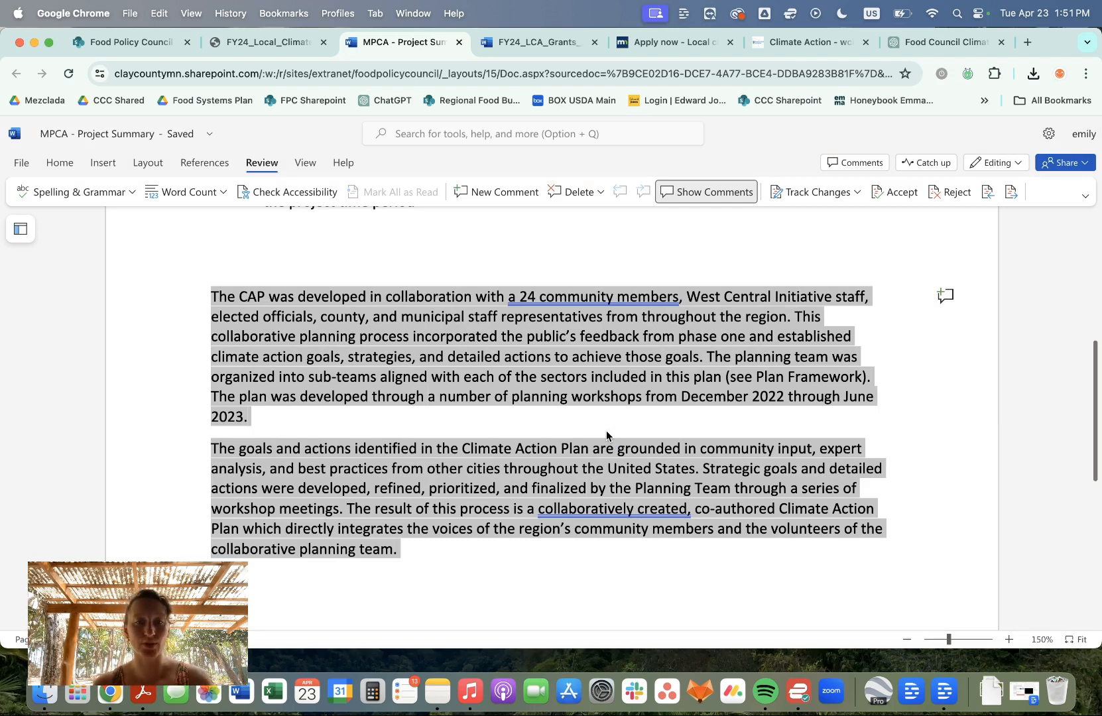
Step: In the ChatGPT conversation, send "Please summarize the following content and reduce it by half:" followed by the two copied Climate Action Plan paragraphs in quotes
left_click(902, 43)
left_click(507, 605)
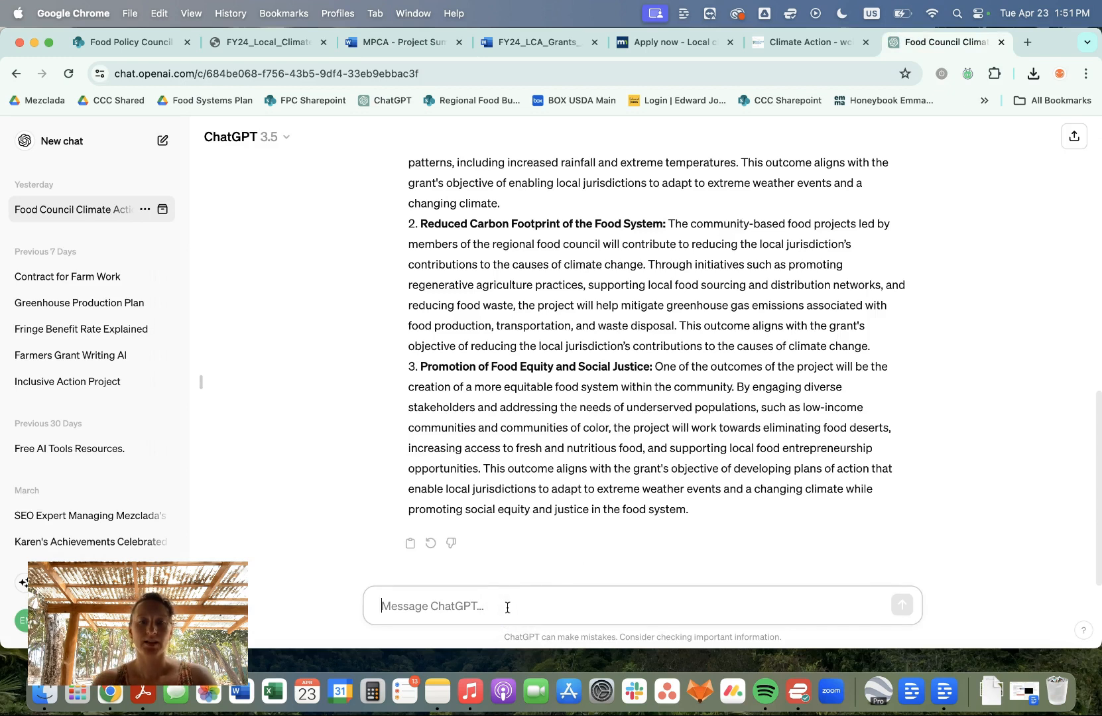
type("Please summarize the following content and reduce it by ha")
key("BackSpace")
type("half\"")
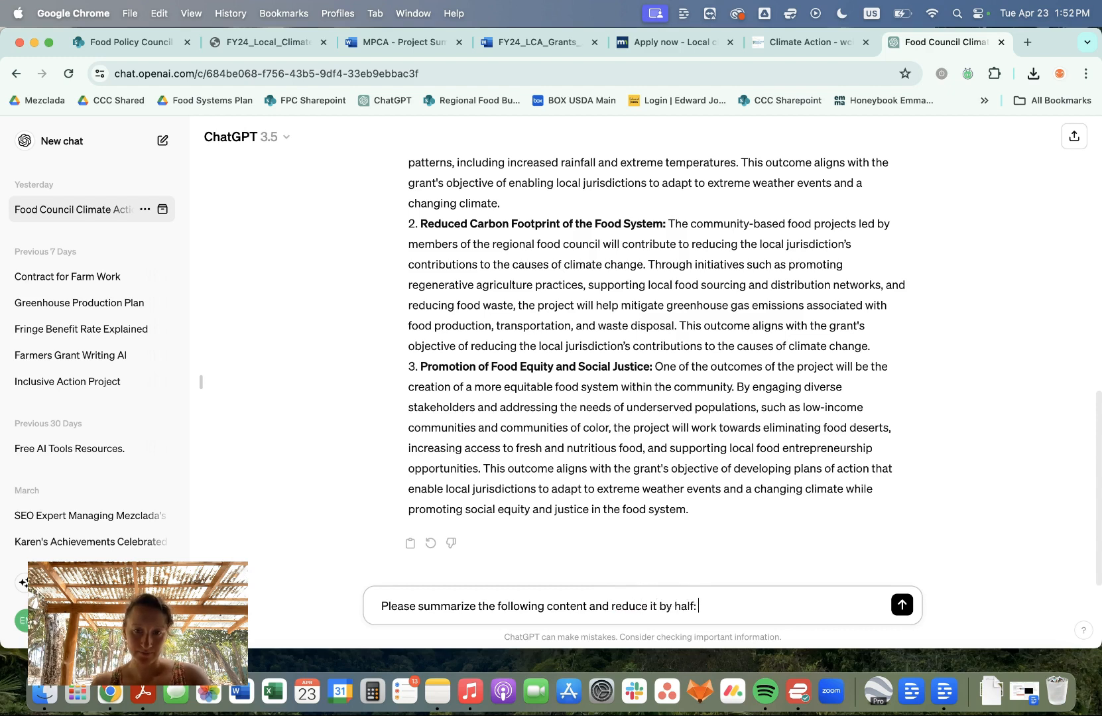
key("super+v")
type("\"")
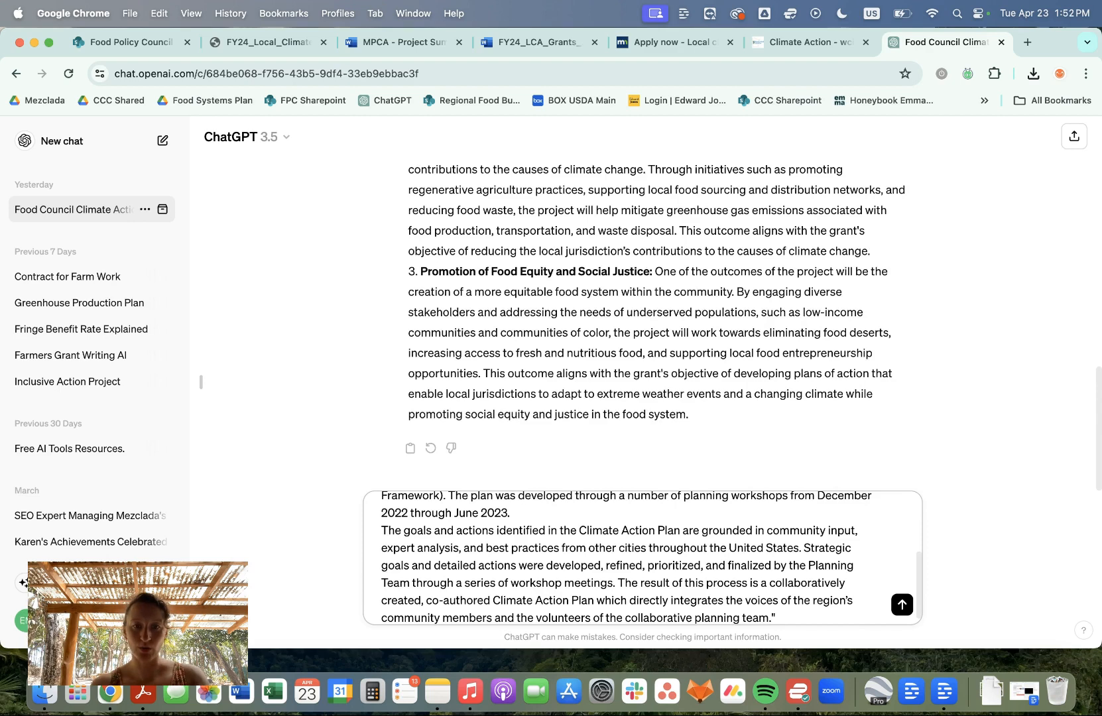
left_click(902, 606)
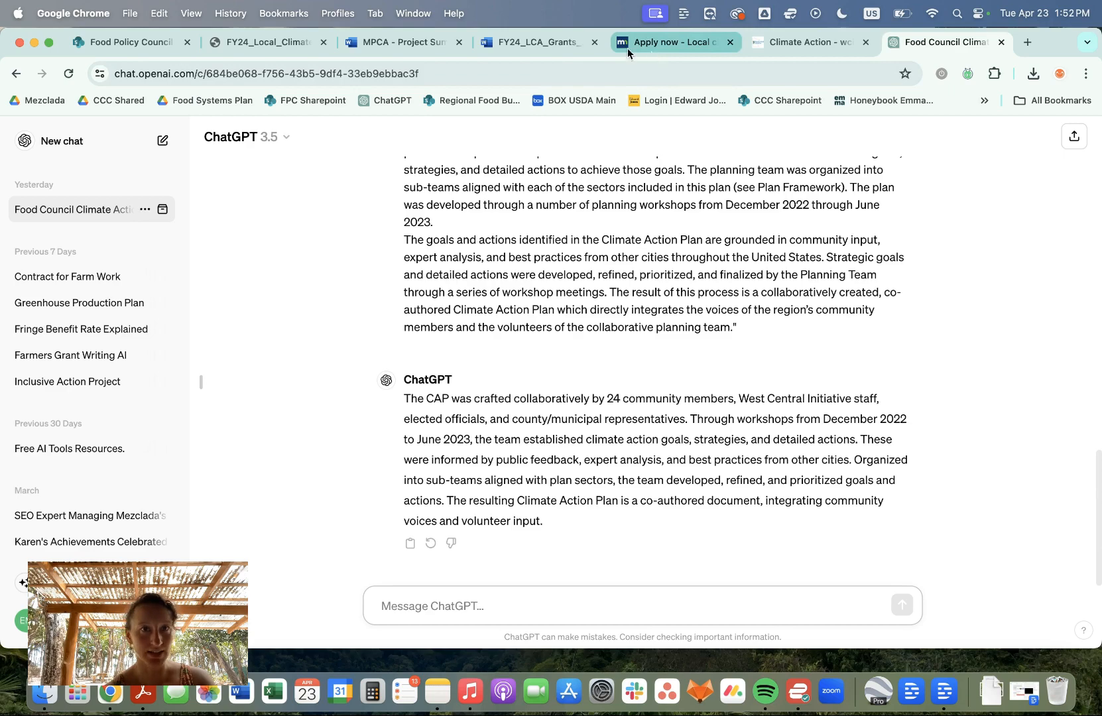
Step: In the FY24_LCA_Grants_Application_Final document, review the answer describing the process and participants behind the existing plan
left_click(394, 42)
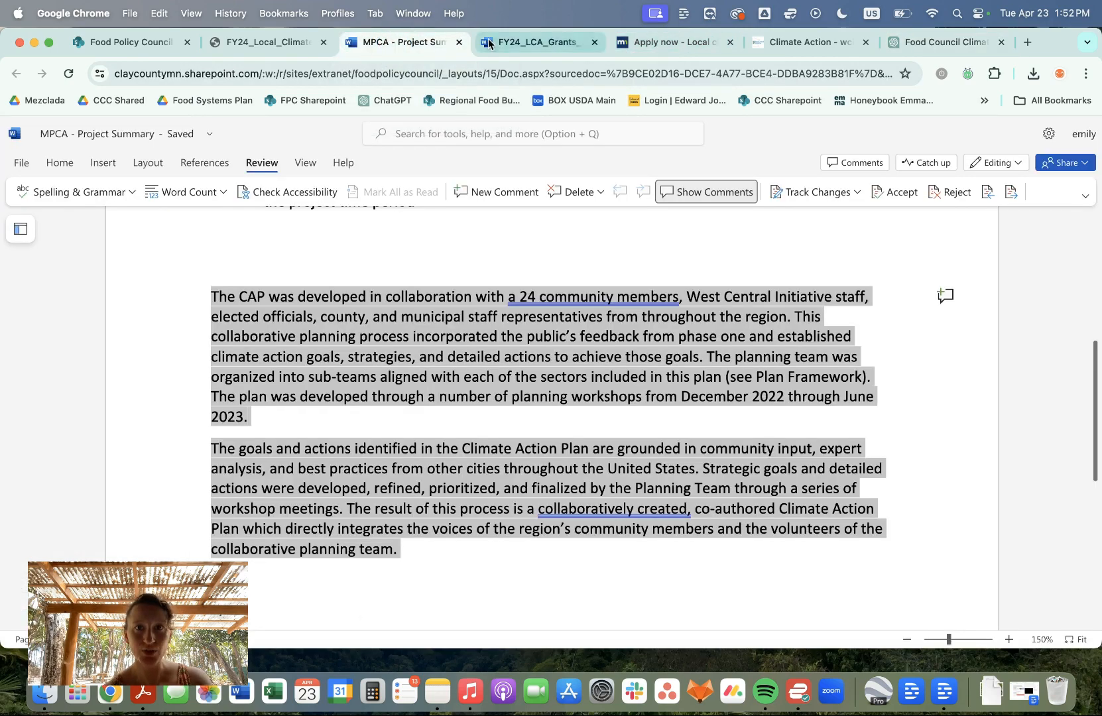
left_click(538, 42)
scroll(365, 358, "up", 3)
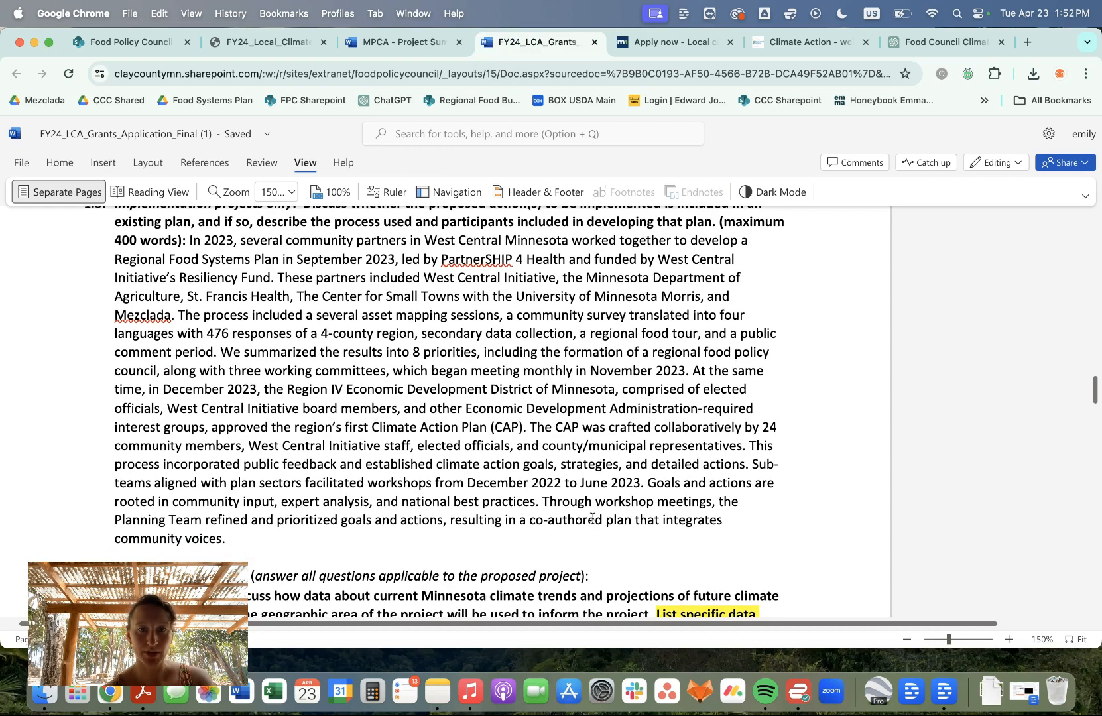
scroll(396, 478, "down", 5)
scroll(396, 477, "down", 2)
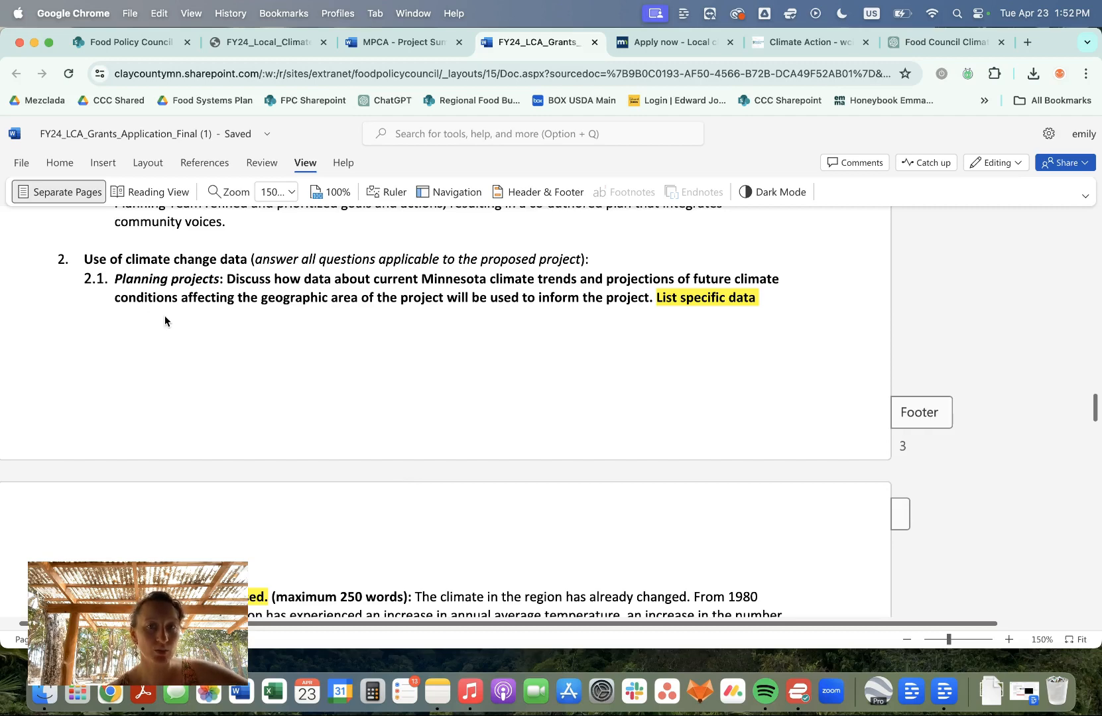
Step: Read the question 2.1 answer on regional climate trends and open the comment thread on its Outcome 1 data sources
scroll(164, 315, "down", 10)
scroll(164, 315, "up", 12)
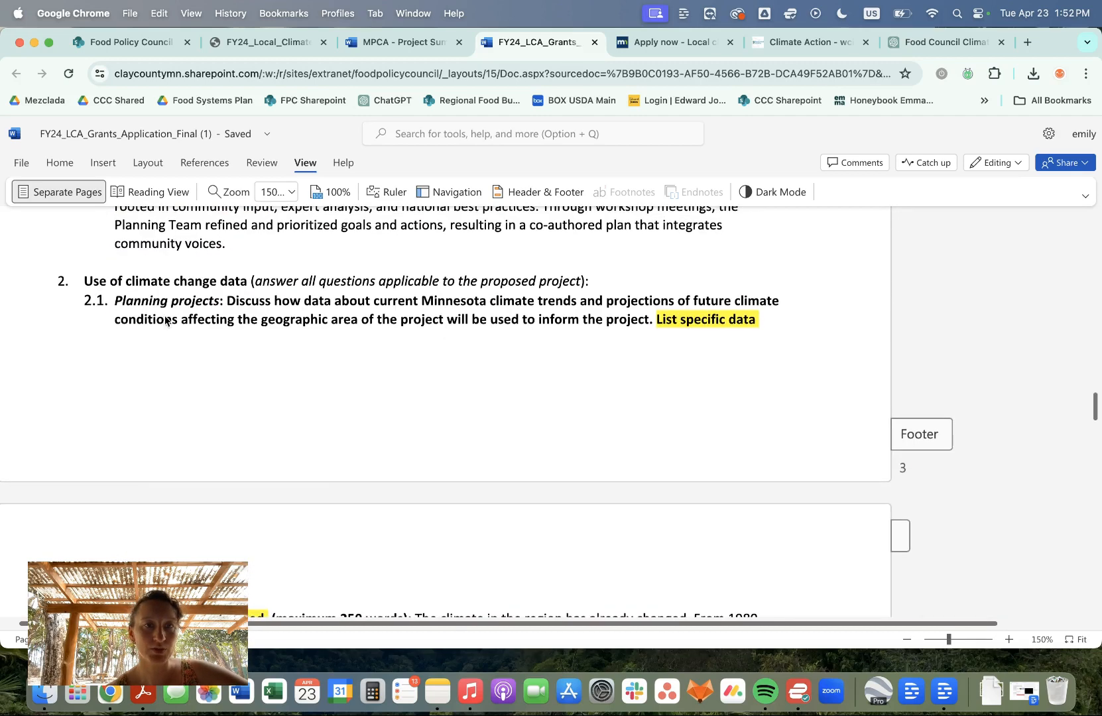
scroll(150, 392, "down", 20)
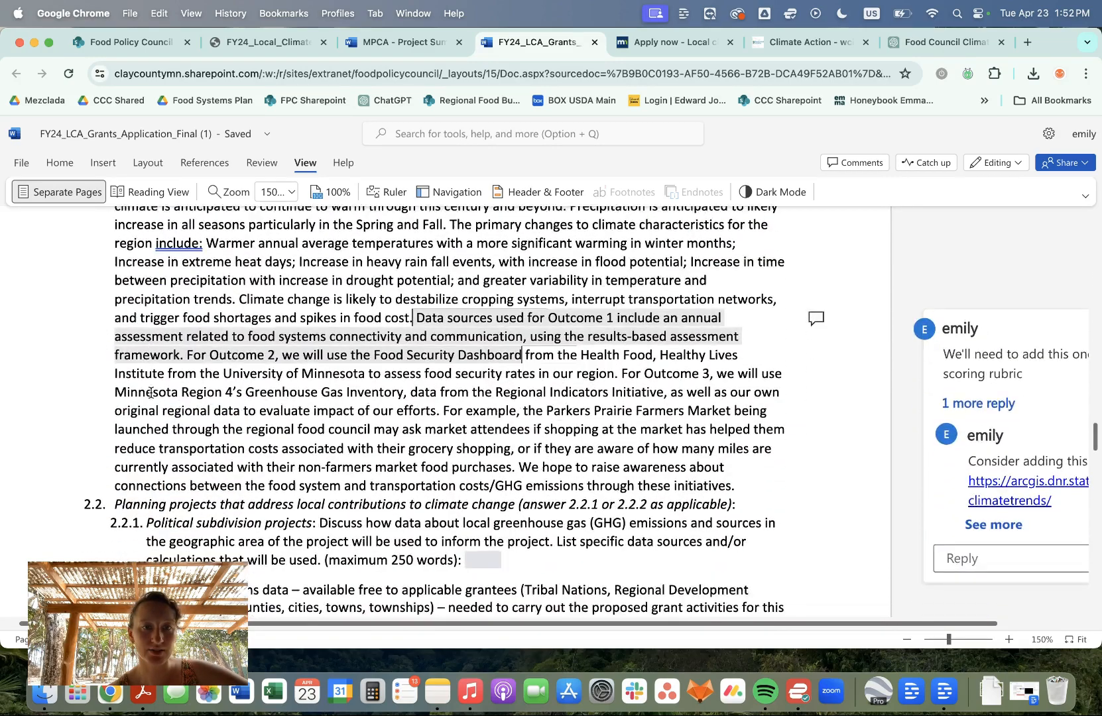
scroll(150, 392, "down", 2)
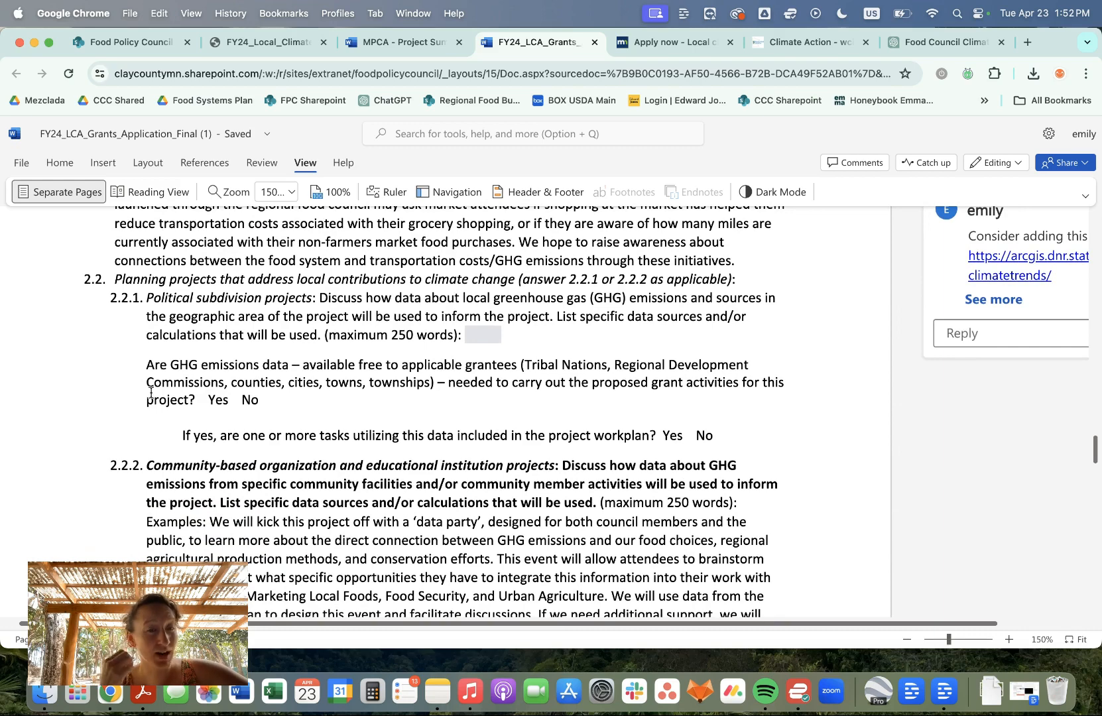
scroll(151, 391, "up", 10)
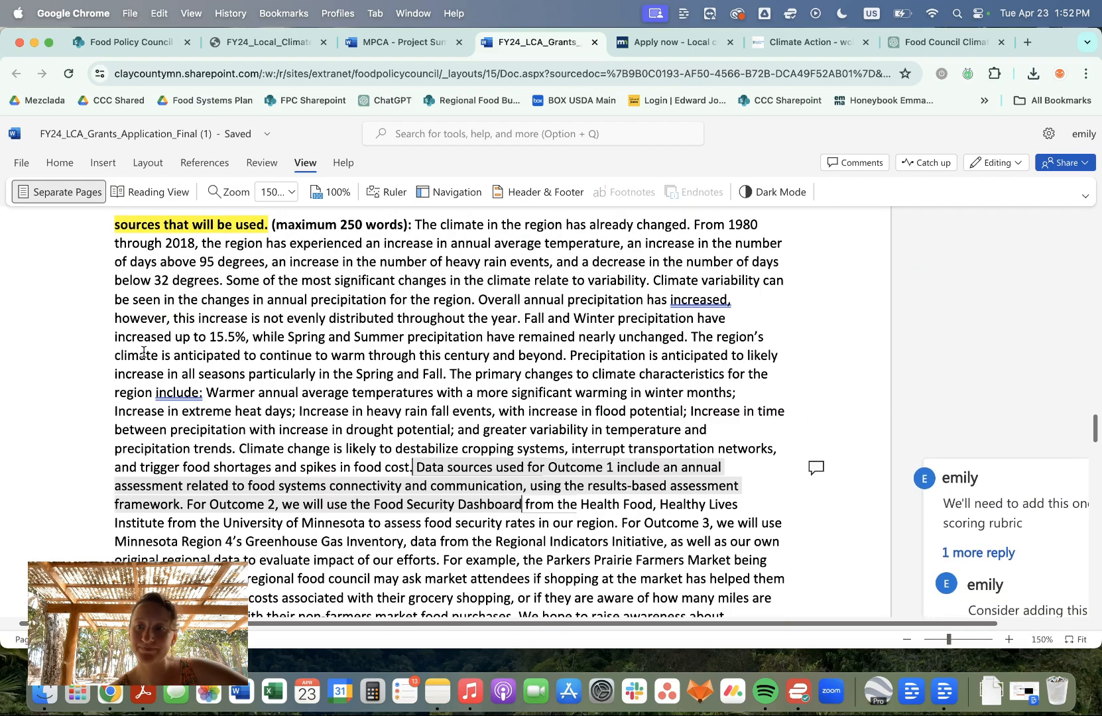
scroll(143, 351, "up", 1)
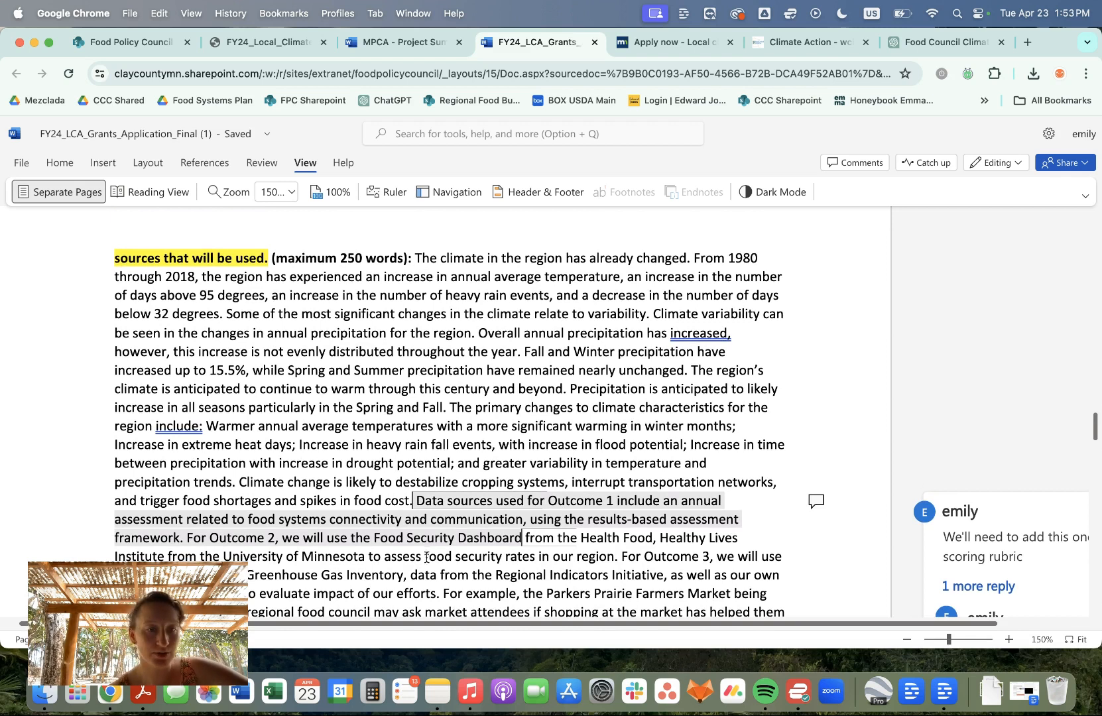
scroll(411, 411, "down", 5)
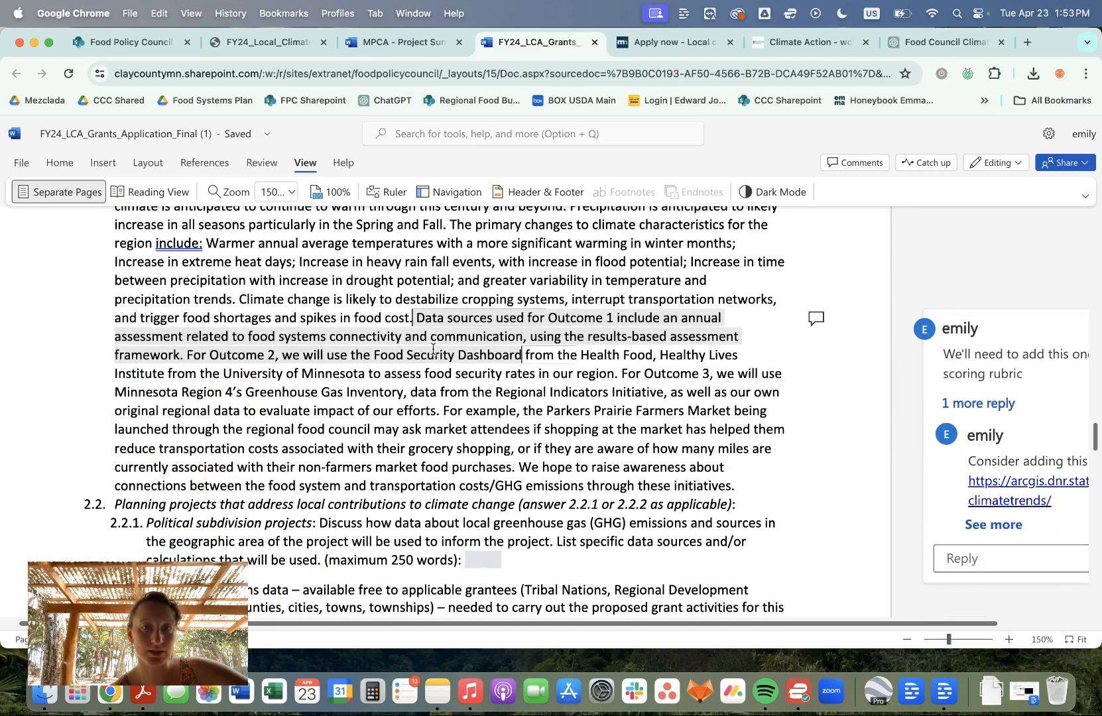
left_click(415, 321)
scroll(415, 322, "up", 10)
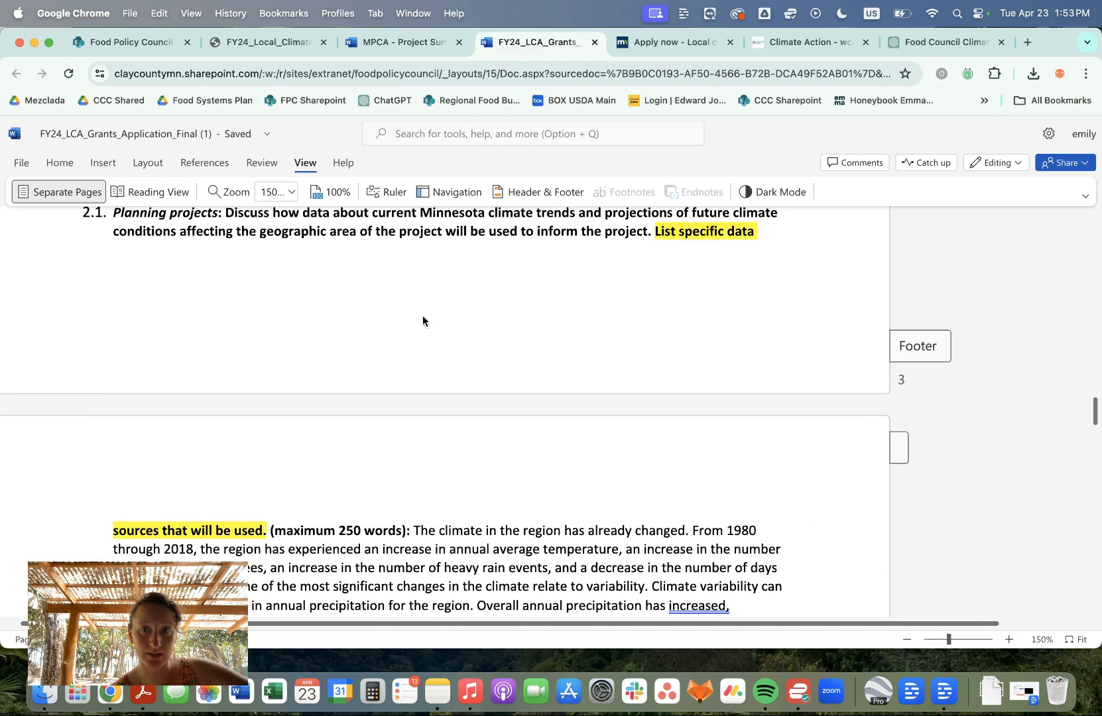
scroll(349, 305, "down", 4)
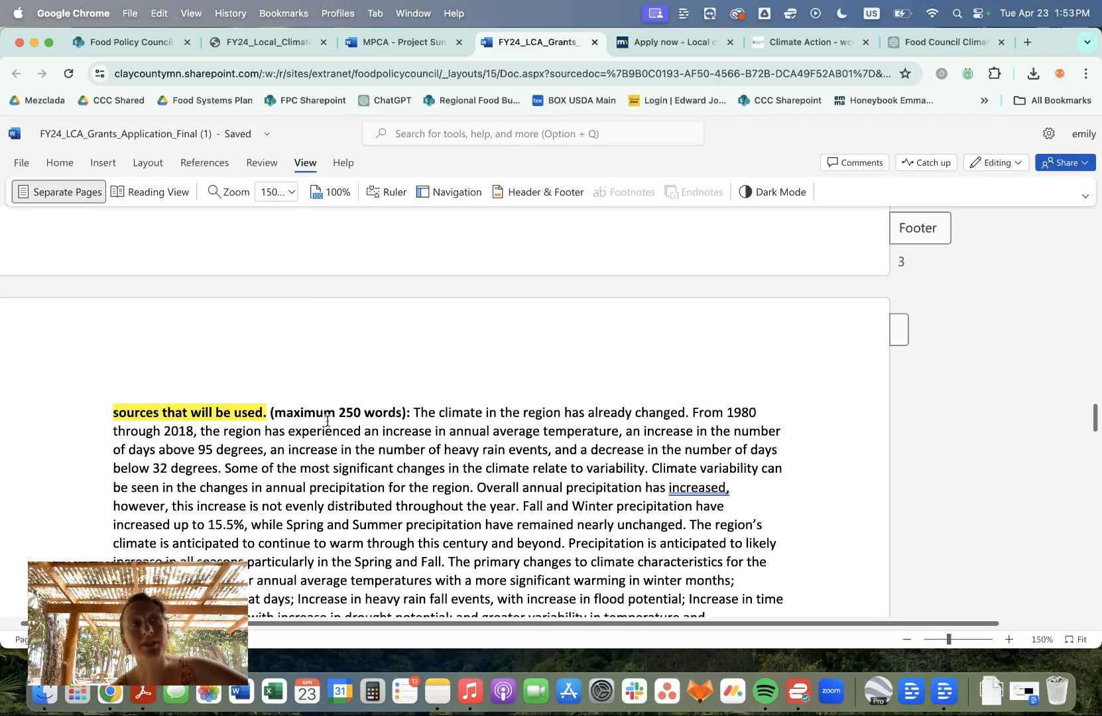
scroll(326, 420, "down", 10)
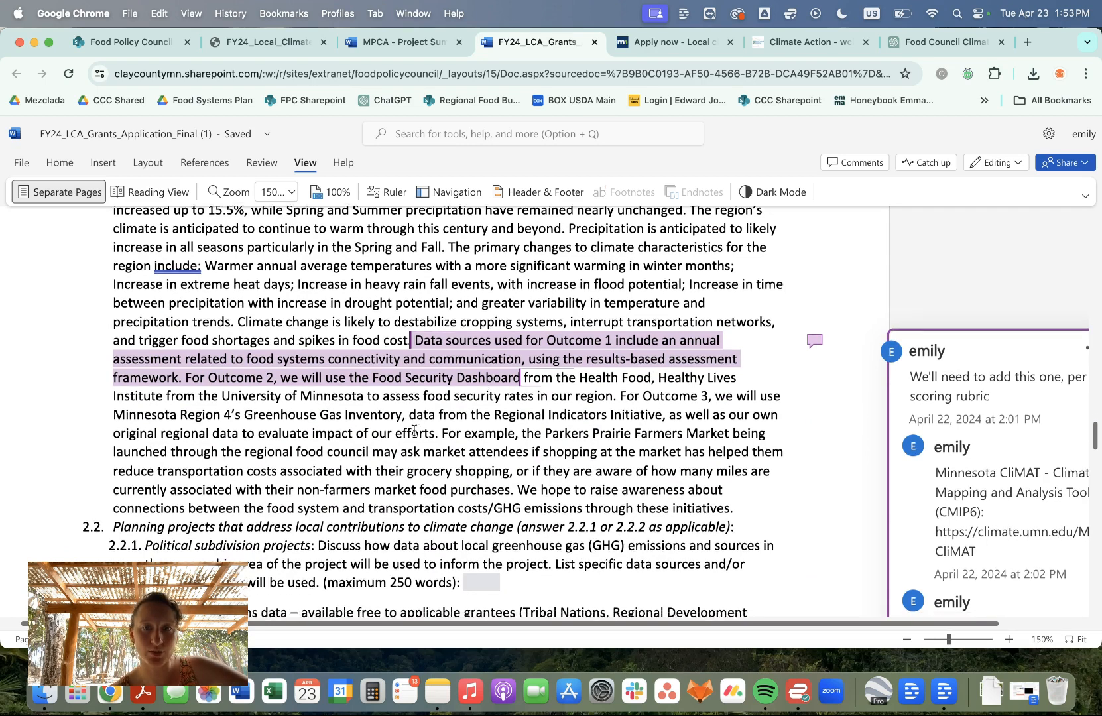
scroll(392, 278, "down", 3)
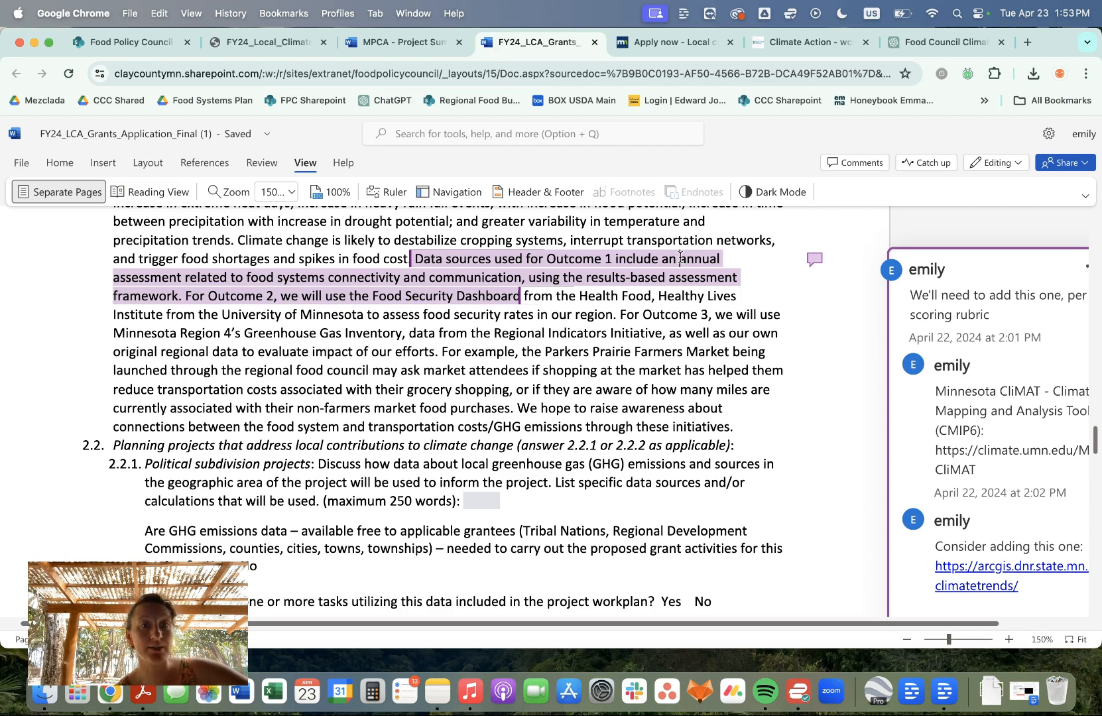
Step: Examine the data sources cited for Outcomes 2 and 3, highlighting Minnesota Region 4's Greenhouse Gas Inventory in the text
left_click(204, 296)
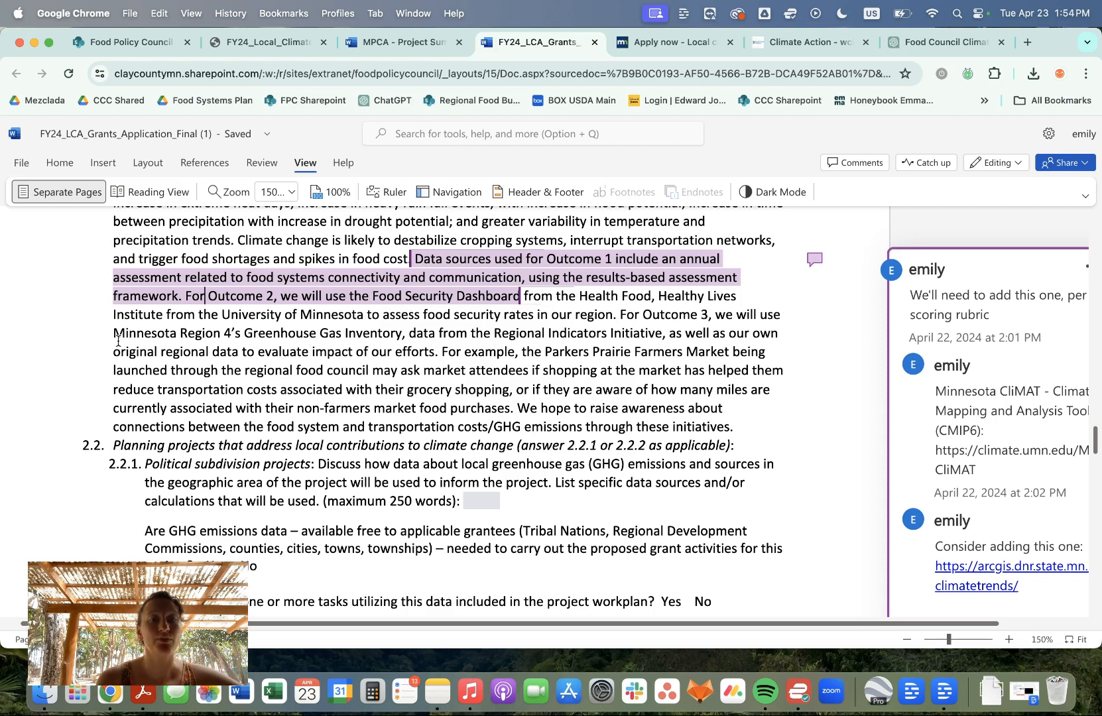
left_click_drag(118, 340, 408, 339)
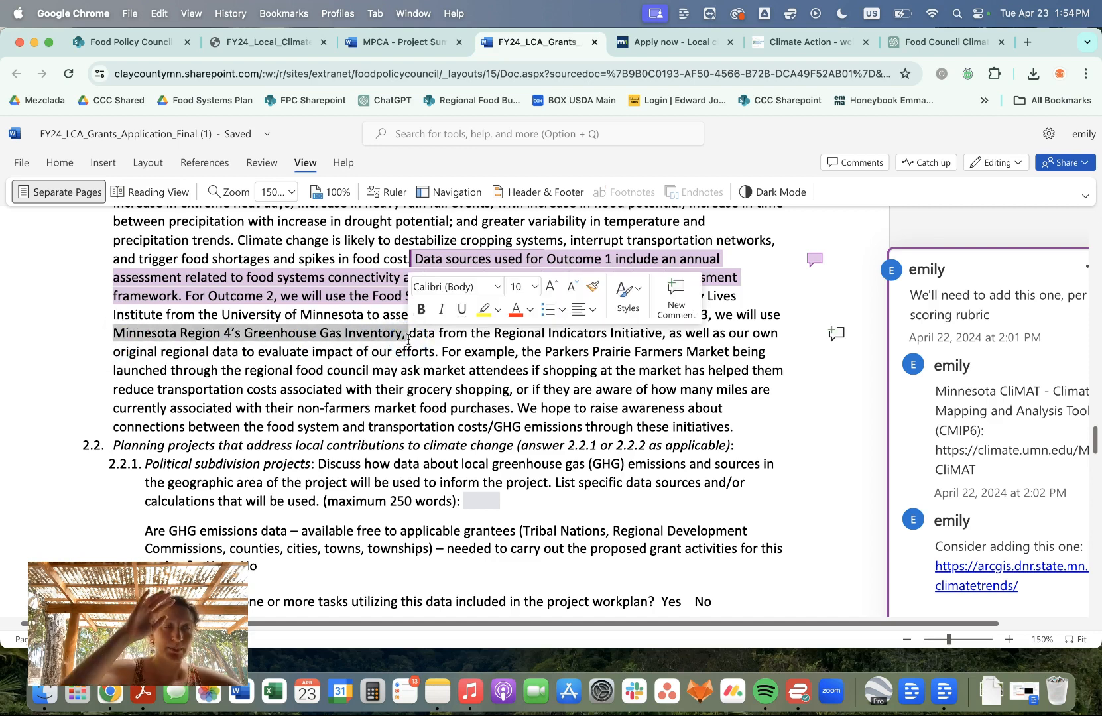
left_click(408, 338)
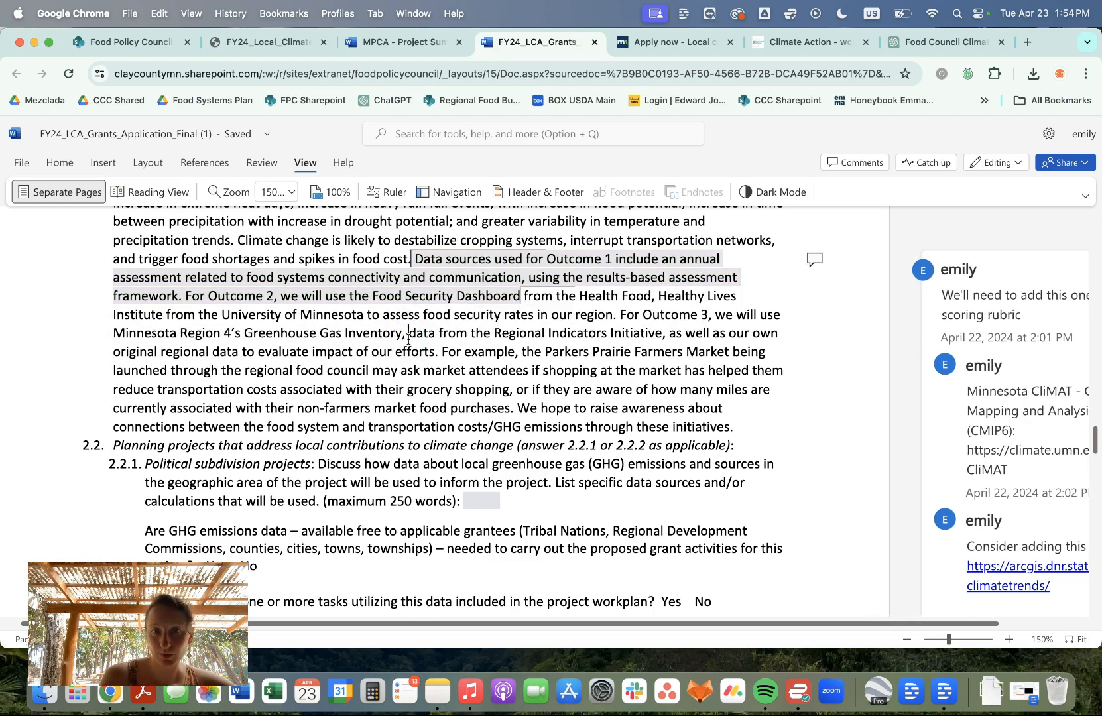
scroll(285, 353, "down", 1)
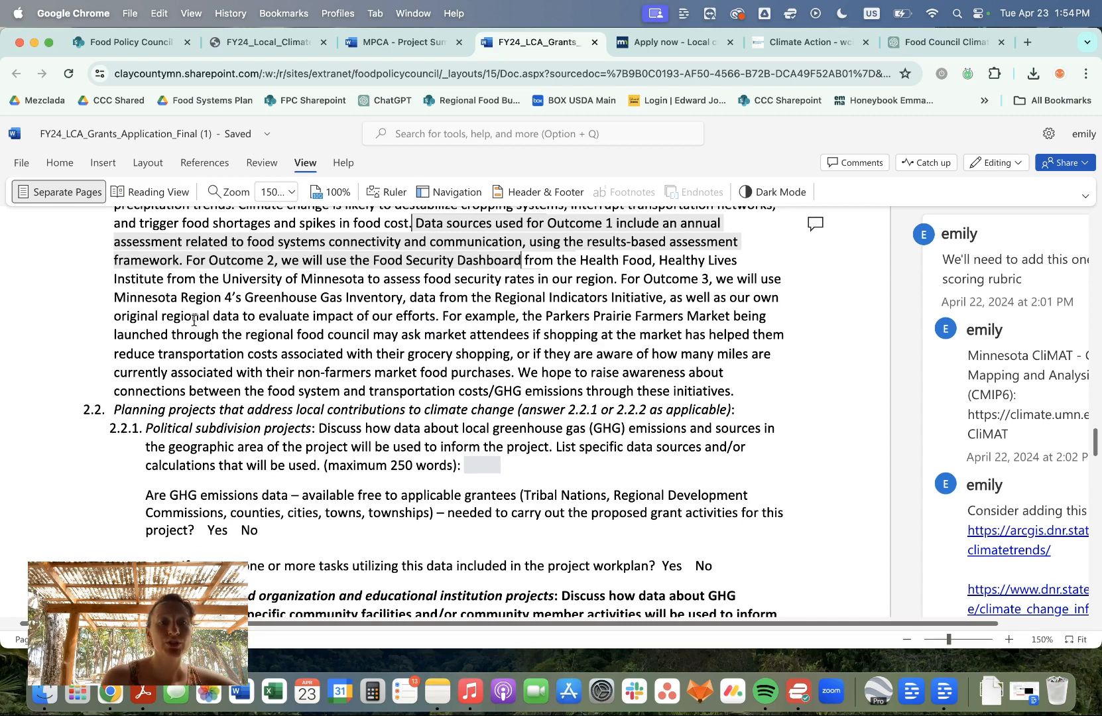
left_click(1084, 395)
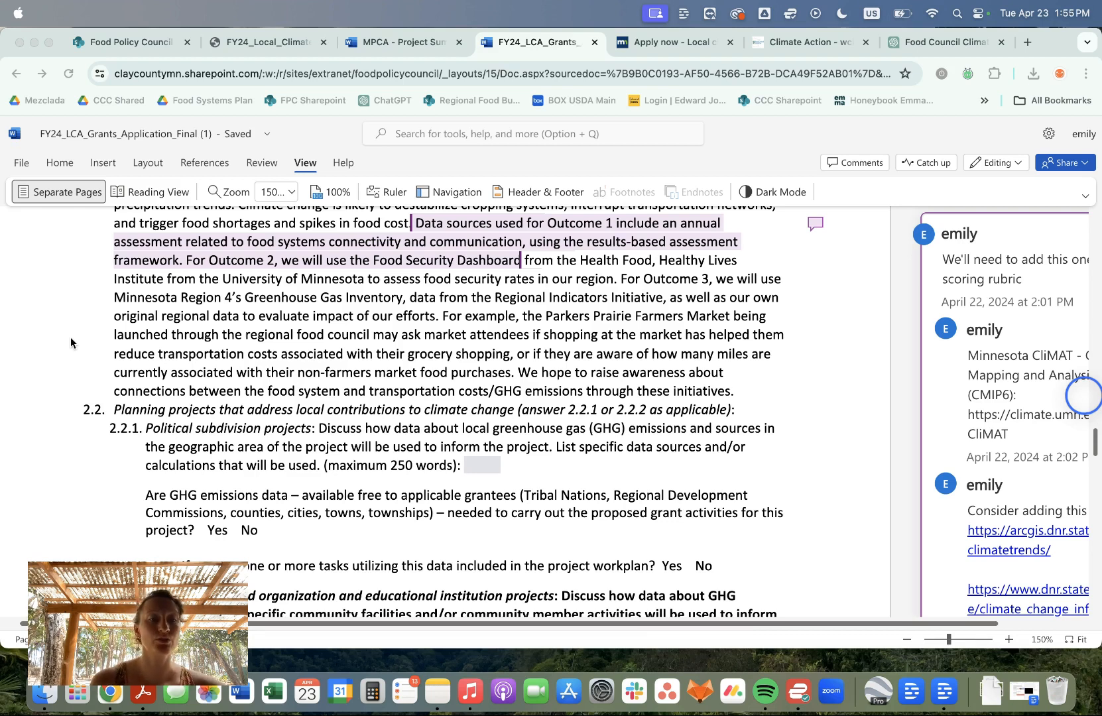
Step: Review questions 2.2 to 2.4 on greenhouse gas data and implementation projects, including the "data party" answer under 2.2.2
scroll(70, 337, "down", 5)
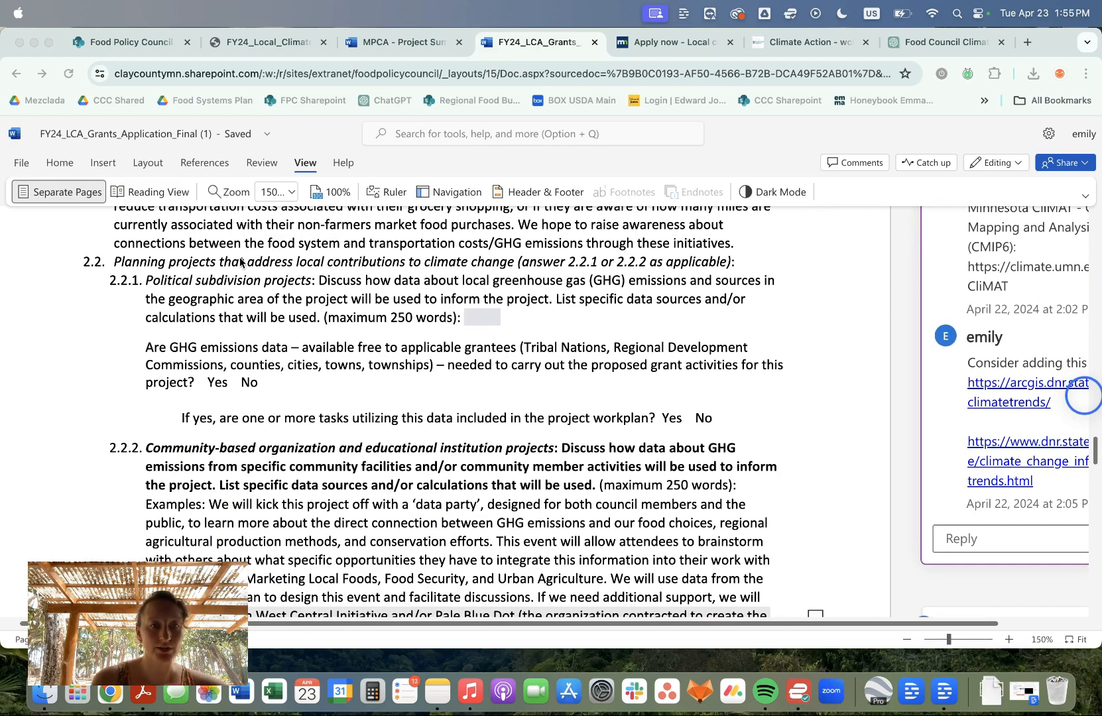
scroll(131, 363, "down", 6)
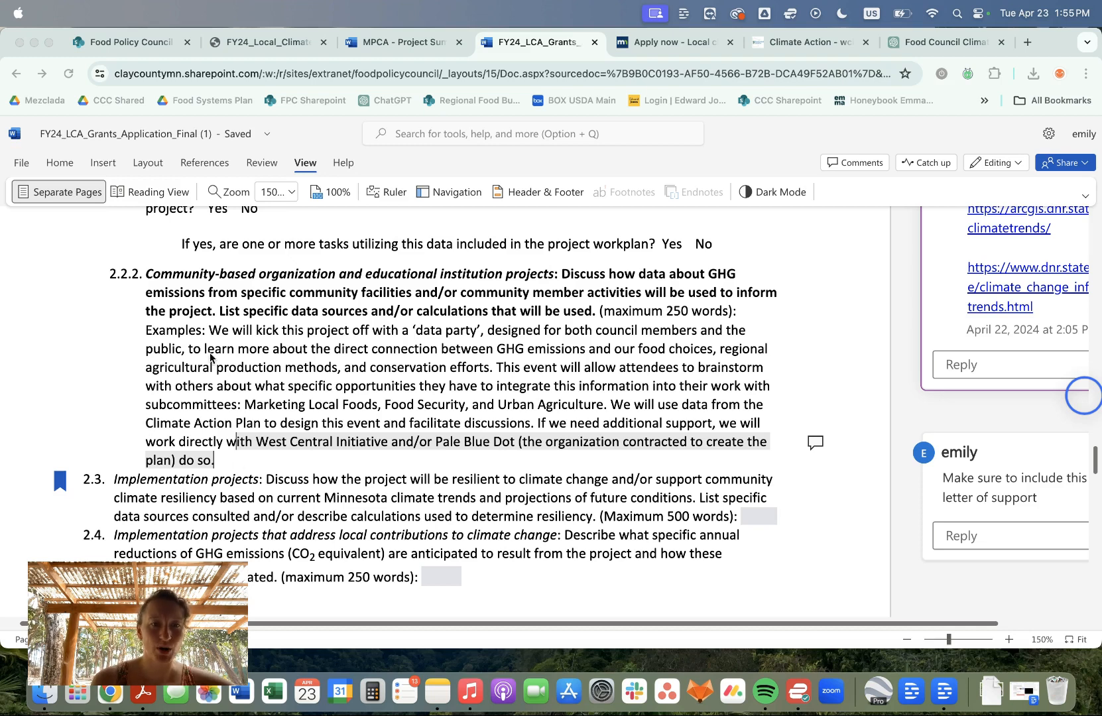
scroll(139, 391, "down", 4)
scroll(139, 391, "down", 3)
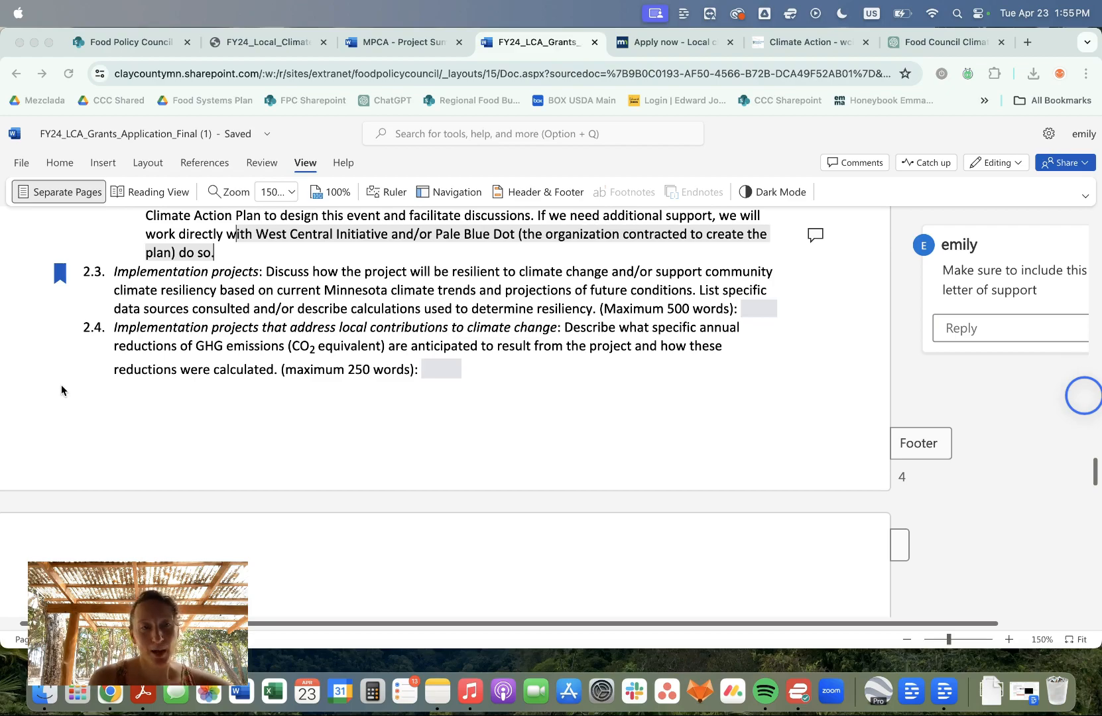
scroll(61, 384, "down", 20)
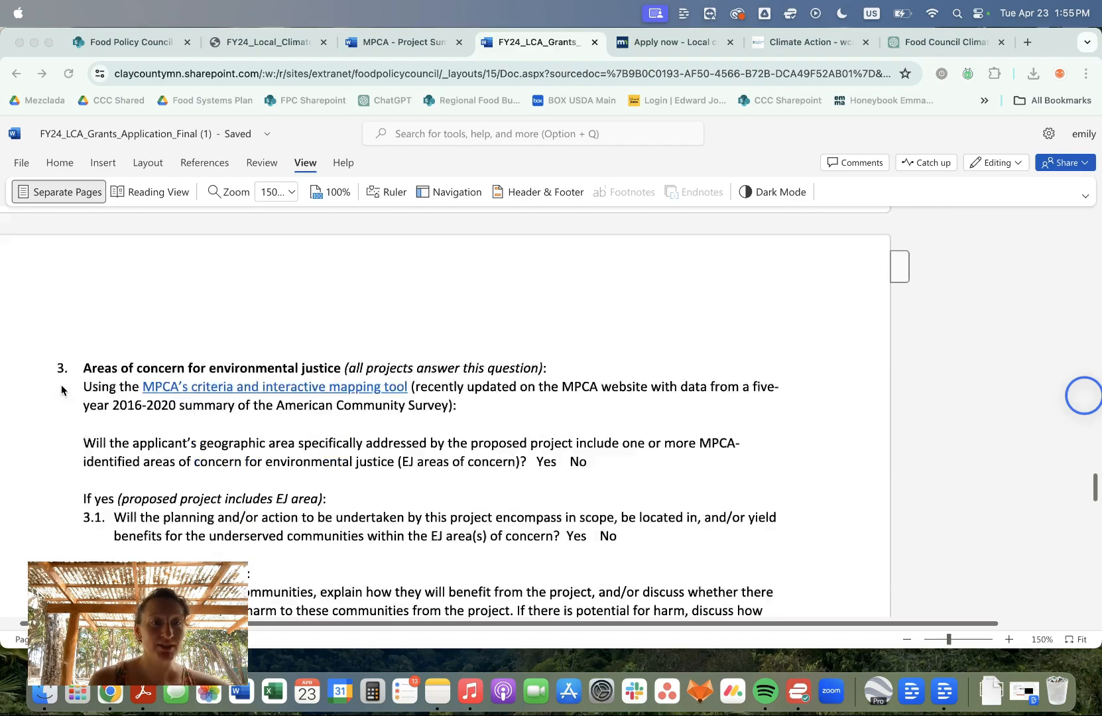
scroll(61, 388, "up", 20)
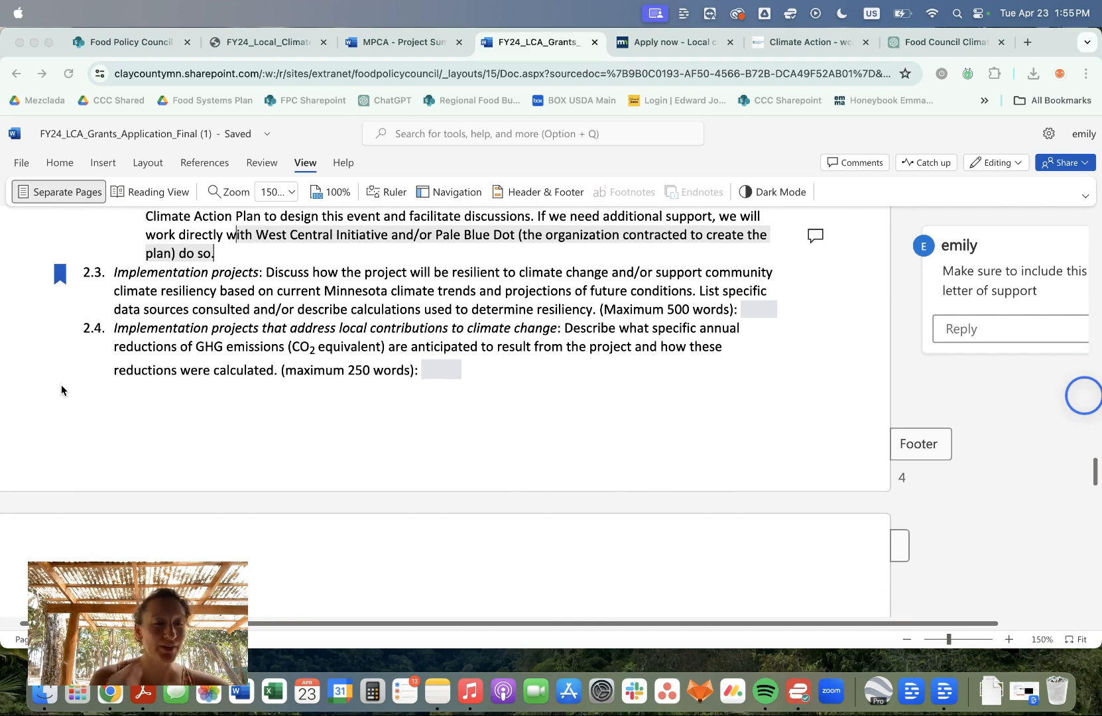
scroll(61, 384, "down", 5)
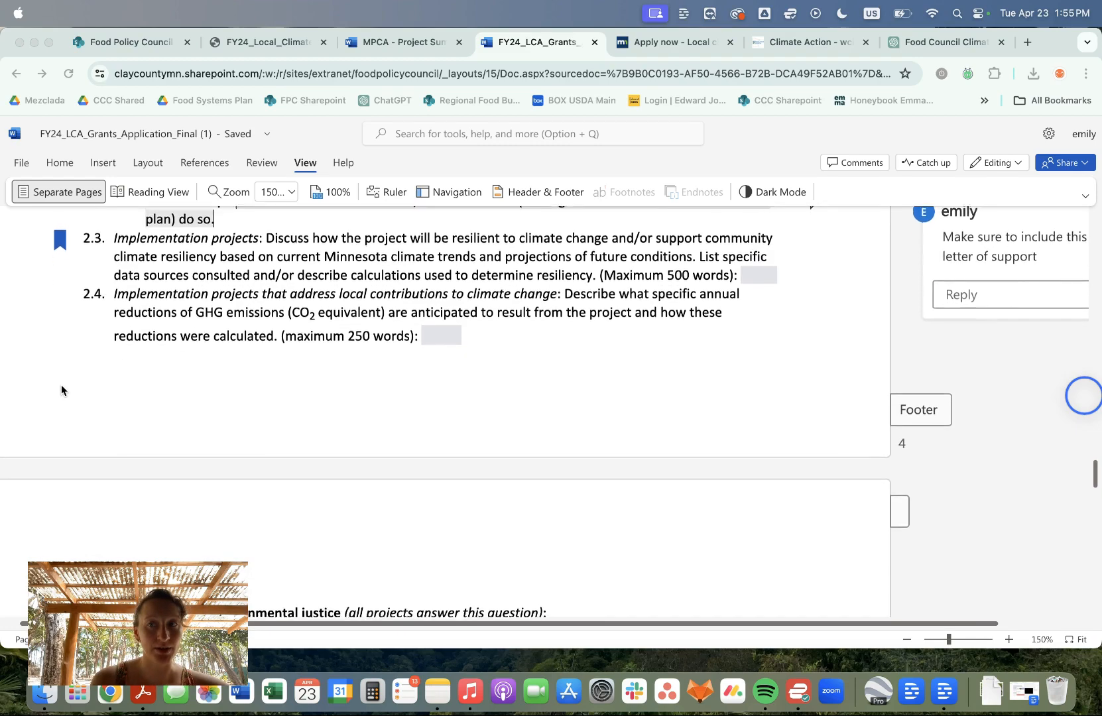
Step: Read the application's sections 3 to 5 on environmental justice areas, engagement and involvement, and project co-benefits
scroll(61, 387, "down", 5)
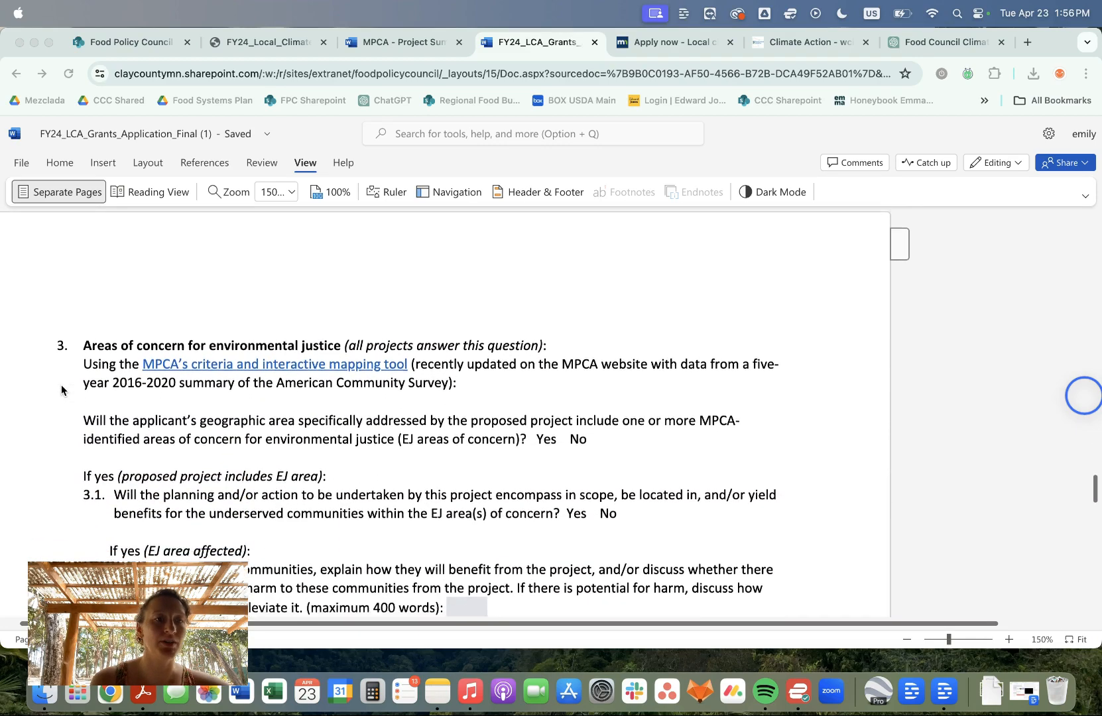
scroll(61, 390, "down", 1)
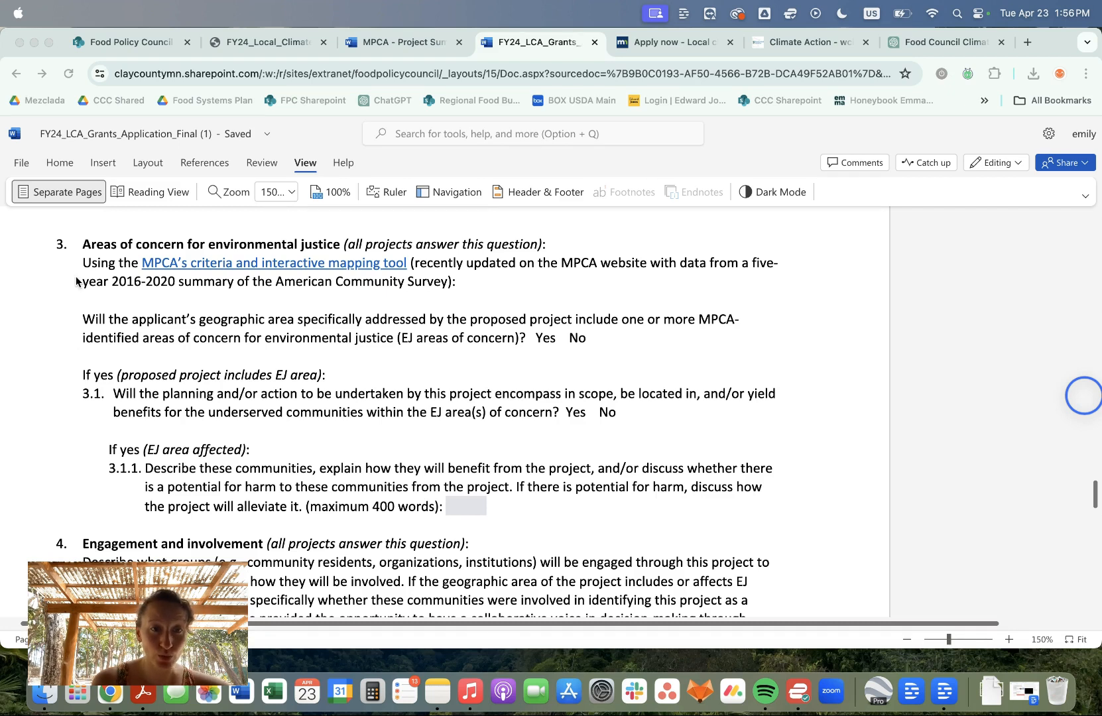
scroll(76, 281, "down", 1)
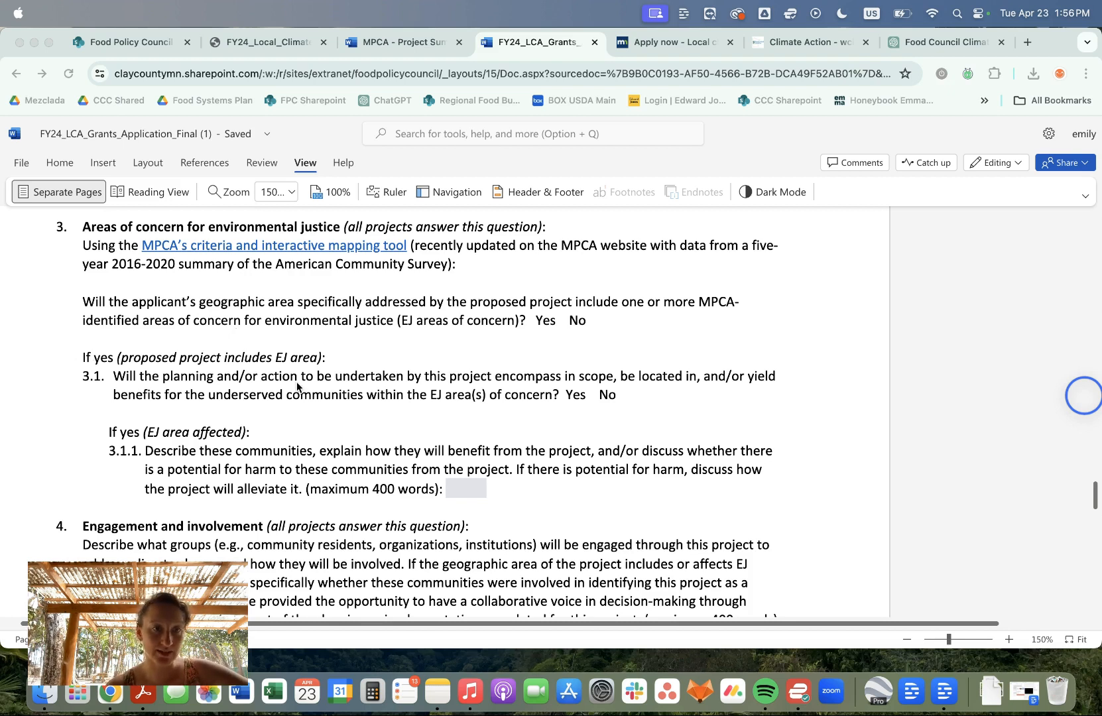
scroll(123, 396, "down", 1)
scroll(122, 397, "down", 2)
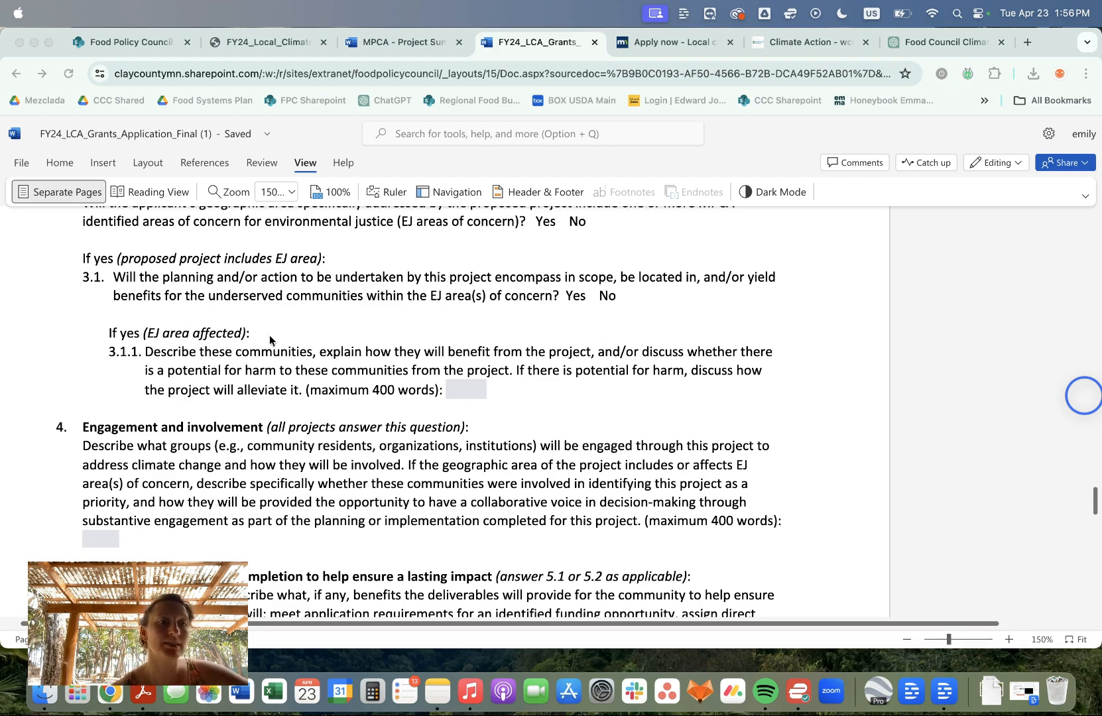
scroll(188, 351, "down", 1)
scroll(187, 352, "down", 1)
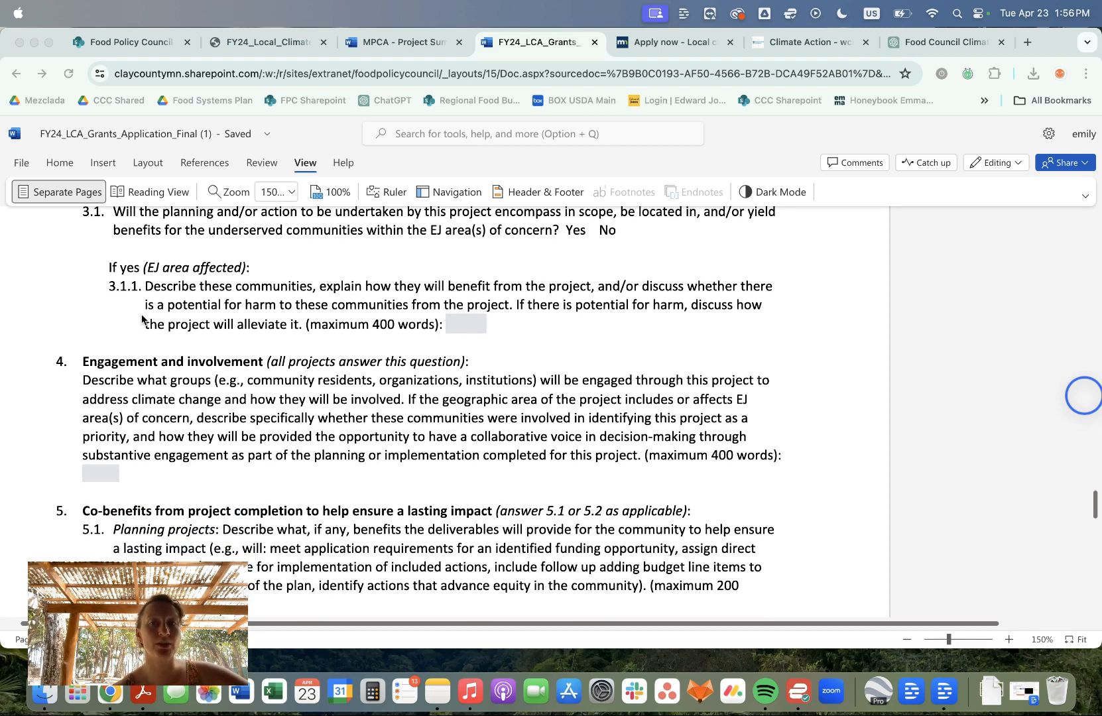
scroll(142, 319, "down", 1)
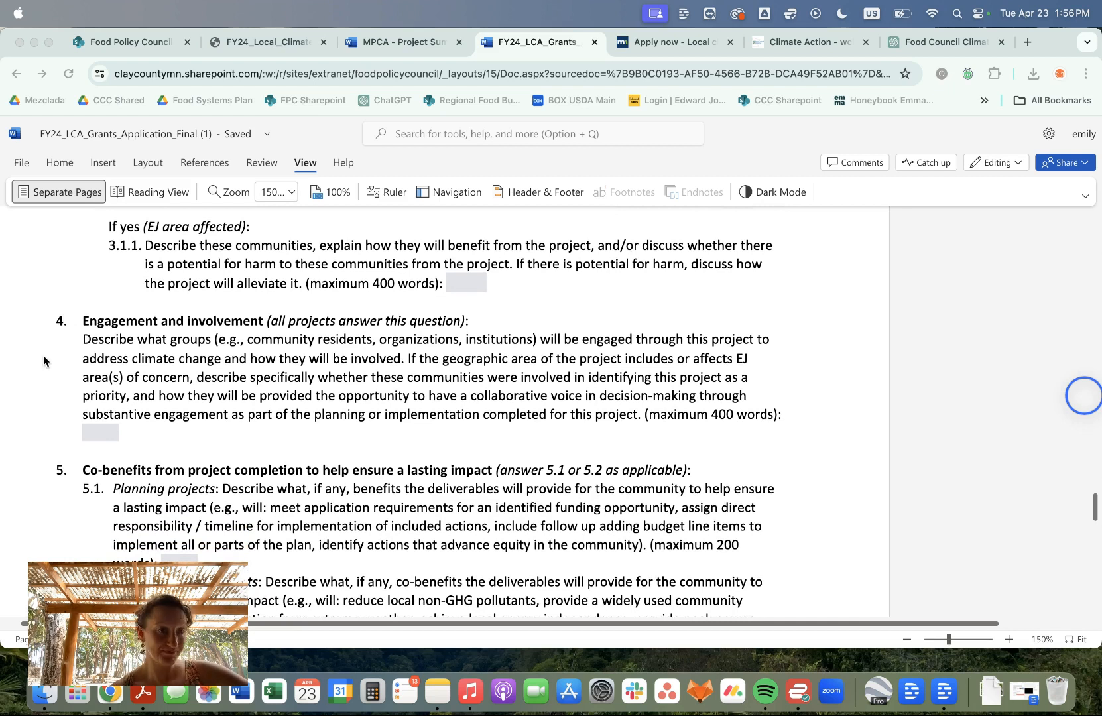
scroll(43, 360, "down", 2)
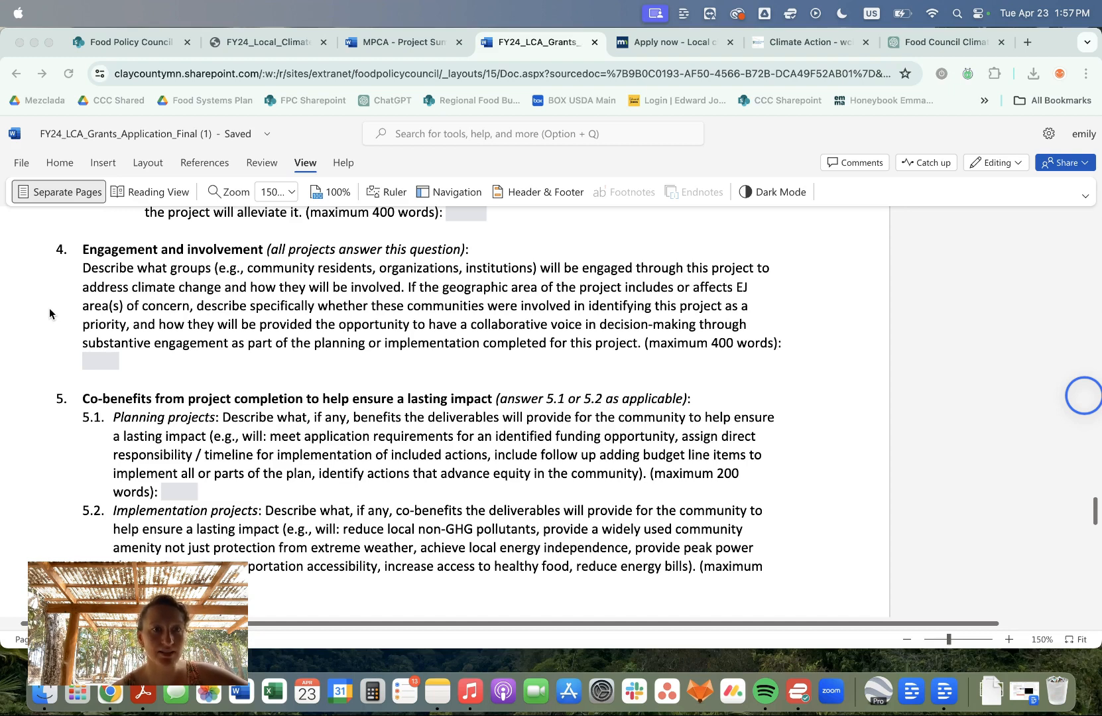
Step: Highlight the "Implementation projects:" label of question 5.2 in yellow
scroll(49, 308, "down", 1)
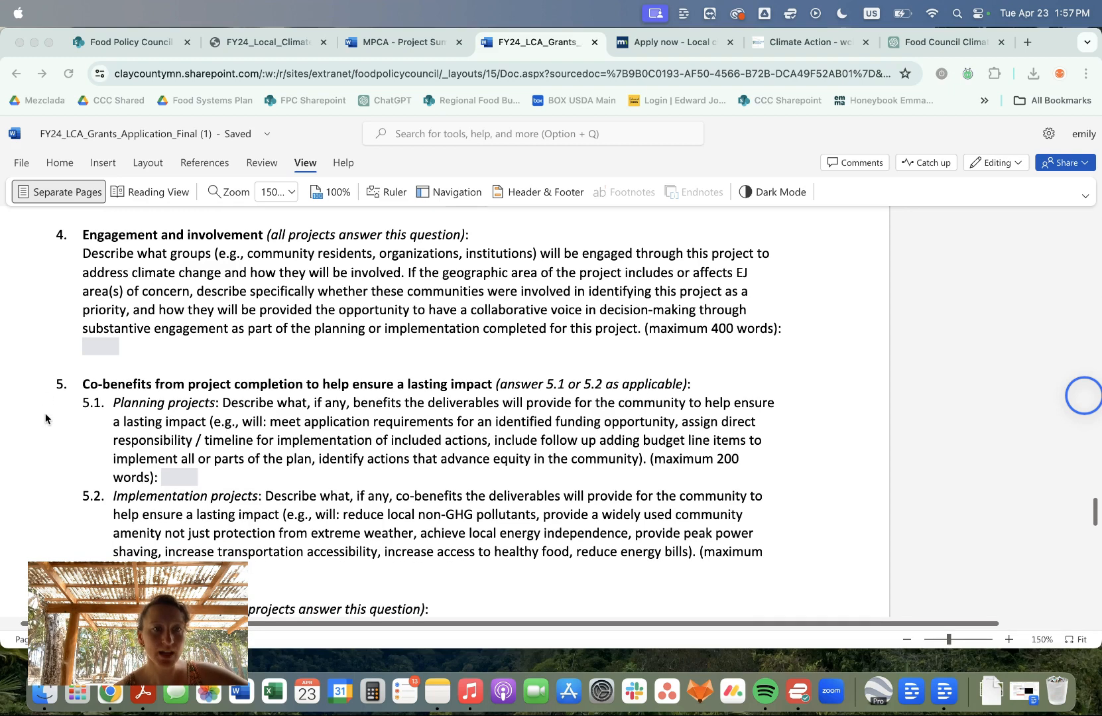
scroll(53, 371, "down", 5)
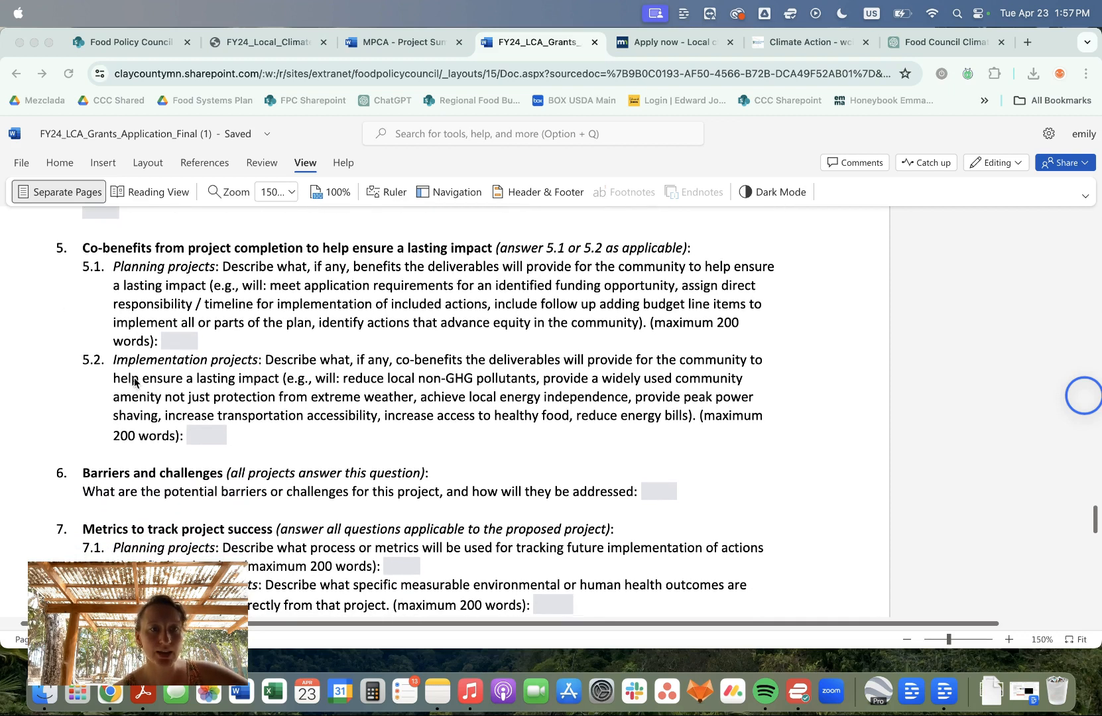
left_click_drag(117, 364, 261, 366)
left_click(336, 331)
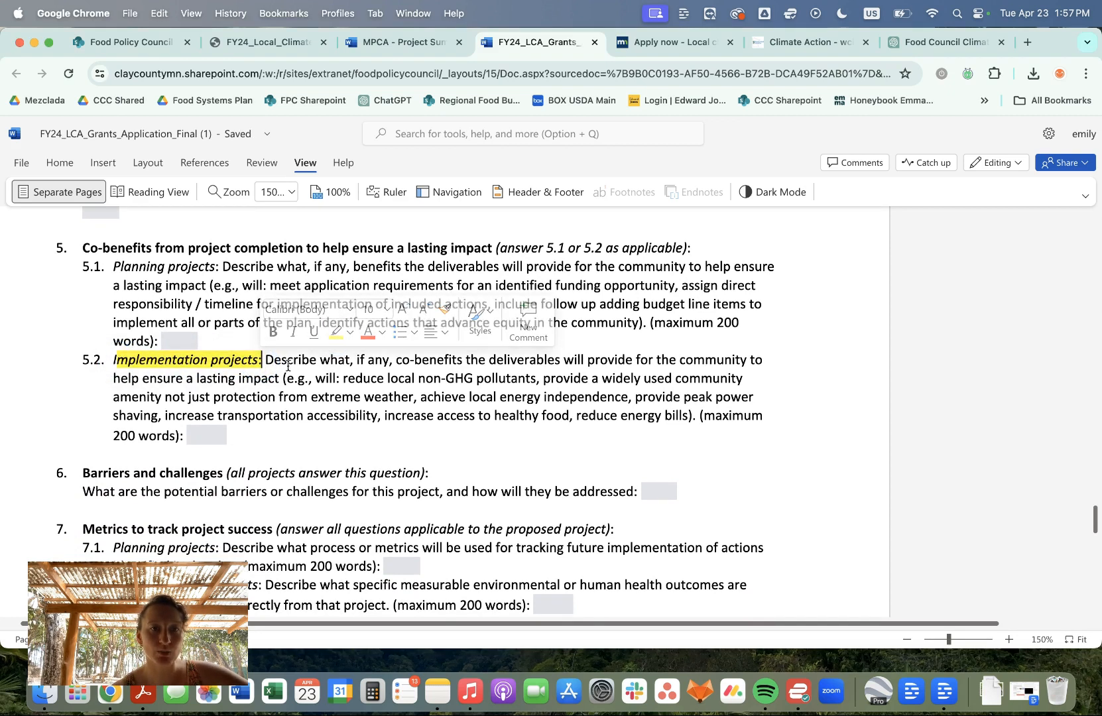
left_click(265, 360)
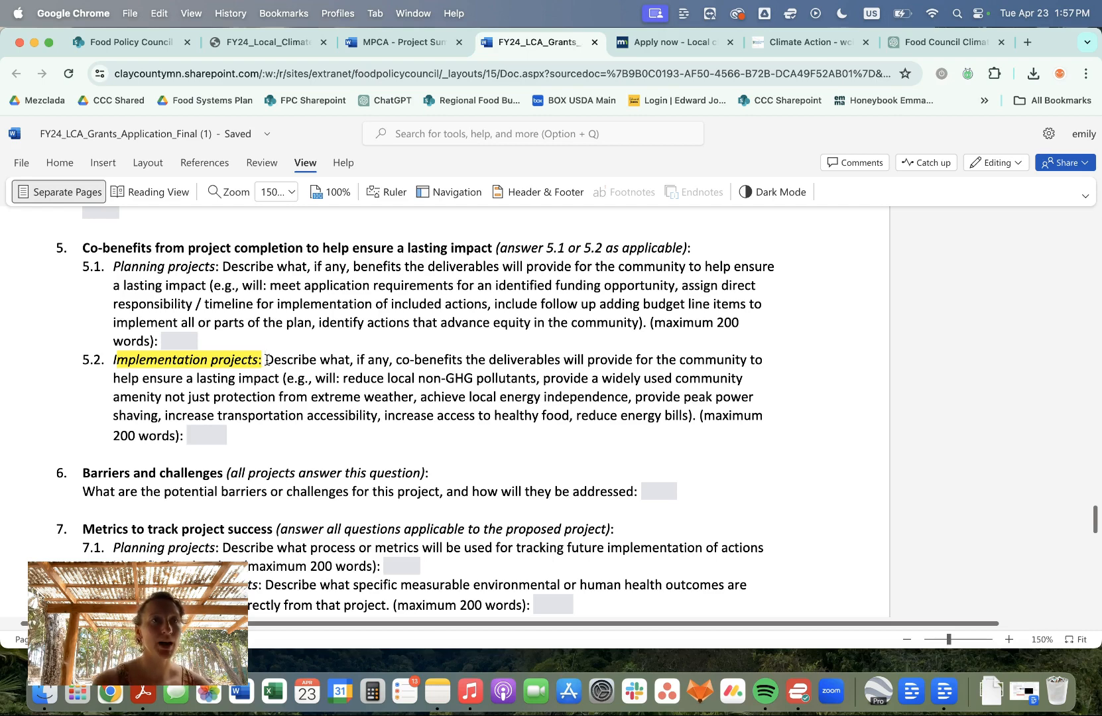
Step: Go back to the application's instructions and select the due date in the submission deadline sentence
scroll(266, 360, "up", 20)
scroll(266, 360, "up", 10)
scroll(266, 360, "down", 4)
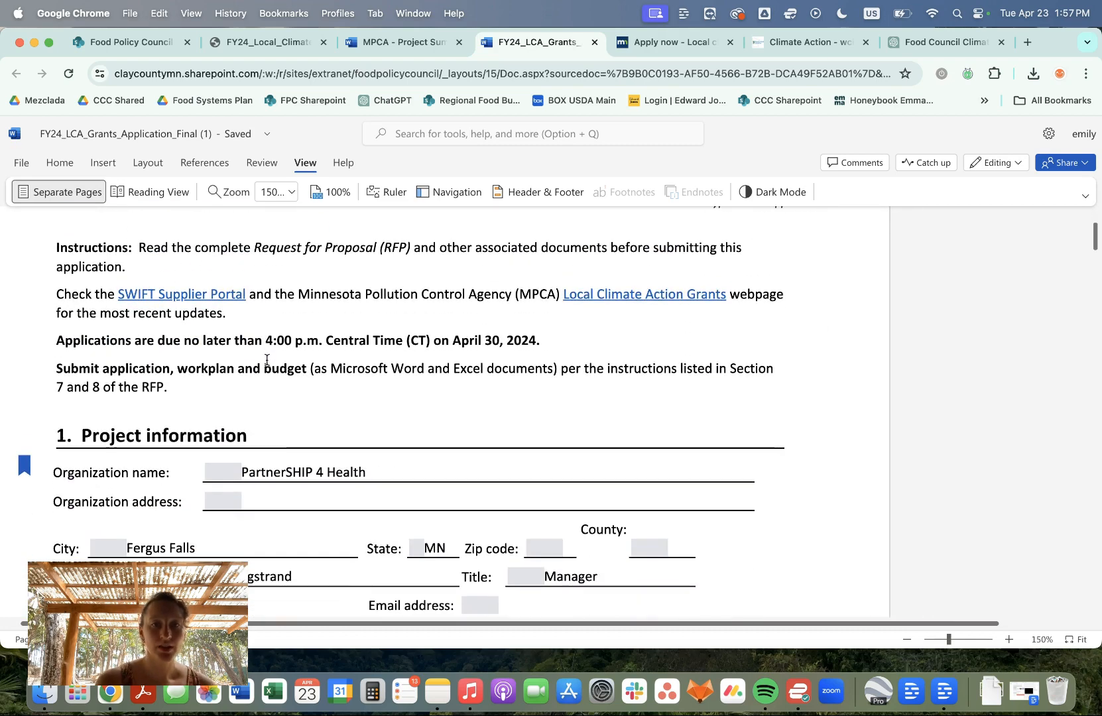
left_click_drag(558, 340, 456, 342)
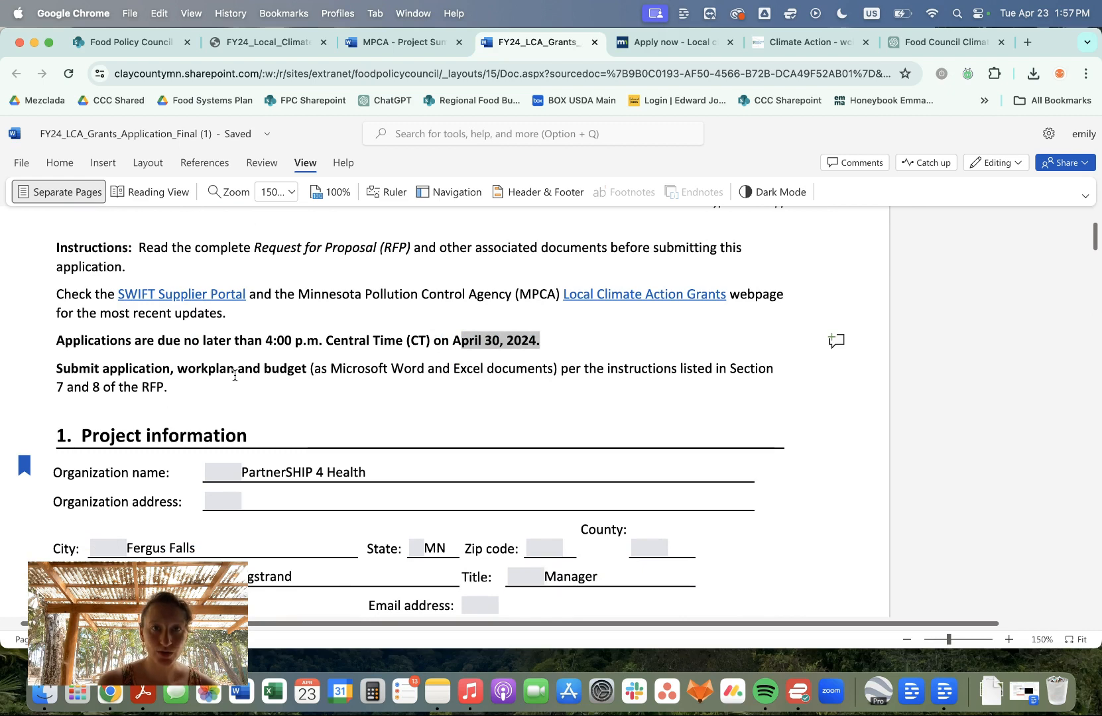
Step: Switch to MPCA's Local climate action grants page and mark the project completion date, application deadline and "potential for additional funding" wording
left_click(663, 43)
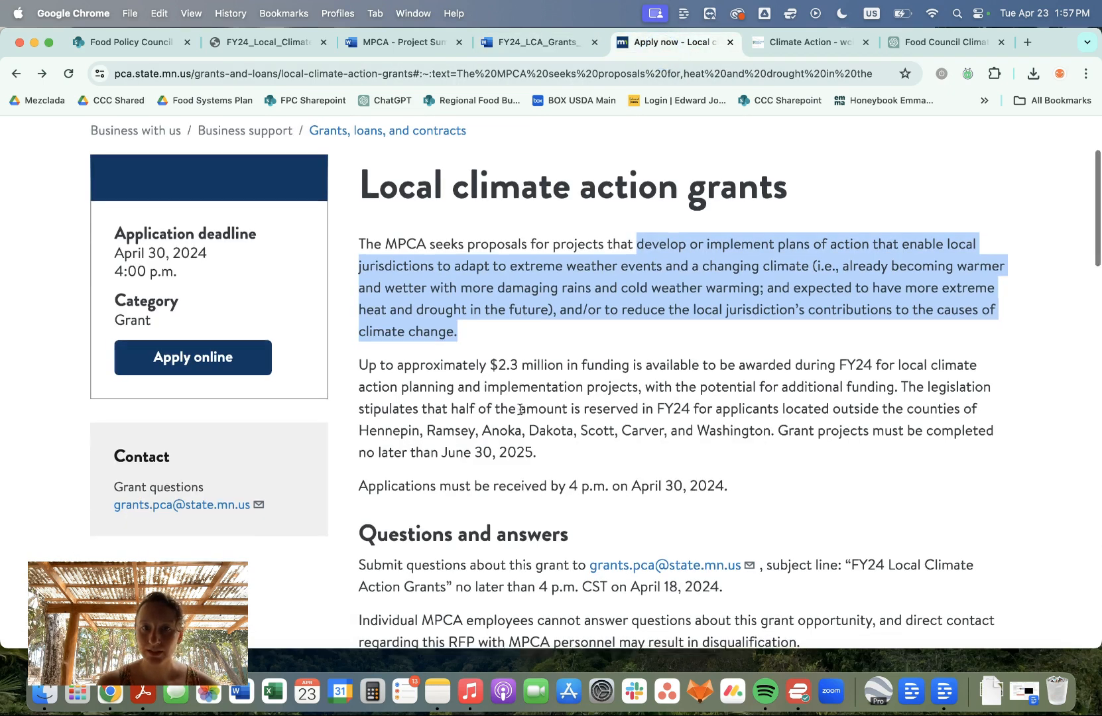
scroll(520, 409, "down", 3)
left_click_drag(556, 375, 436, 377)
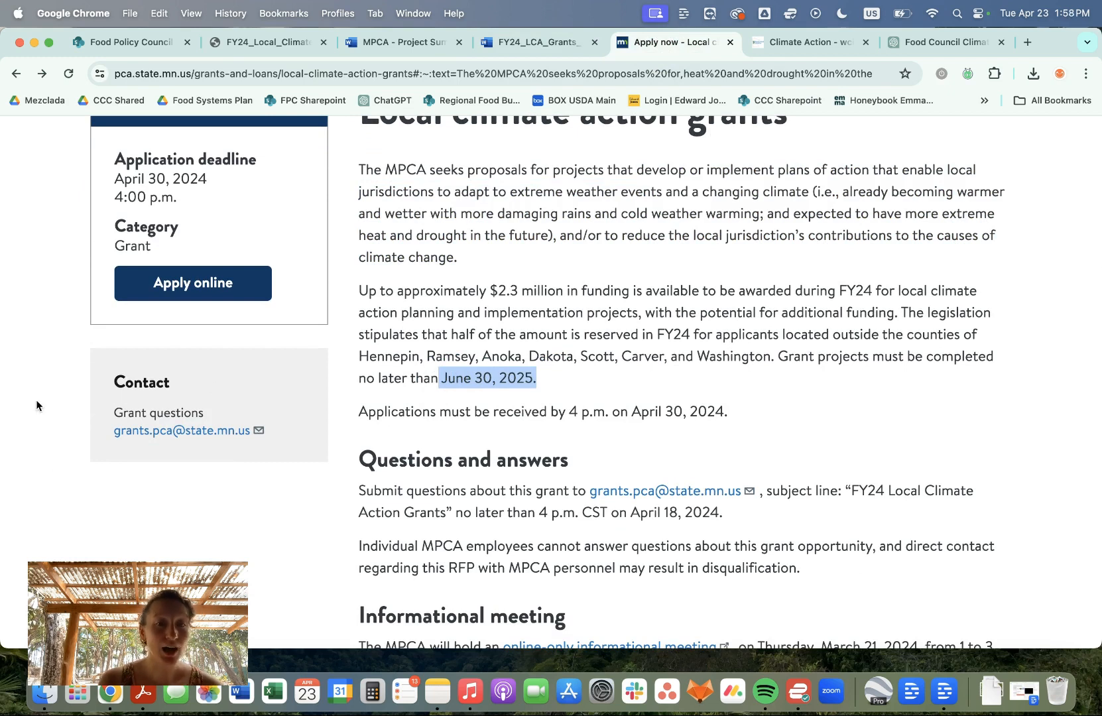
left_click_drag(732, 412, 633, 411)
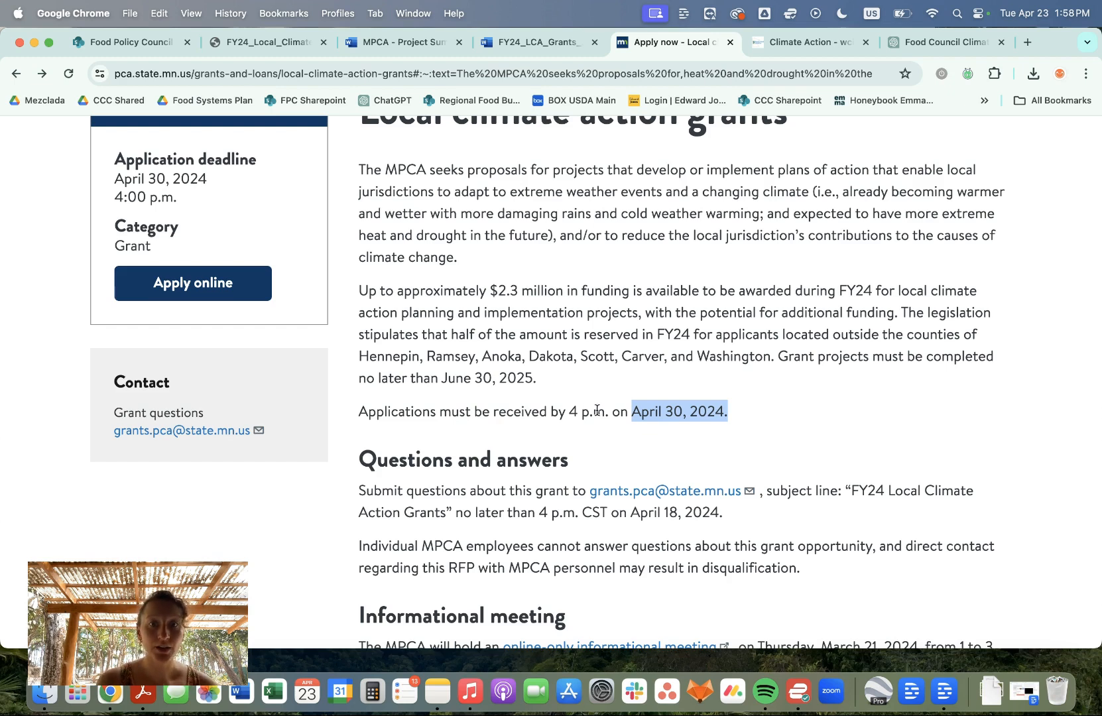
left_click_drag(538, 379, 443, 377)
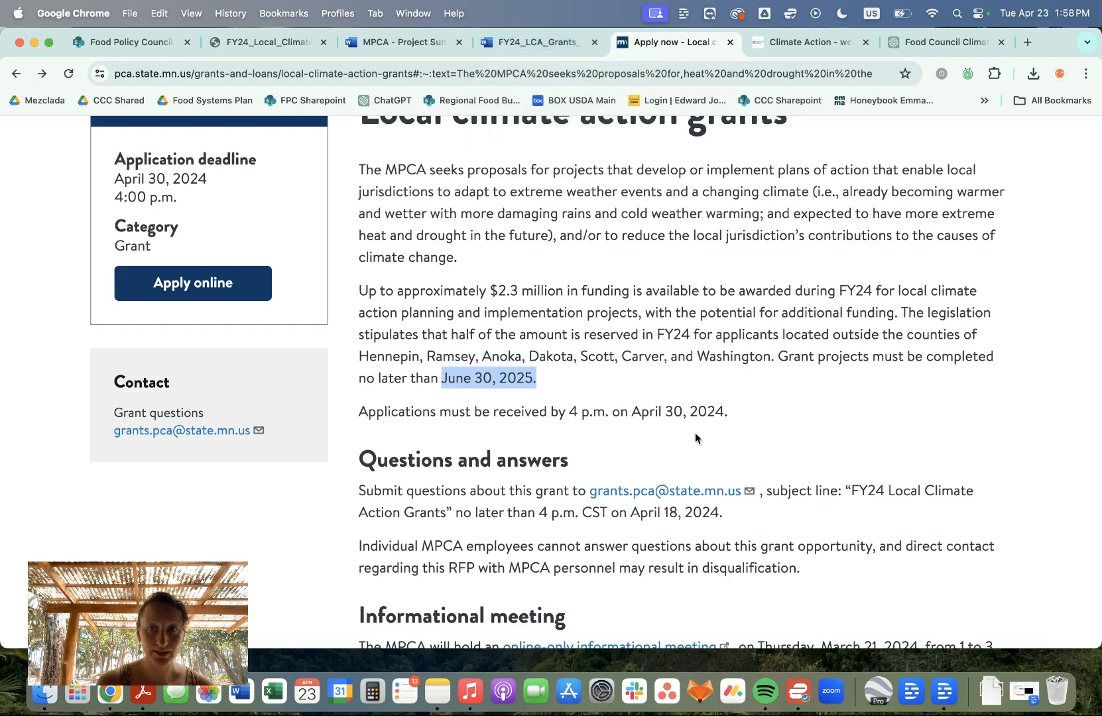
left_click_drag(898, 313, 691, 316)
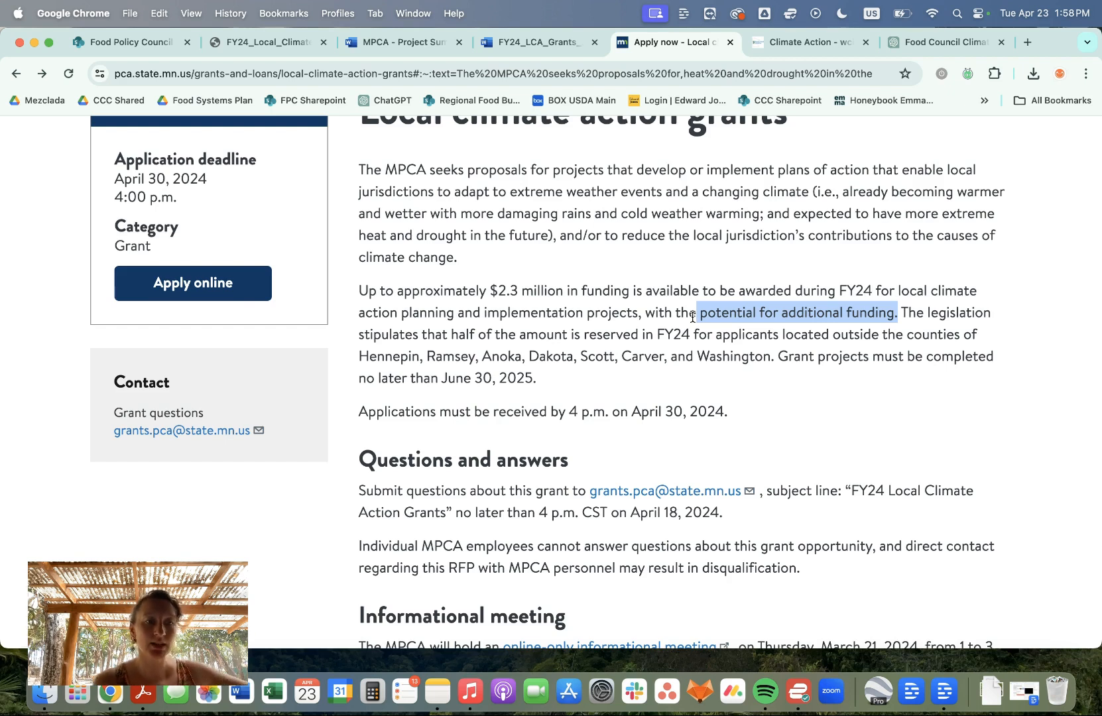
Step: Return to the grant application and review the 2.2.2 "data party" answer together with implementation questions 2.3 and 2.4
left_click(554, 43)
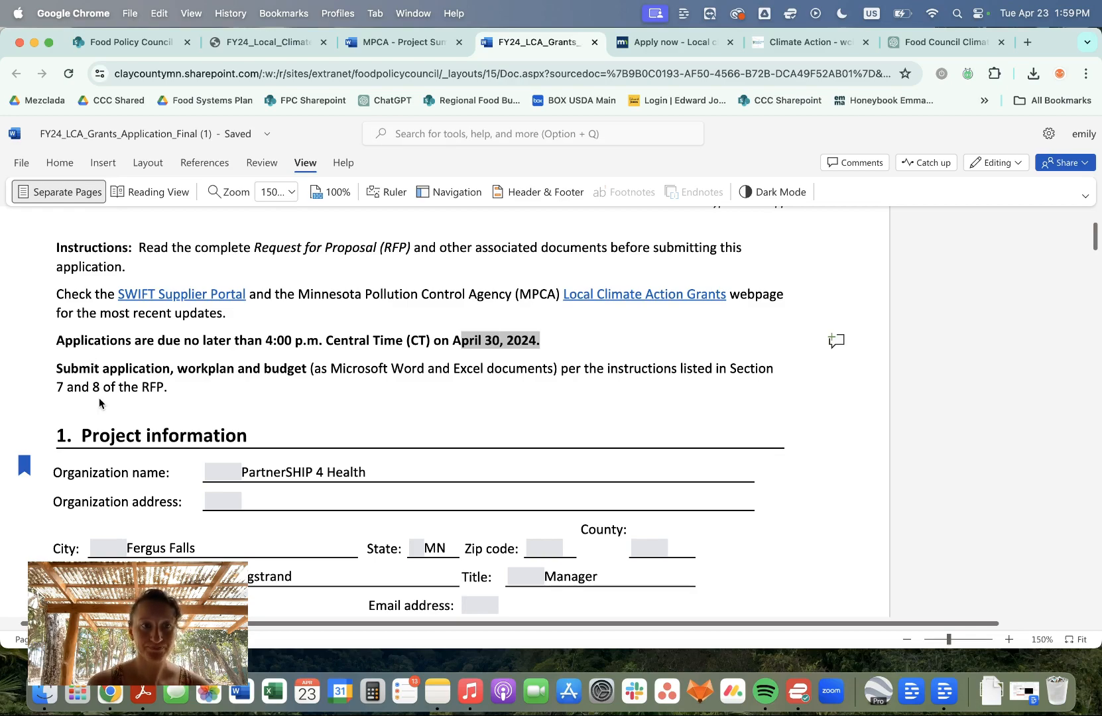
scroll(98, 398, "down", 15)
scroll(99, 398, "up", 2)
scroll(98, 397, "down", 1)
scroll(99, 398, "up", 3)
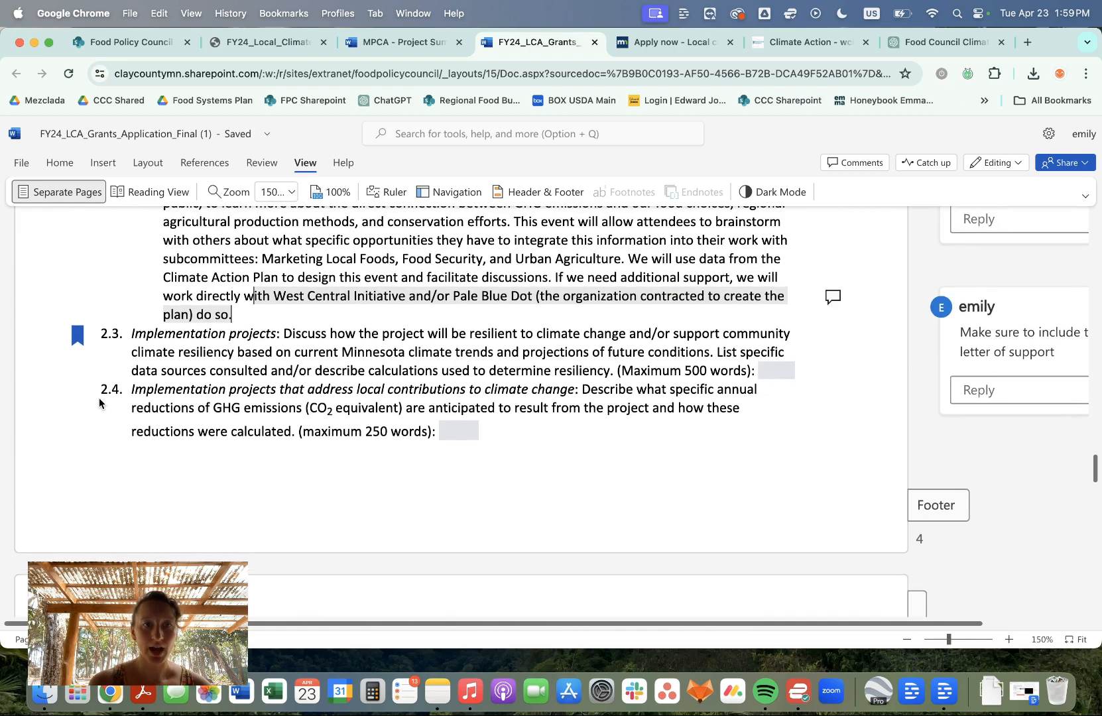
scroll(120, 376, "down", 3)
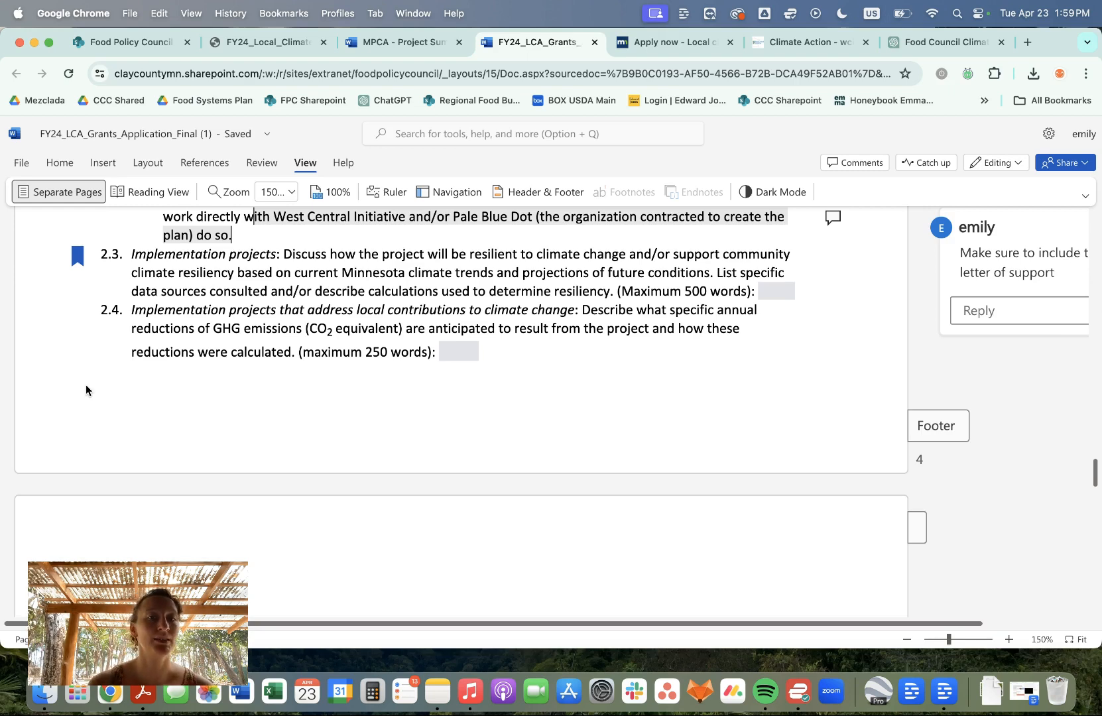
scroll(85, 385, "up", 5)
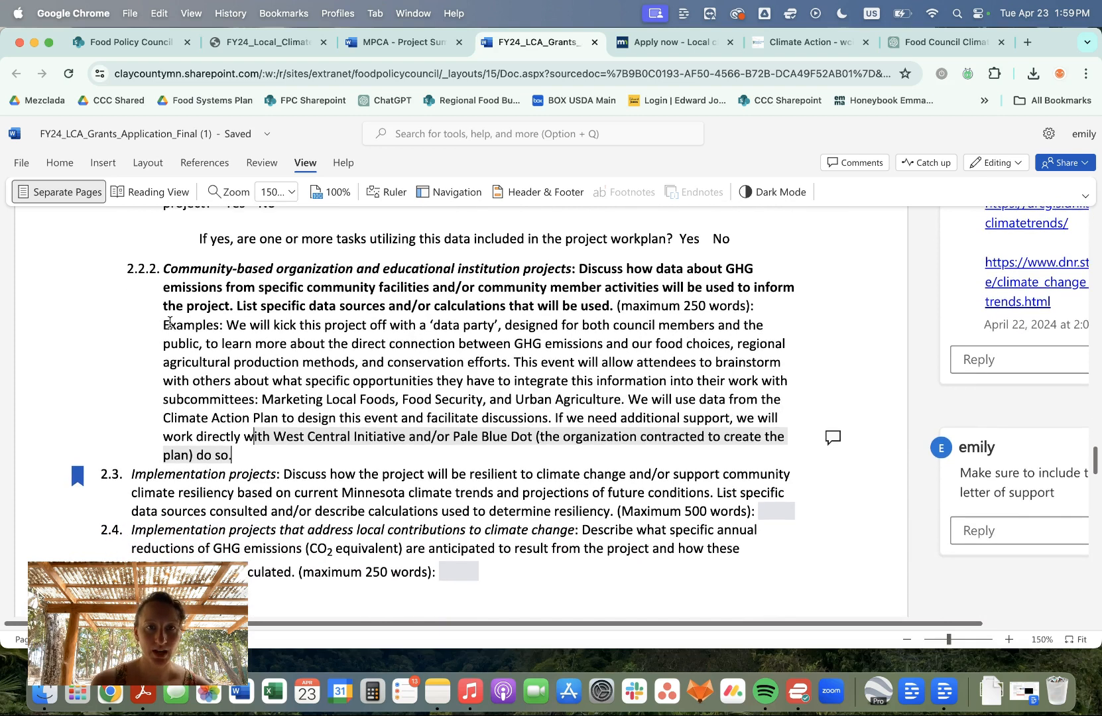
scroll(154, 387, "down", 1)
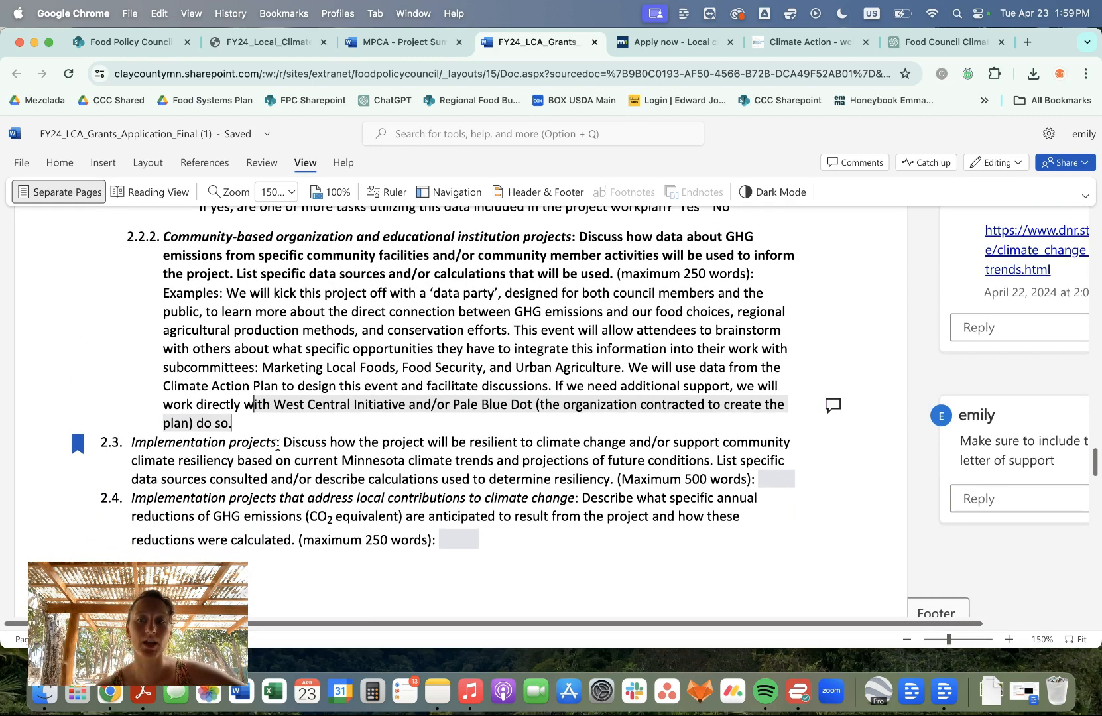
scroll(258, 430, "down", 3)
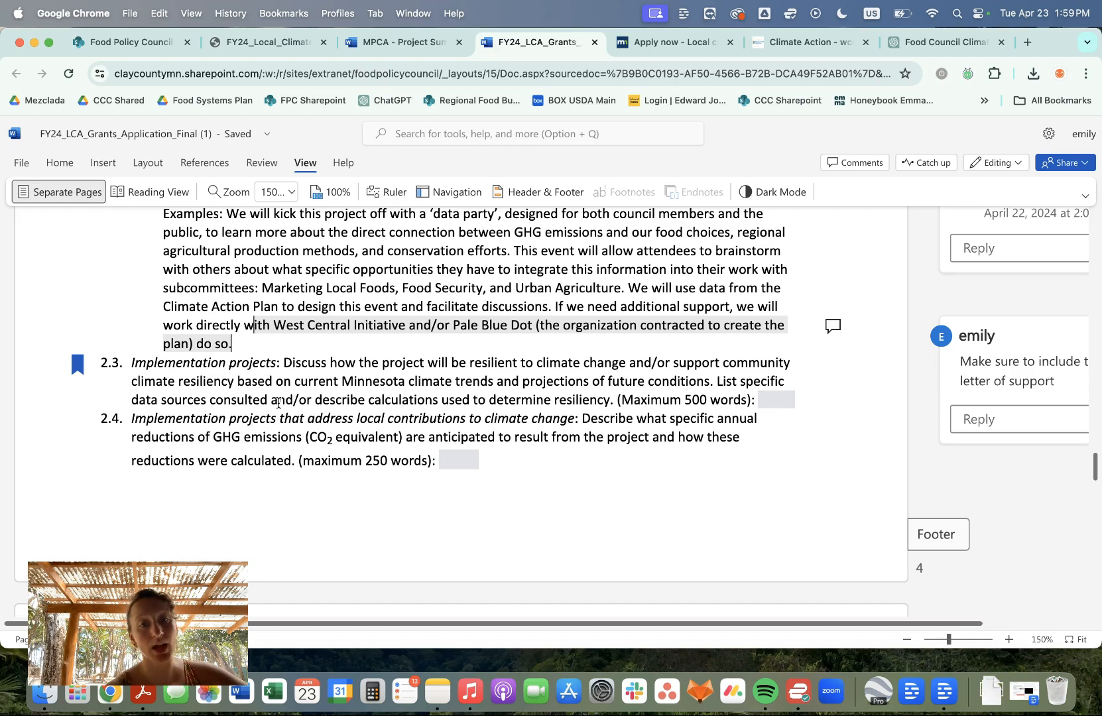
Step: Review sections 3 to 7, from environmental justice areas and co-benefits through barriers and metrics to track project success
scroll(279, 402, "down", 3)
scroll(279, 402, "down", 10)
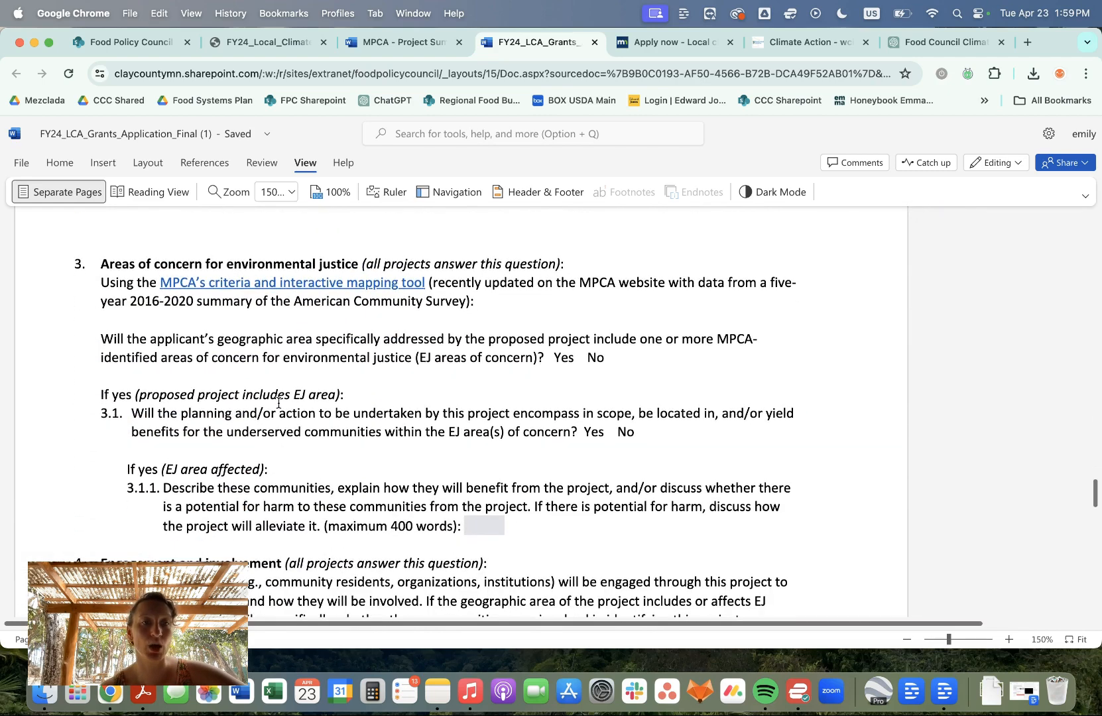
scroll(278, 402, "down", 12)
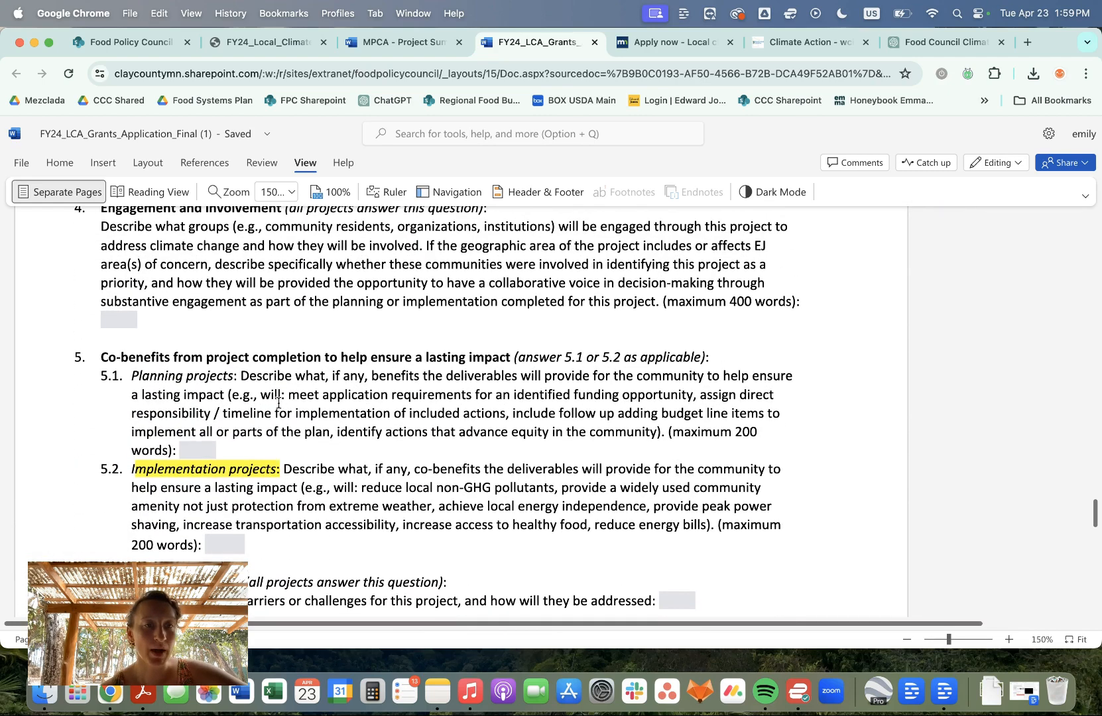
scroll(279, 402, "down", 5)
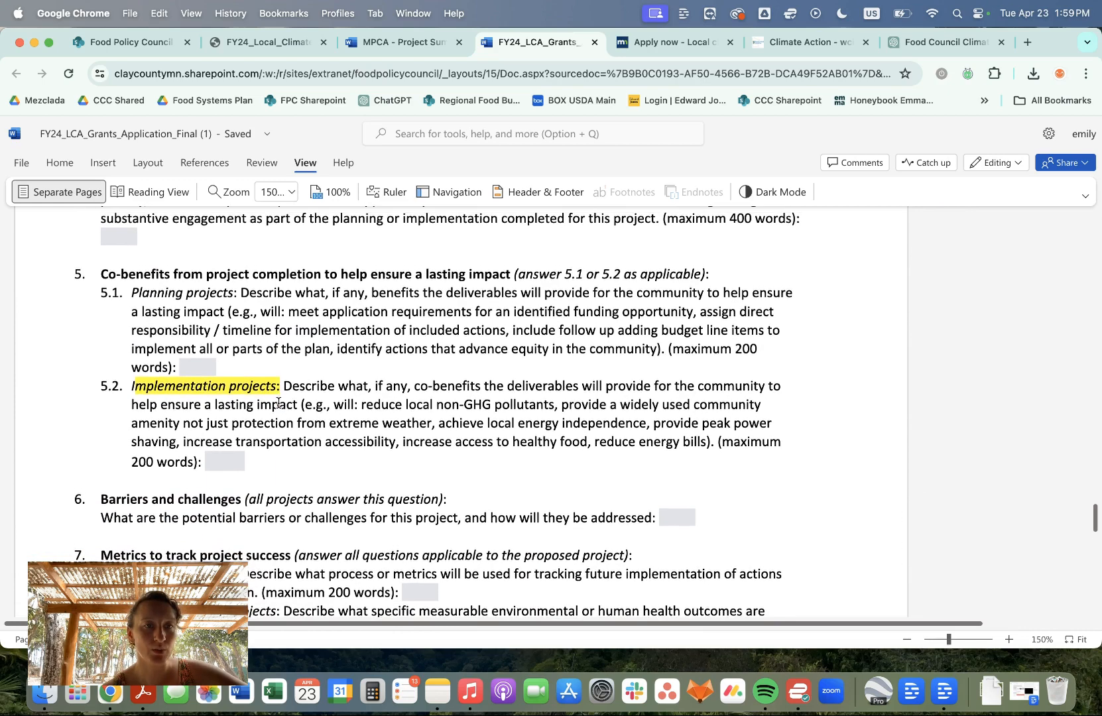
scroll(278, 403, "down", 6)
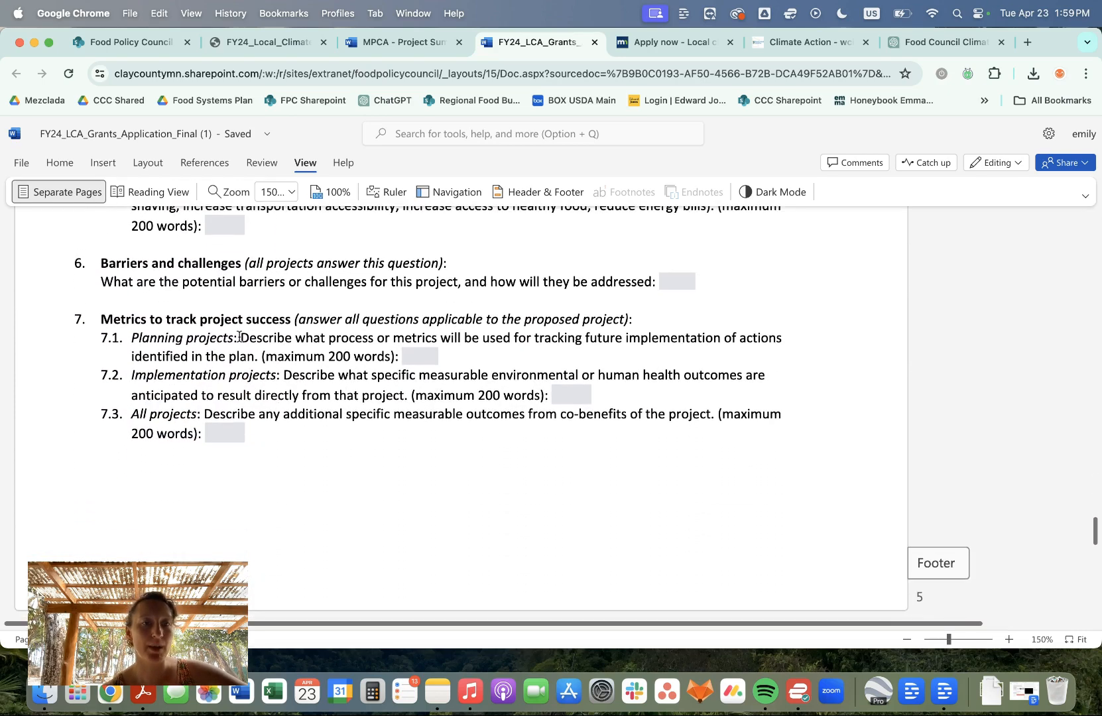
scroll(152, 387, "down", 12)
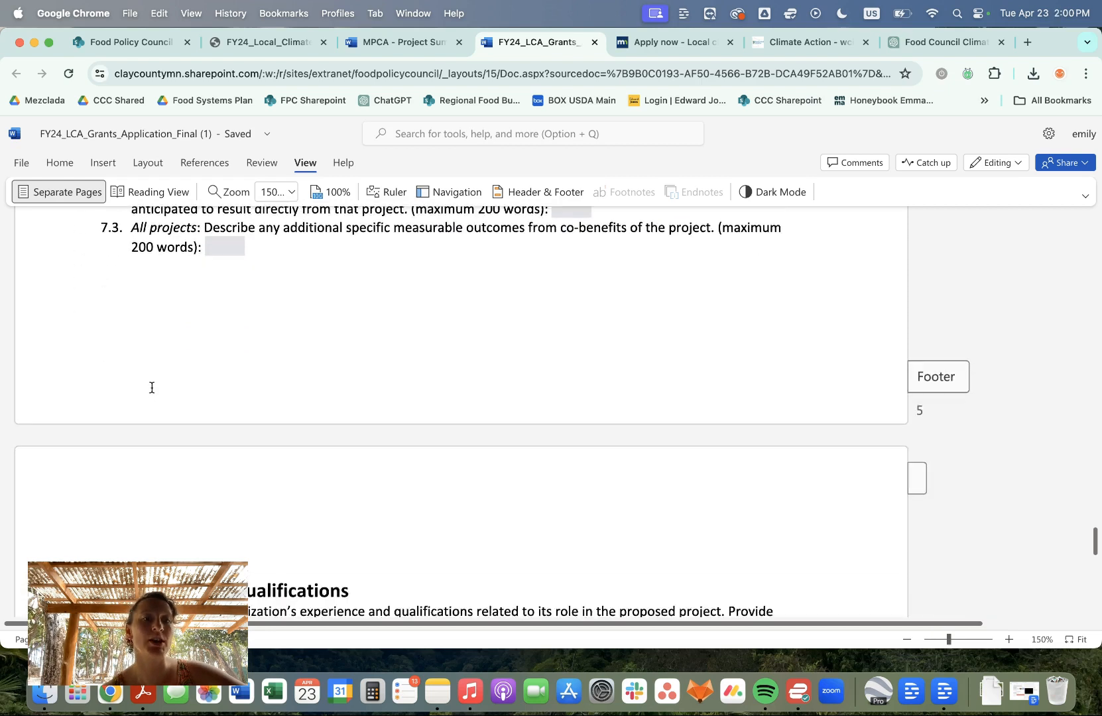
Step: Read the Experience and qualifications questions on the applicant and outside organizations, and go back to the question 2.2.2 answer
scroll(152, 387, "down", 5)
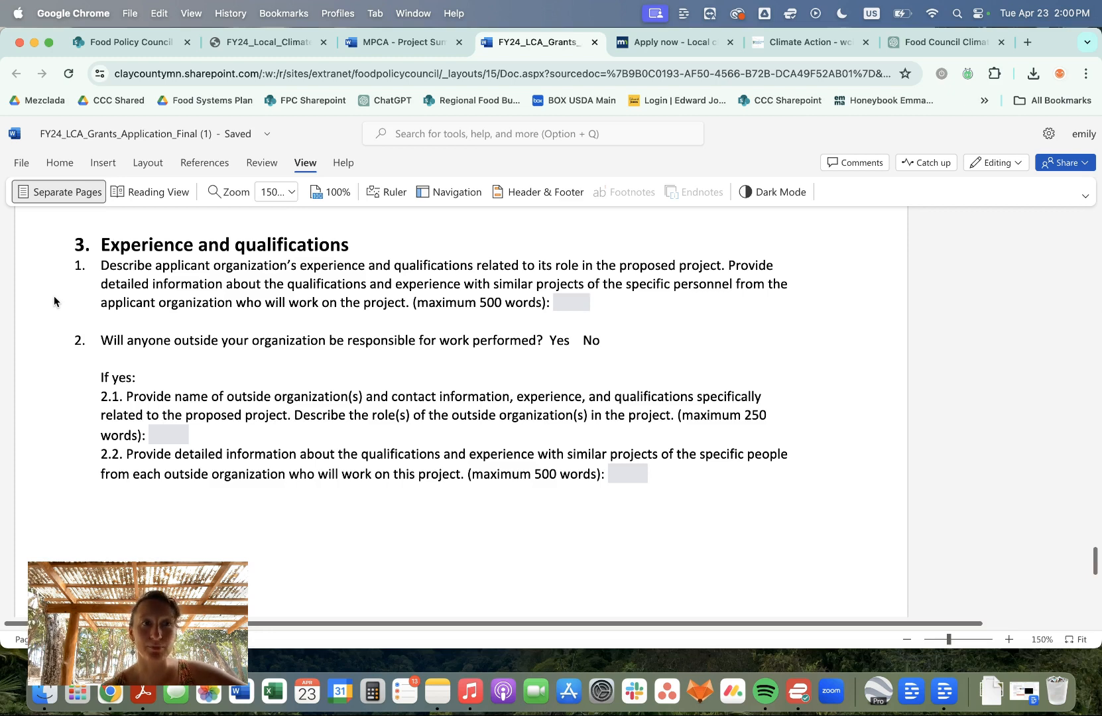
scroll(54, 301, "down", 10)
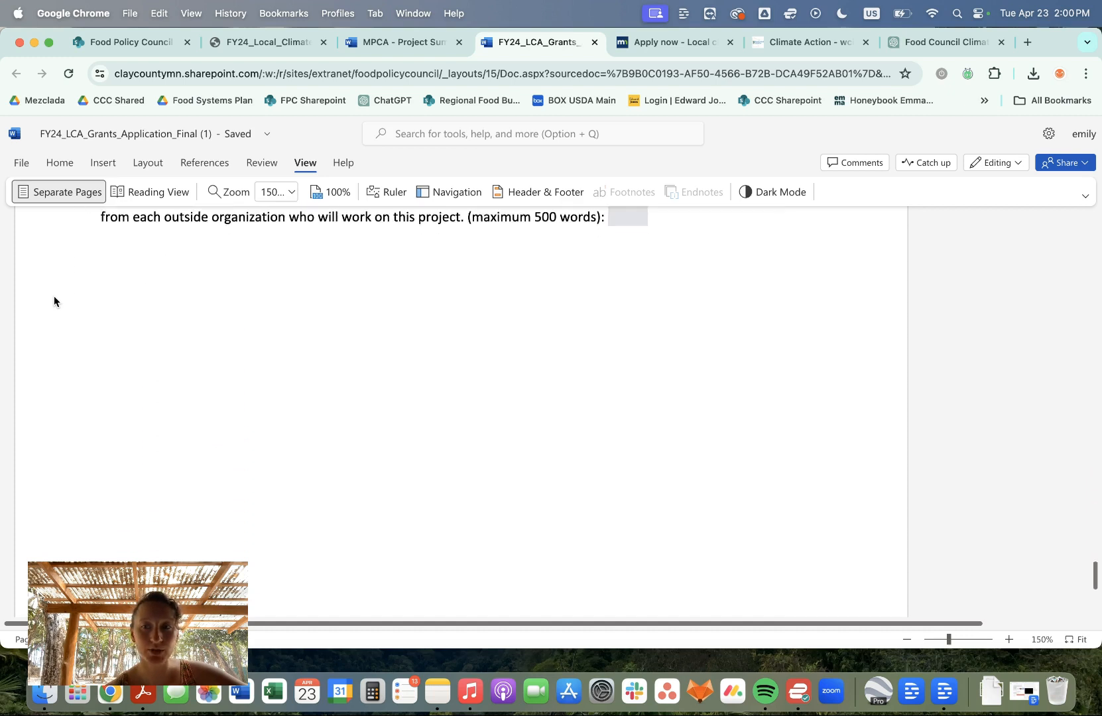
scroll(54, 301, "up", 5)
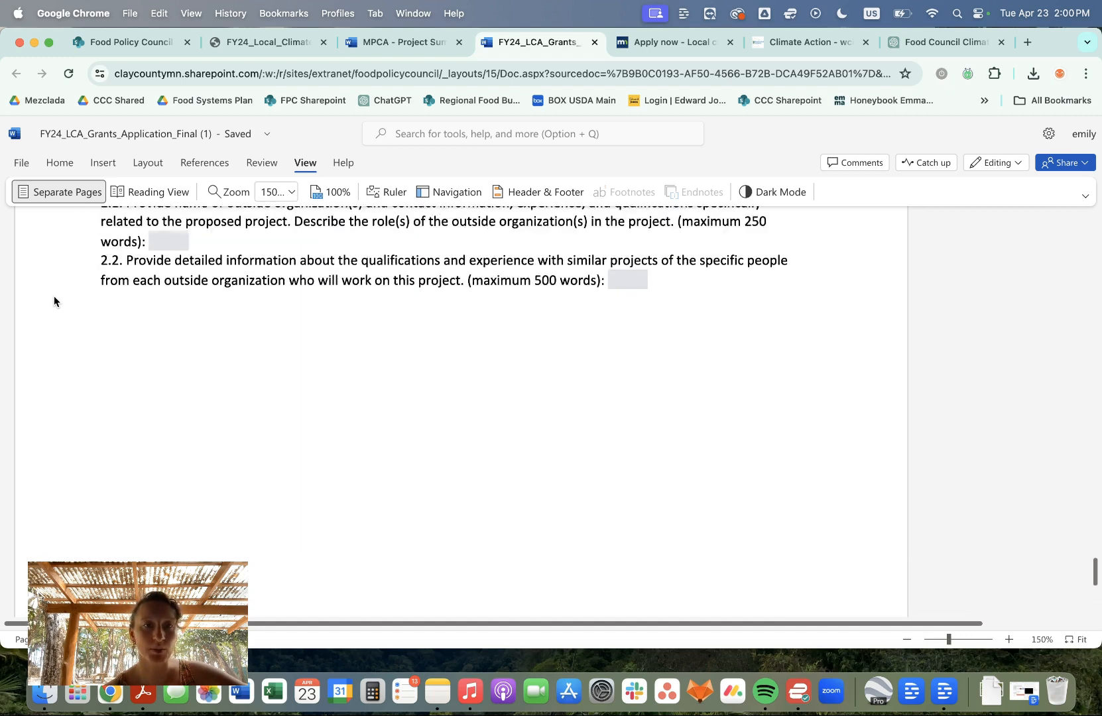
scroll(54, 299, "up", 3)
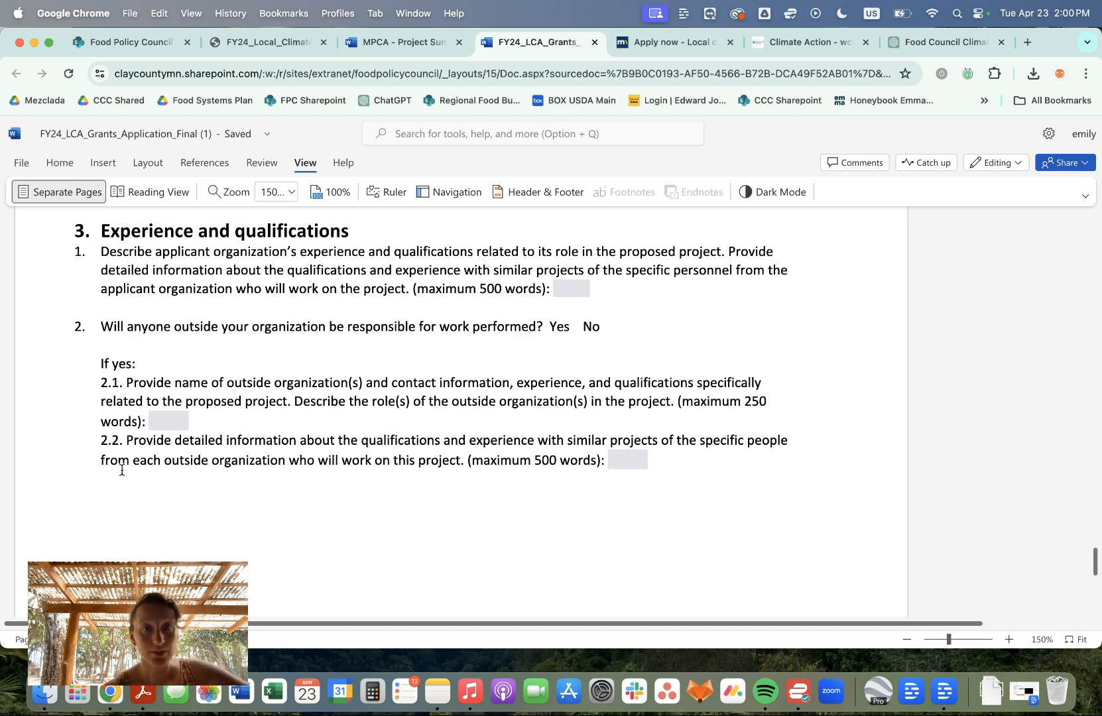
scroll(51, 447, "up", 2)
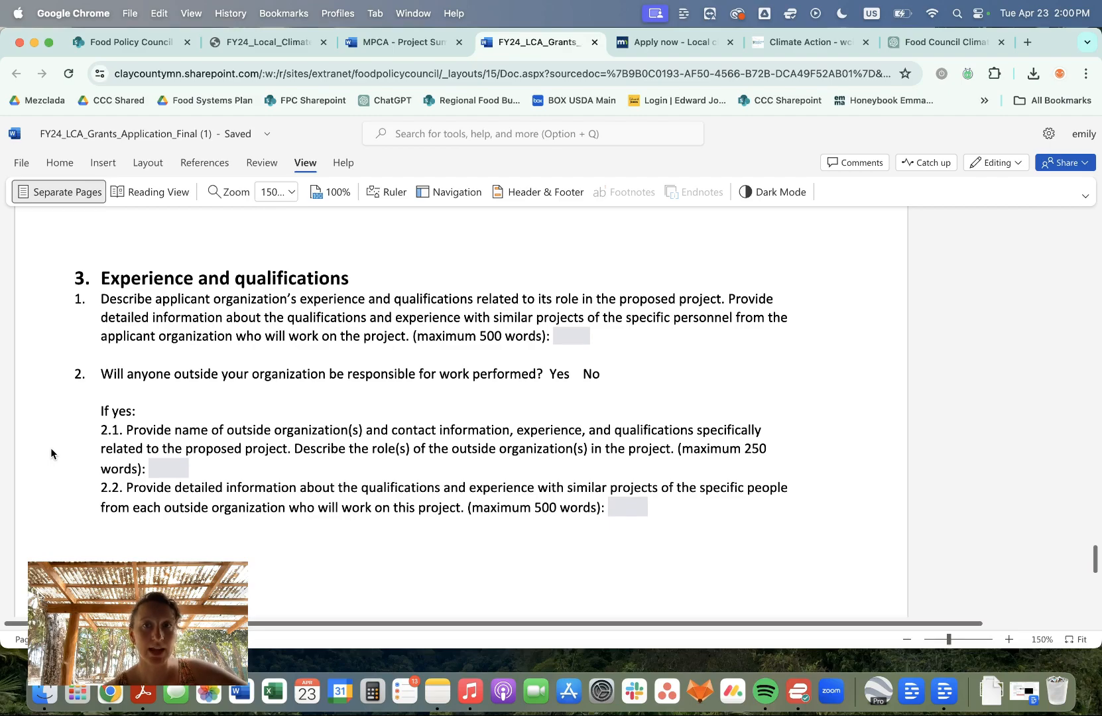
scroll(51, 454, "up", 15)
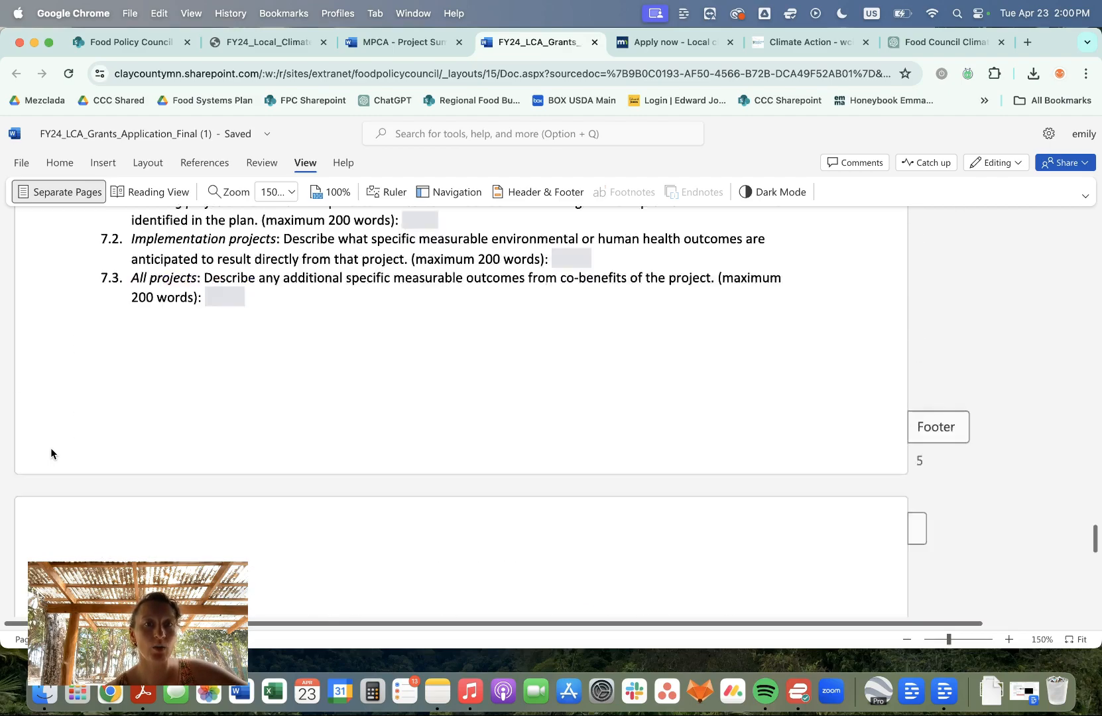
scroll(51, 453, "up", 15)
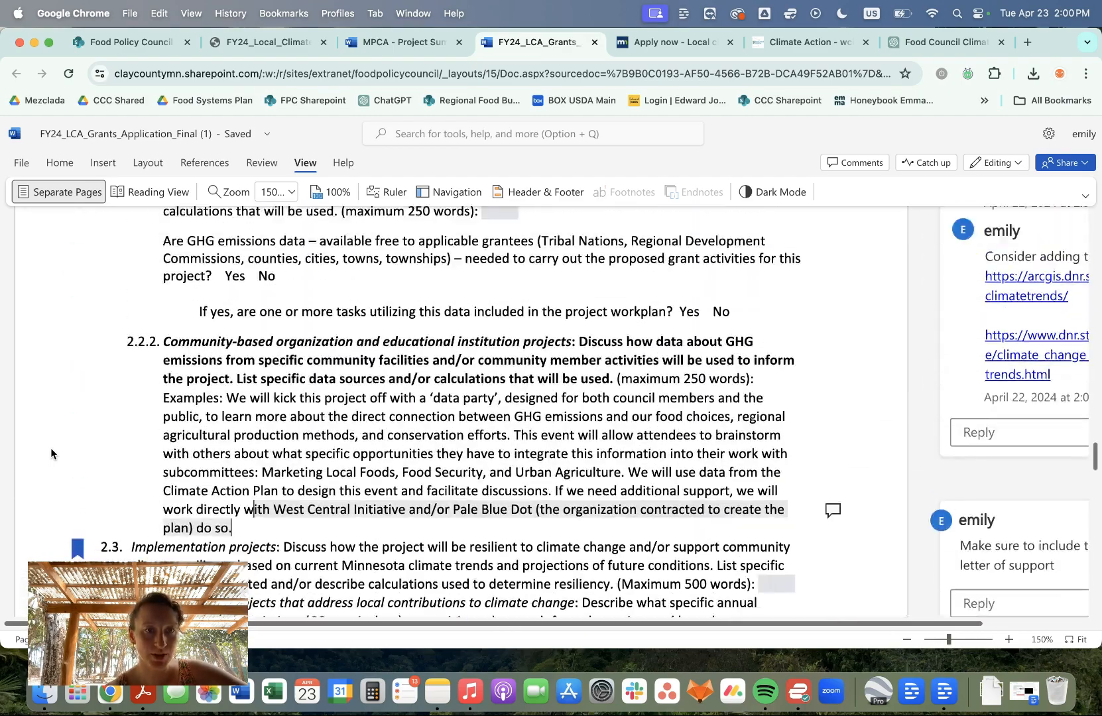